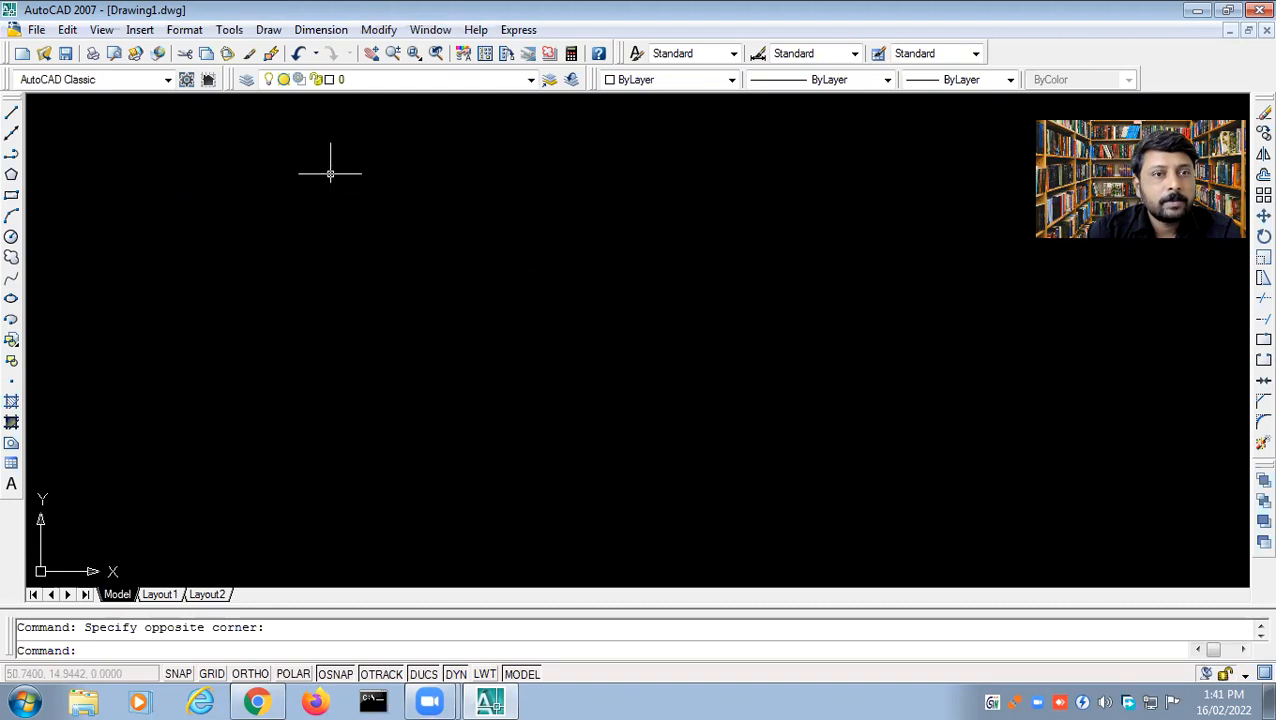
click(268, 31)
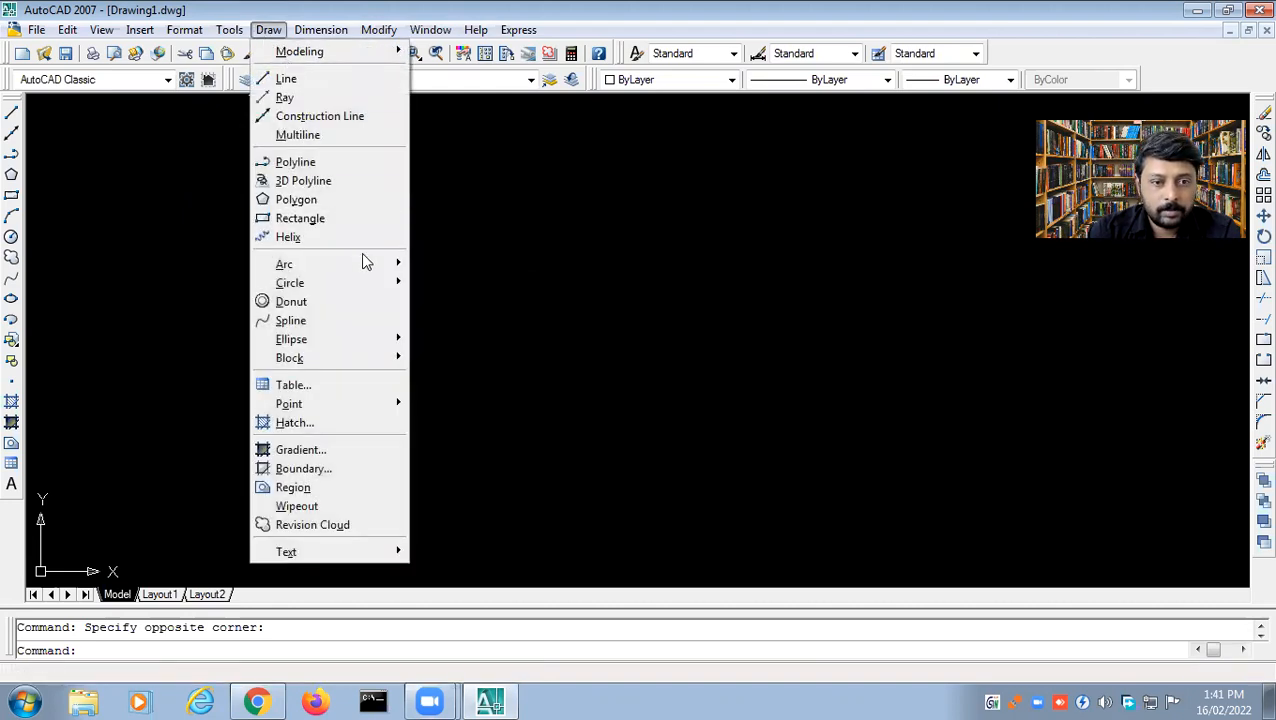
click(507, 197)
click(325, 185)
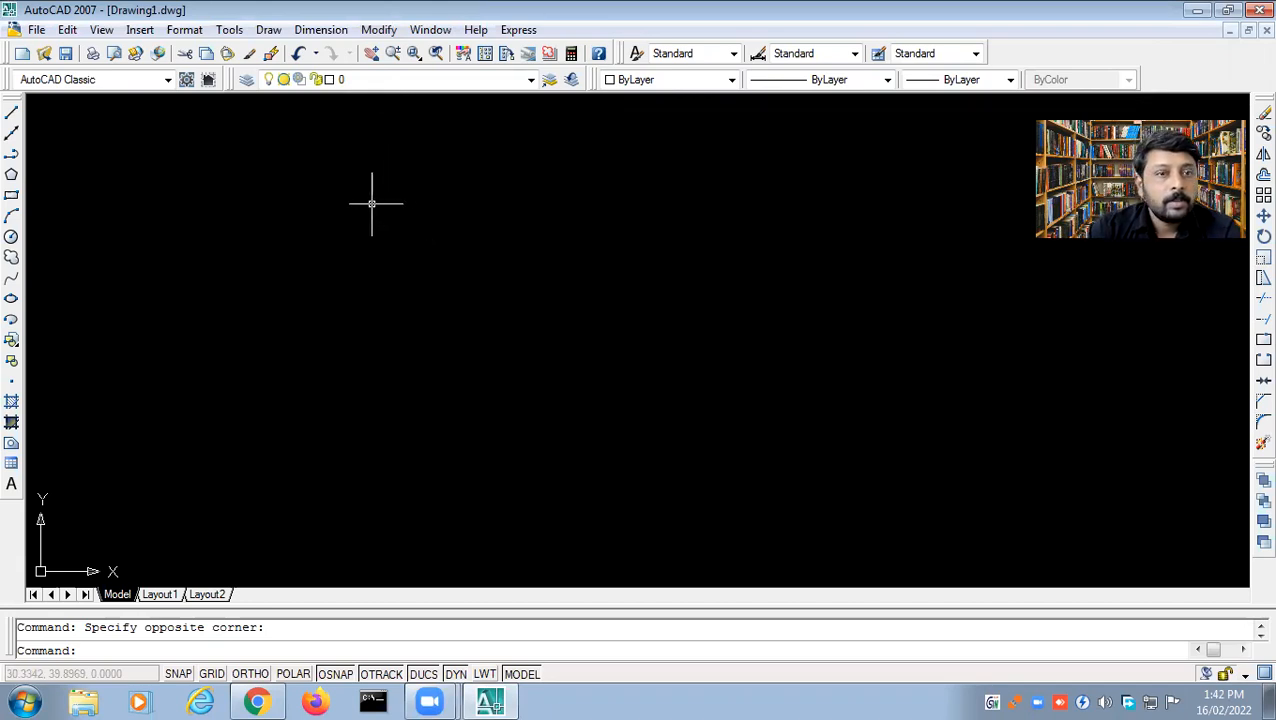
click(378, 30)
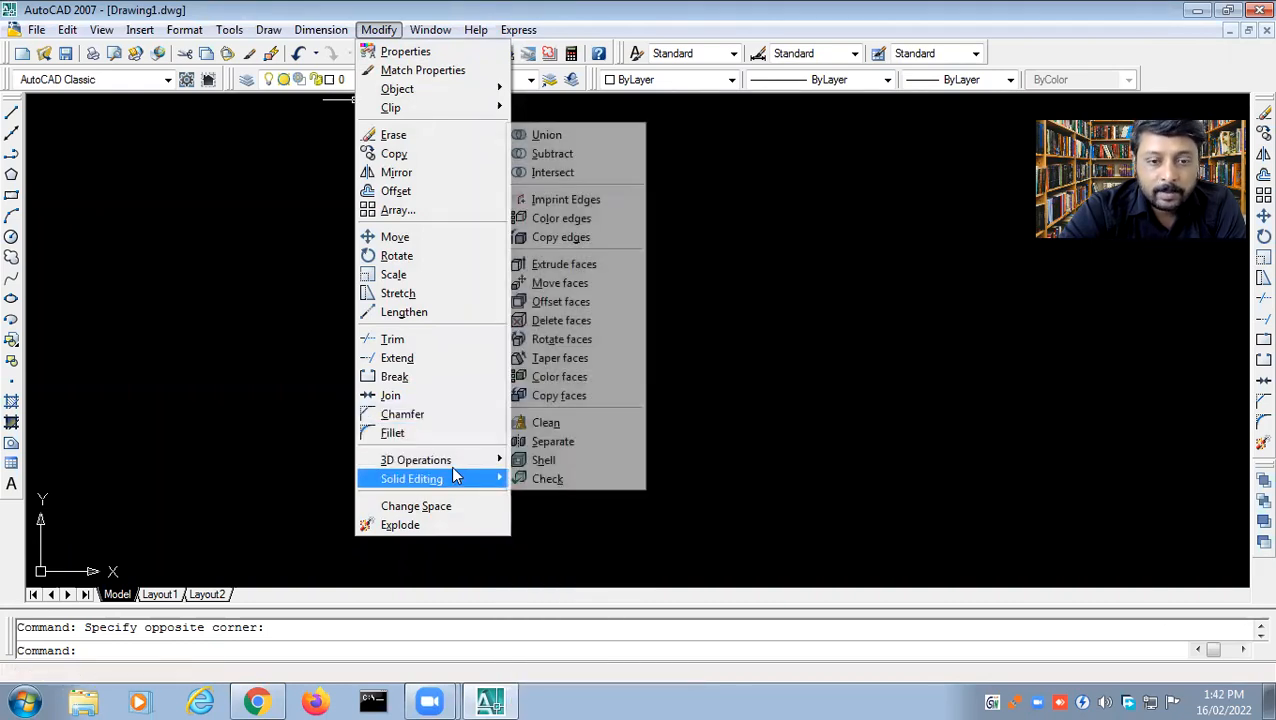
mouse_move(455, 462)
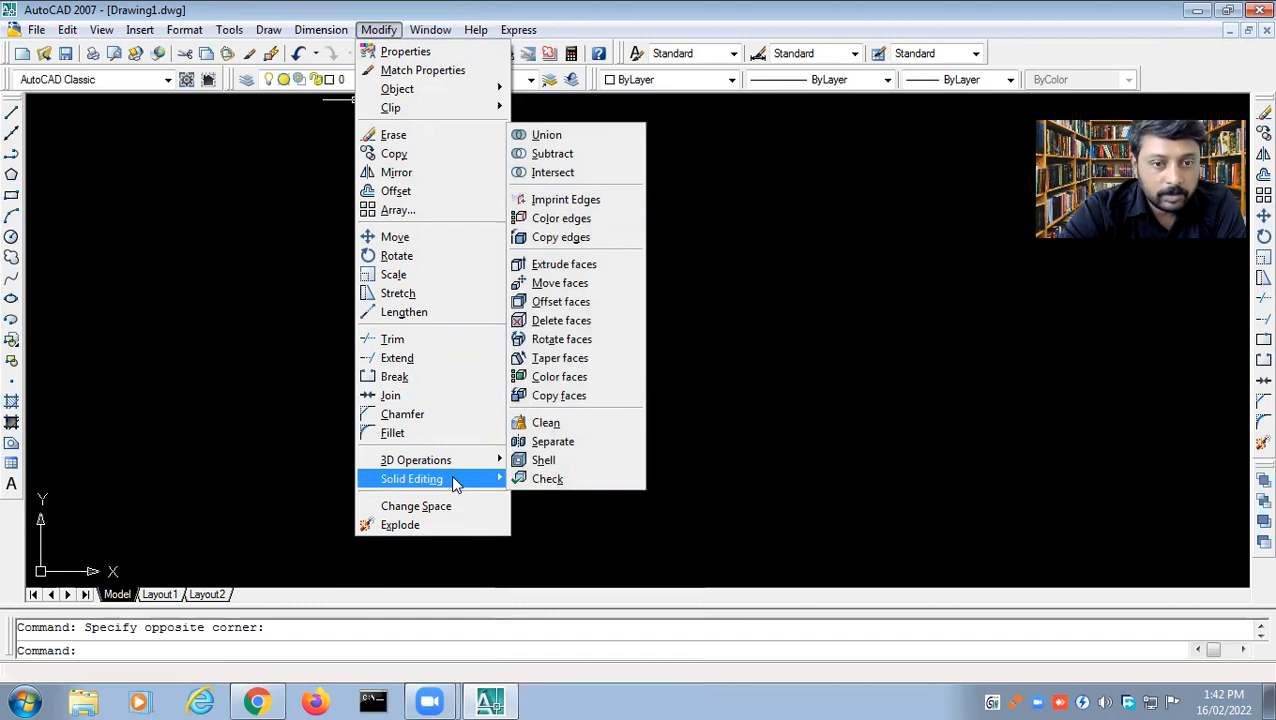
click(277, 249)
click(262, 245)
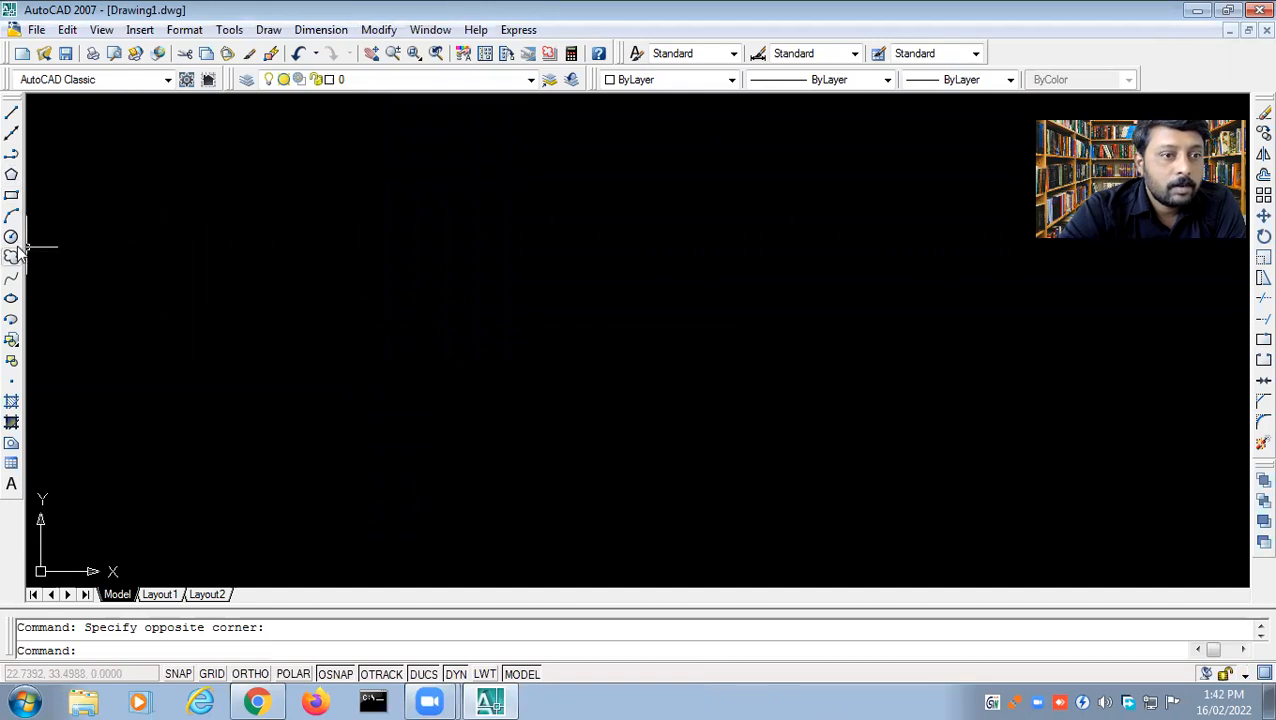
- Draw a wide rectangle and a circle of radius about 15.1 centred below it, overlapping the rectangle
click(11, 196)
click(271, 222)
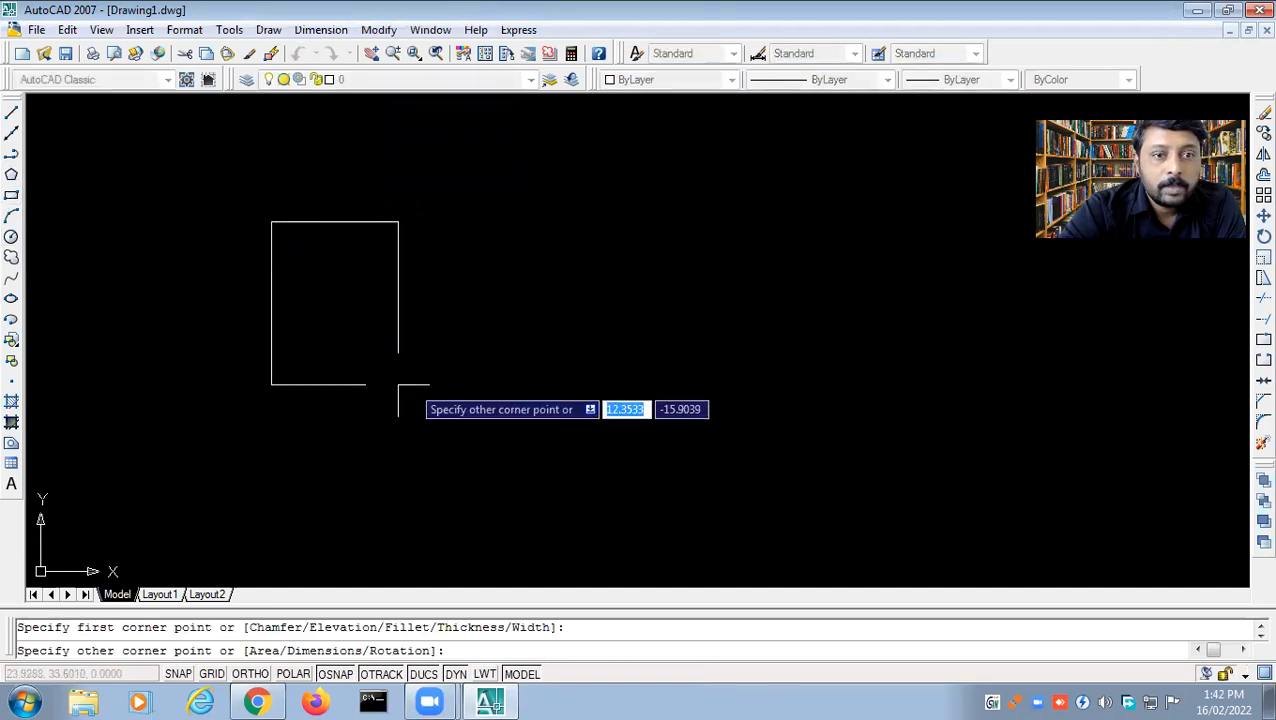
click(577, 293)
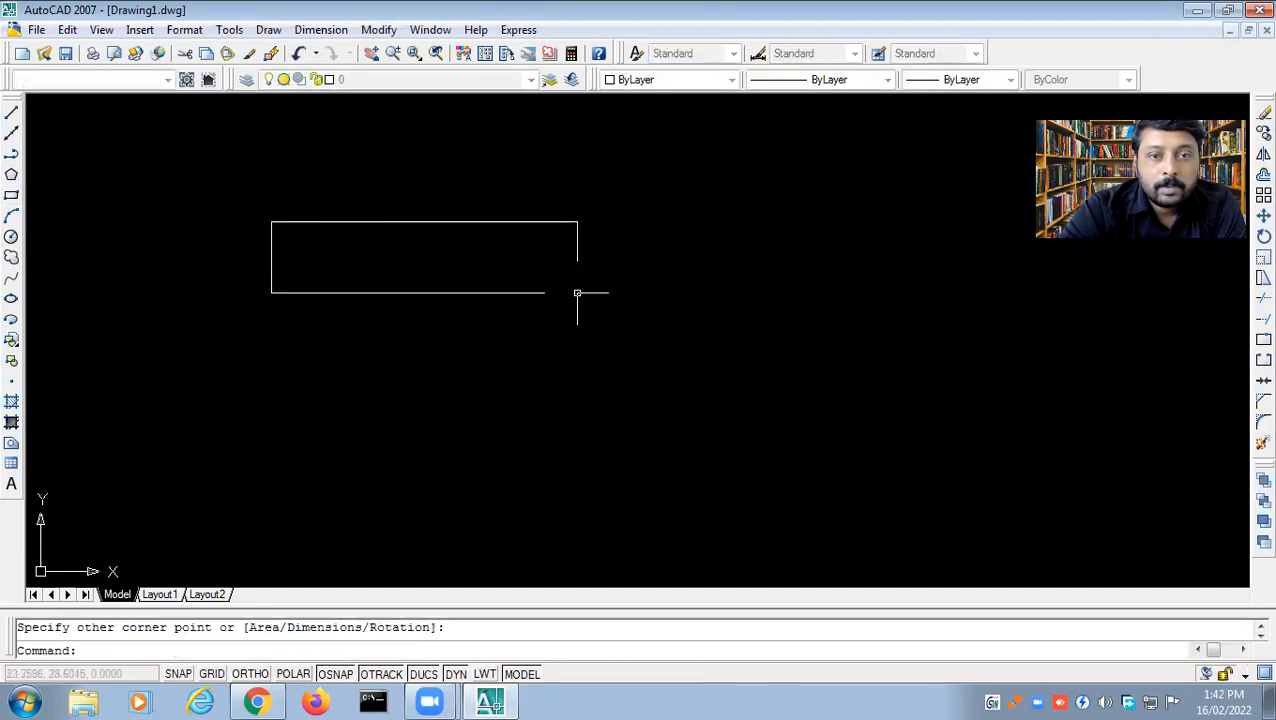
click(11, 237)
click(416, 383)
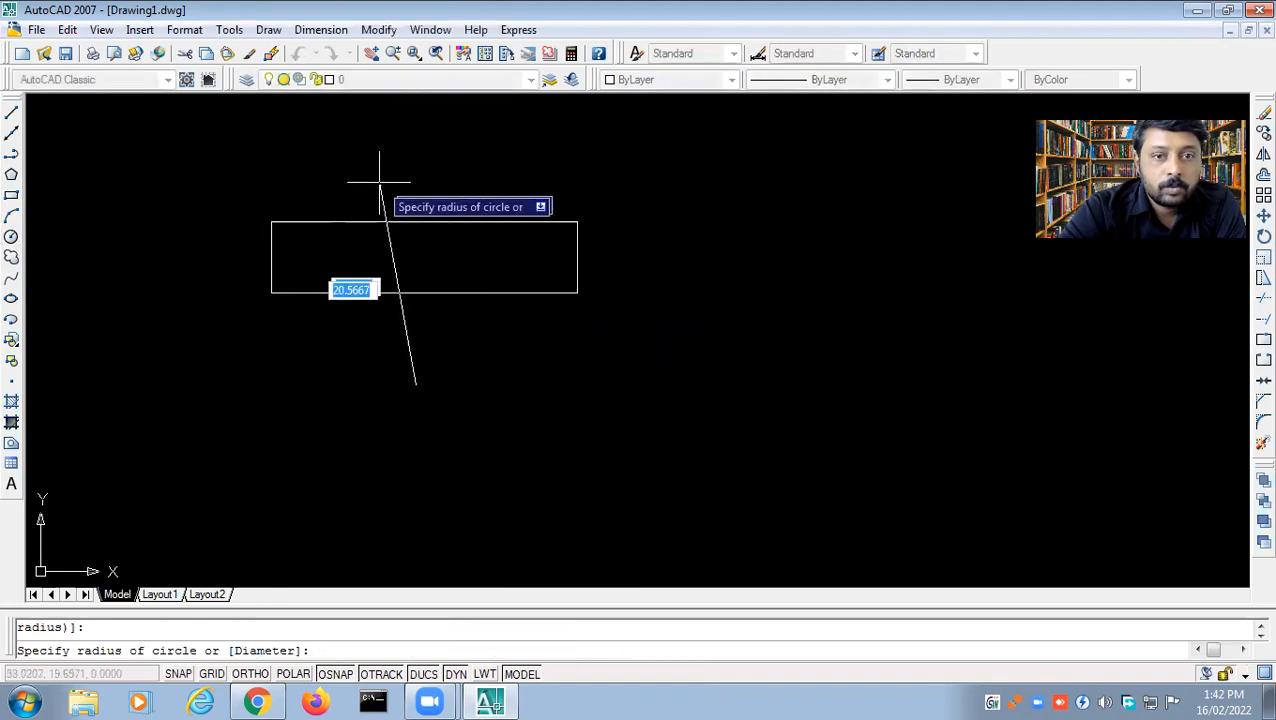
click(379, 233)
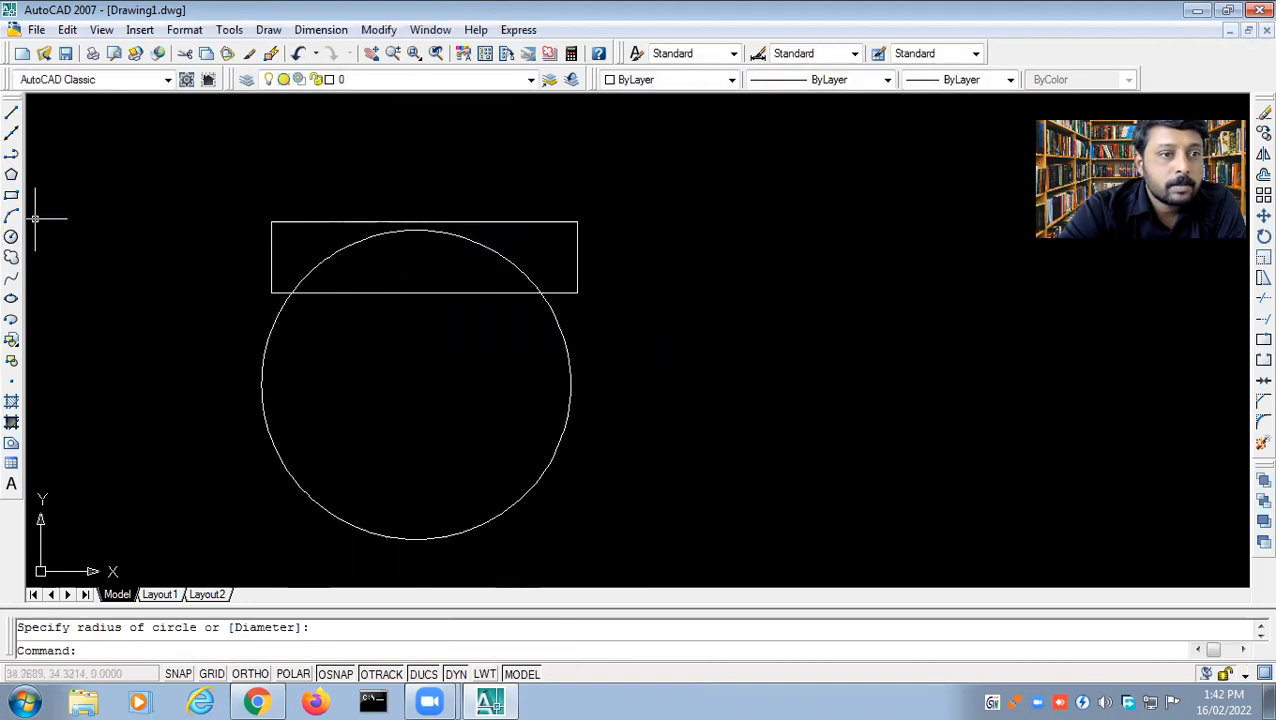
- Draw a 5-sided polygon inscribed in a circle, centred to the right of the rectangle and overlapping both existing shapes
click(11, 174)
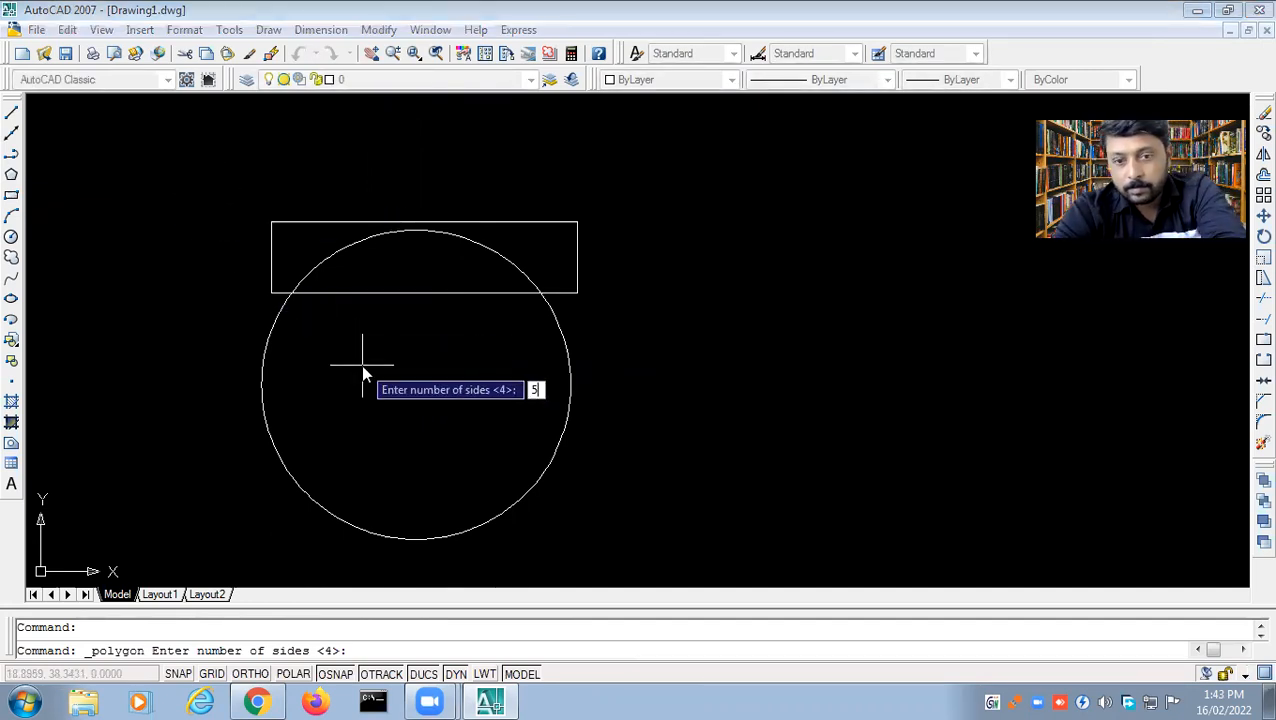
text(5)
key(Return)
click(620, 288)
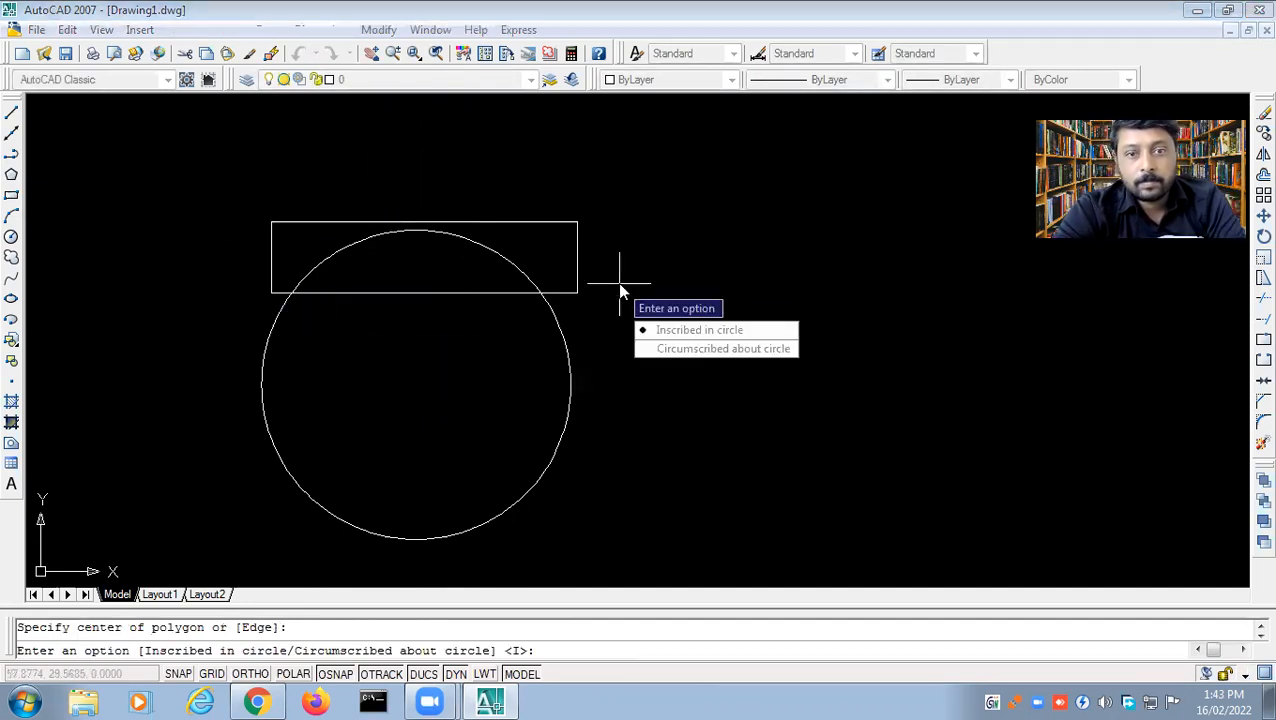
click(662, 330)
click(474, 349)
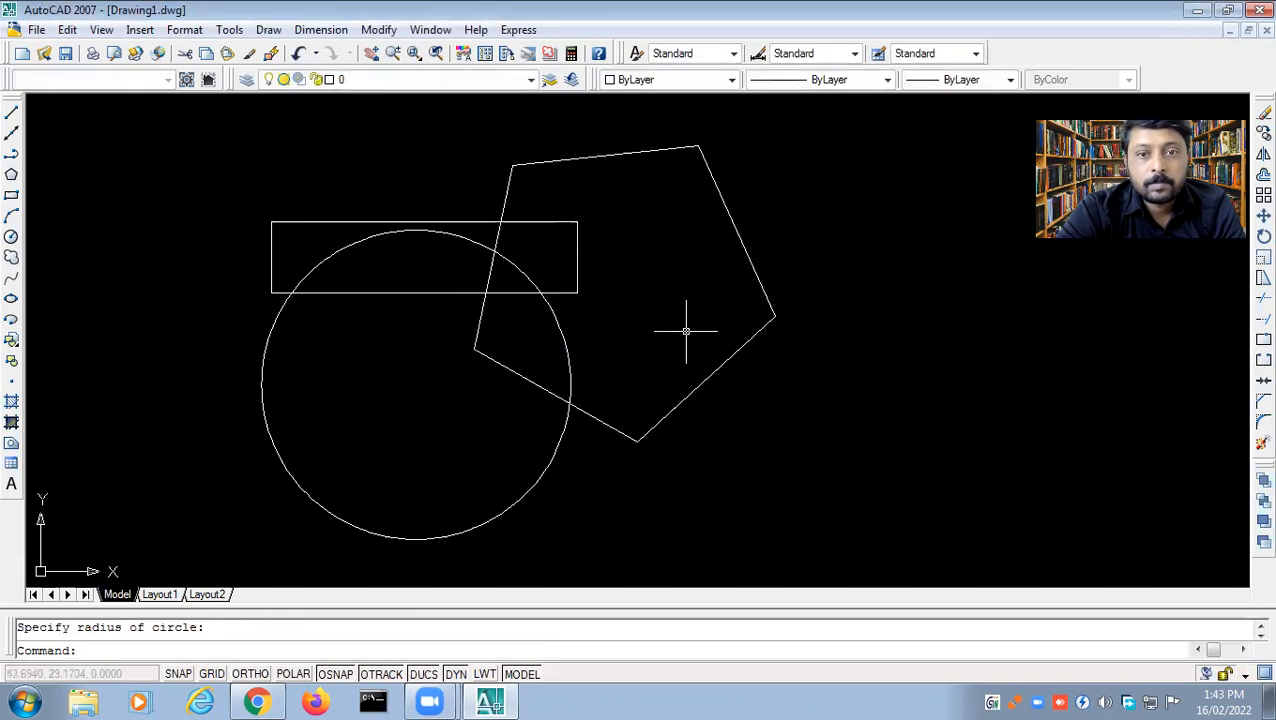
- Erase the rectangle, keeping the circle and the pentagon
click(372, 33)
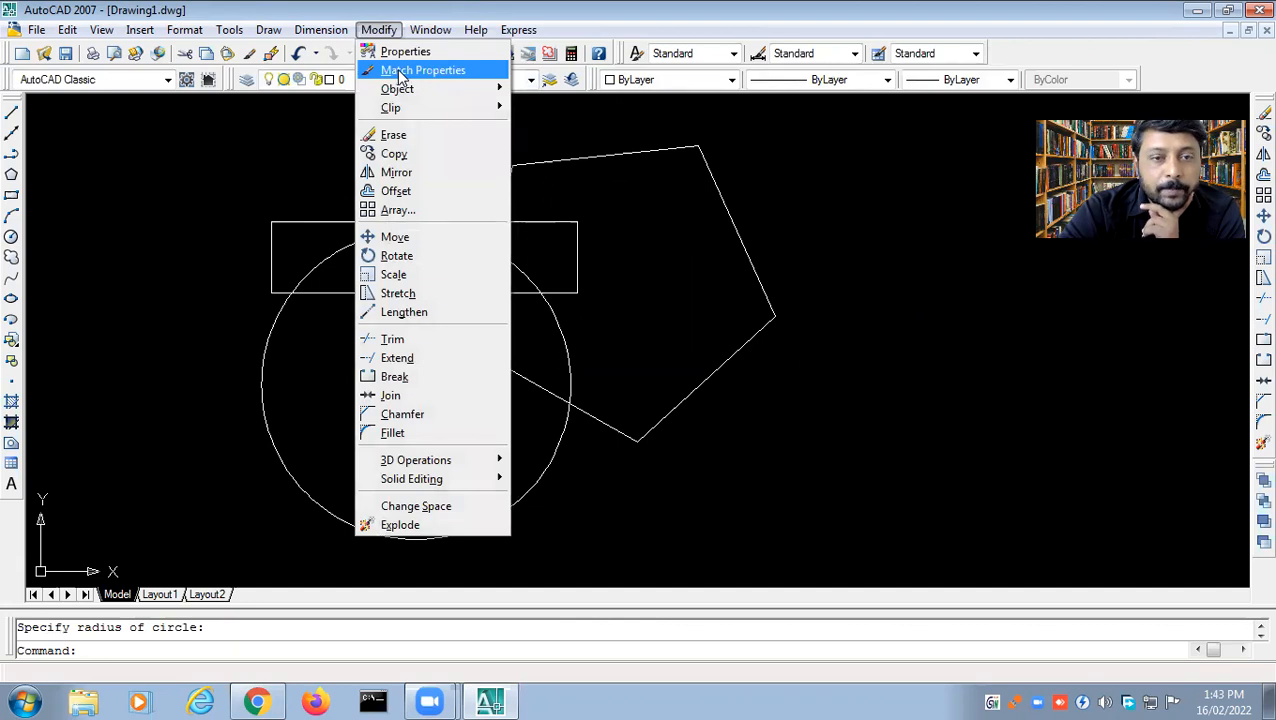
click(398, 136)
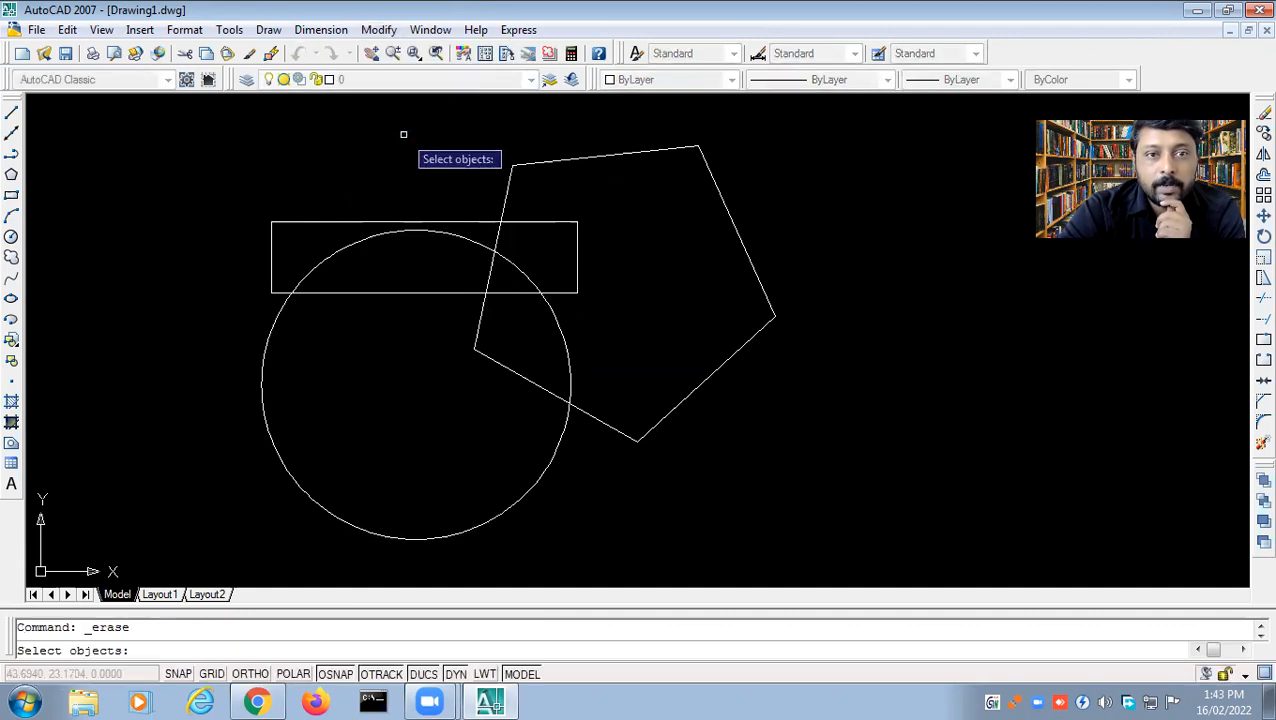
click(336, 221)
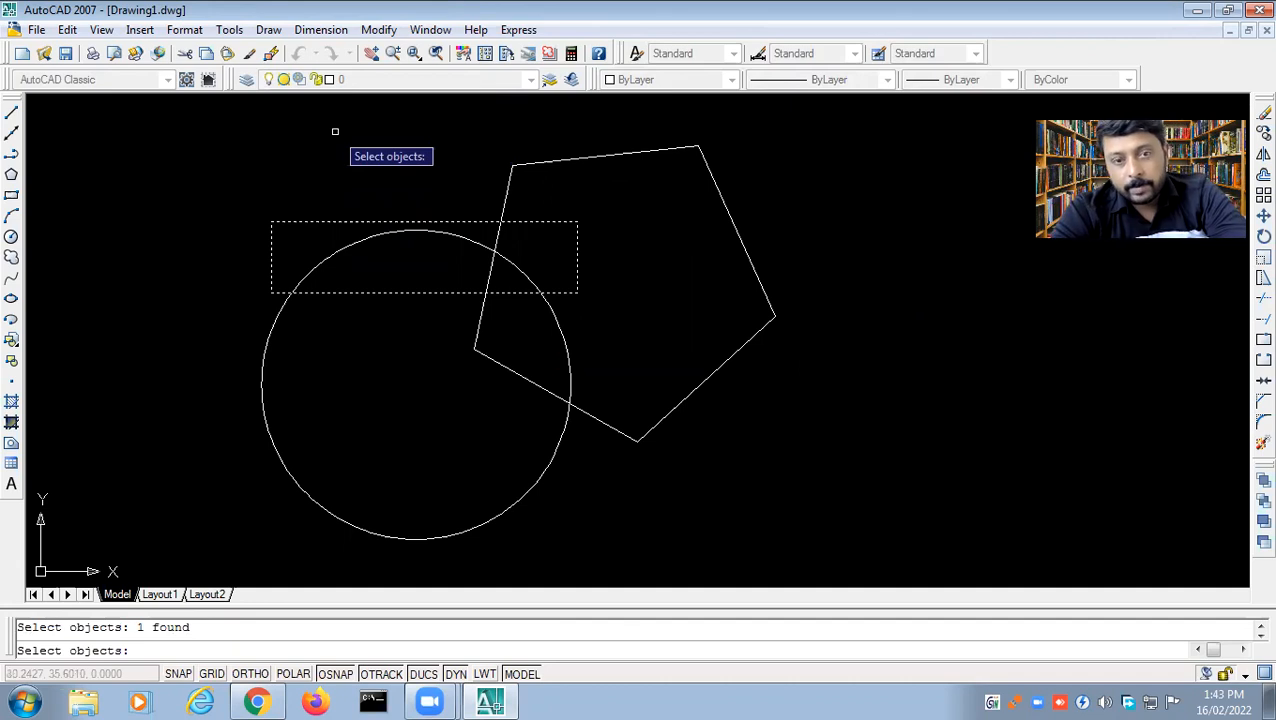
key(Return)
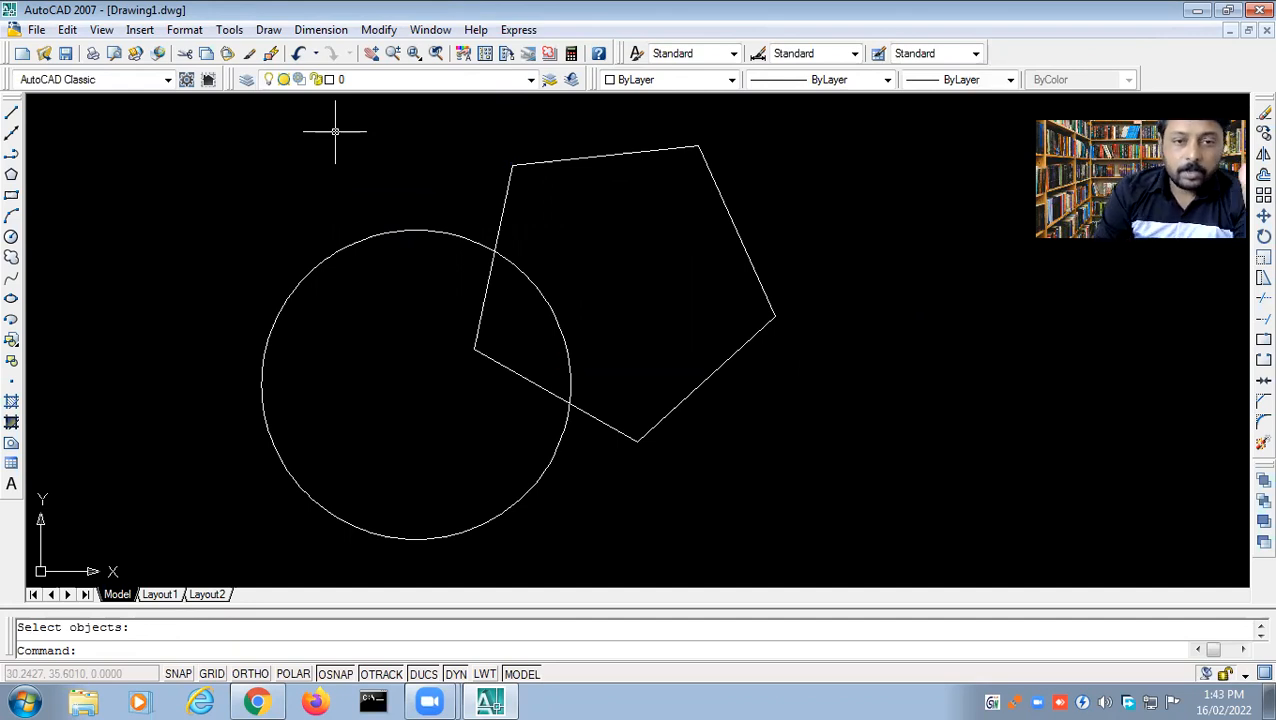
key(Escape)
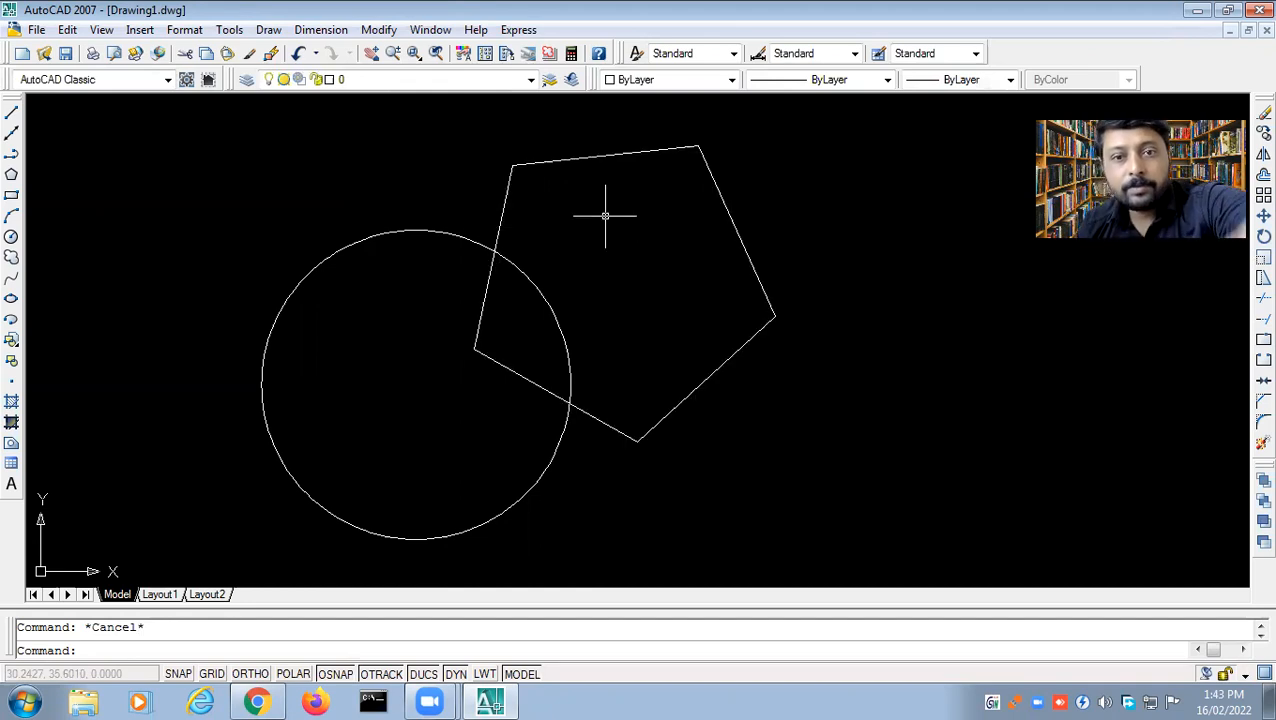
- Explode the pentagon into separate lines, check three of its sides by selecting them individually, and clear the selection
click(733, 223)
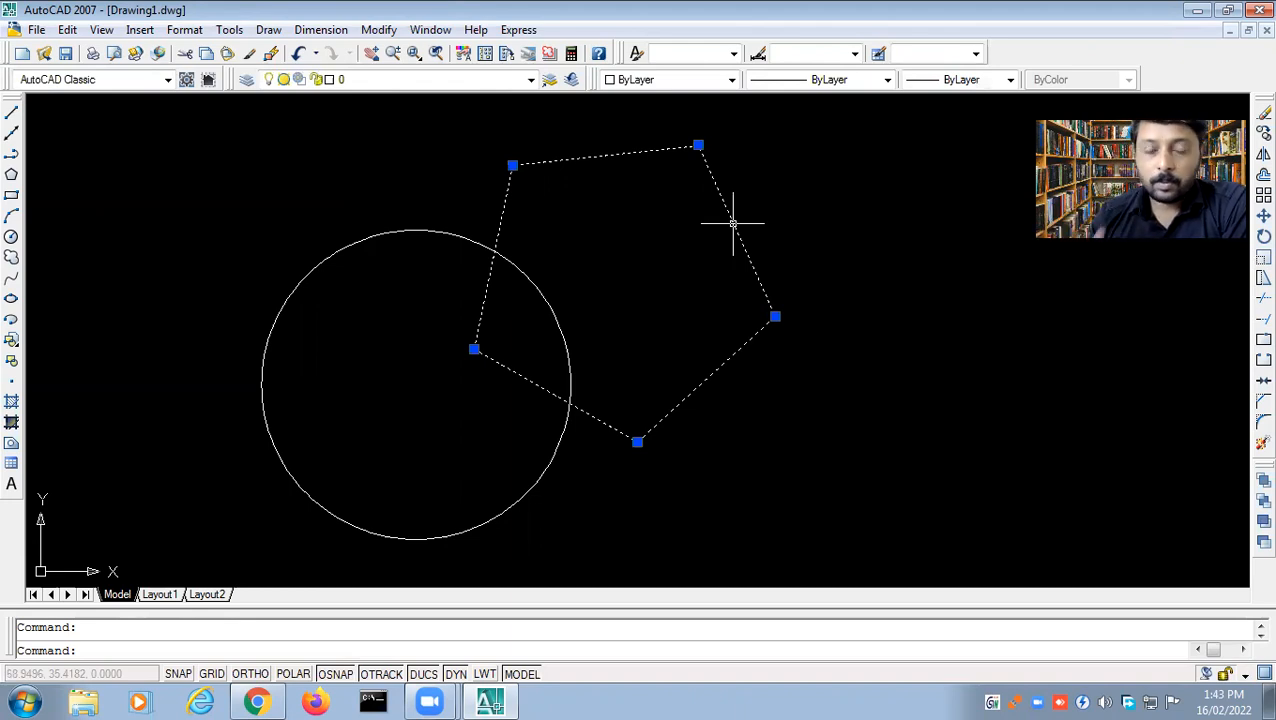
click(379, 29)
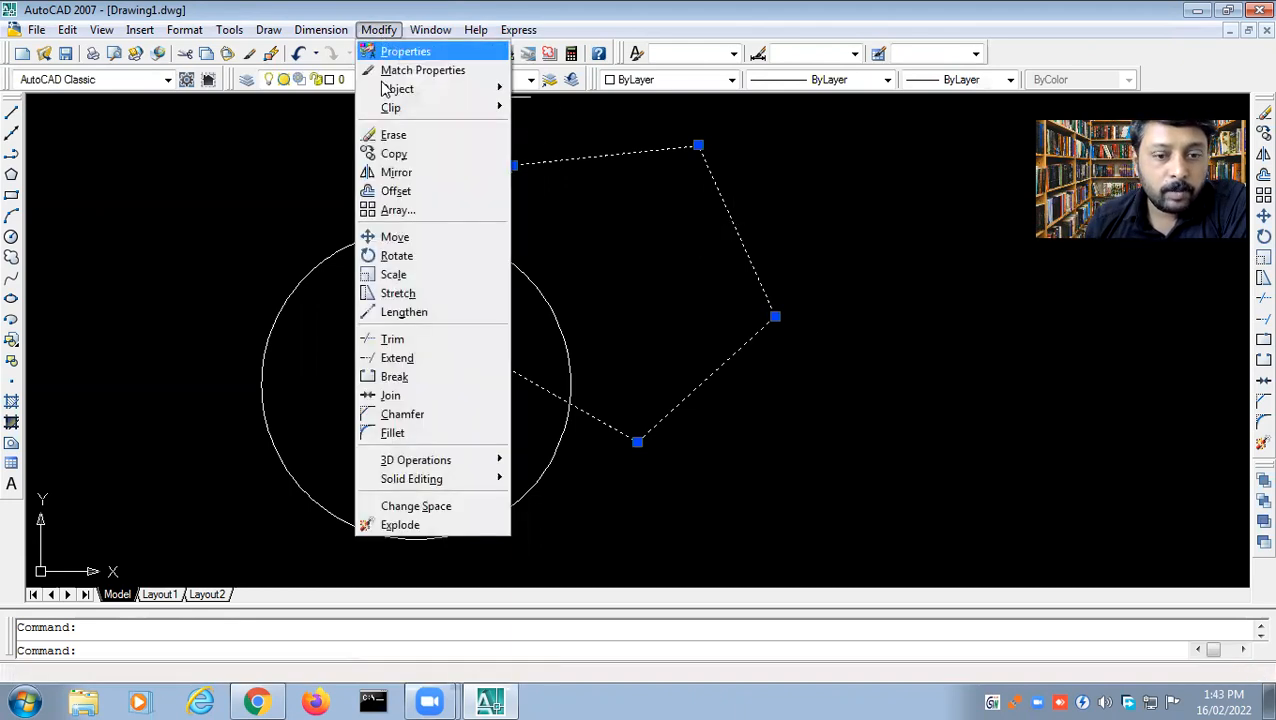
click(418, 530)
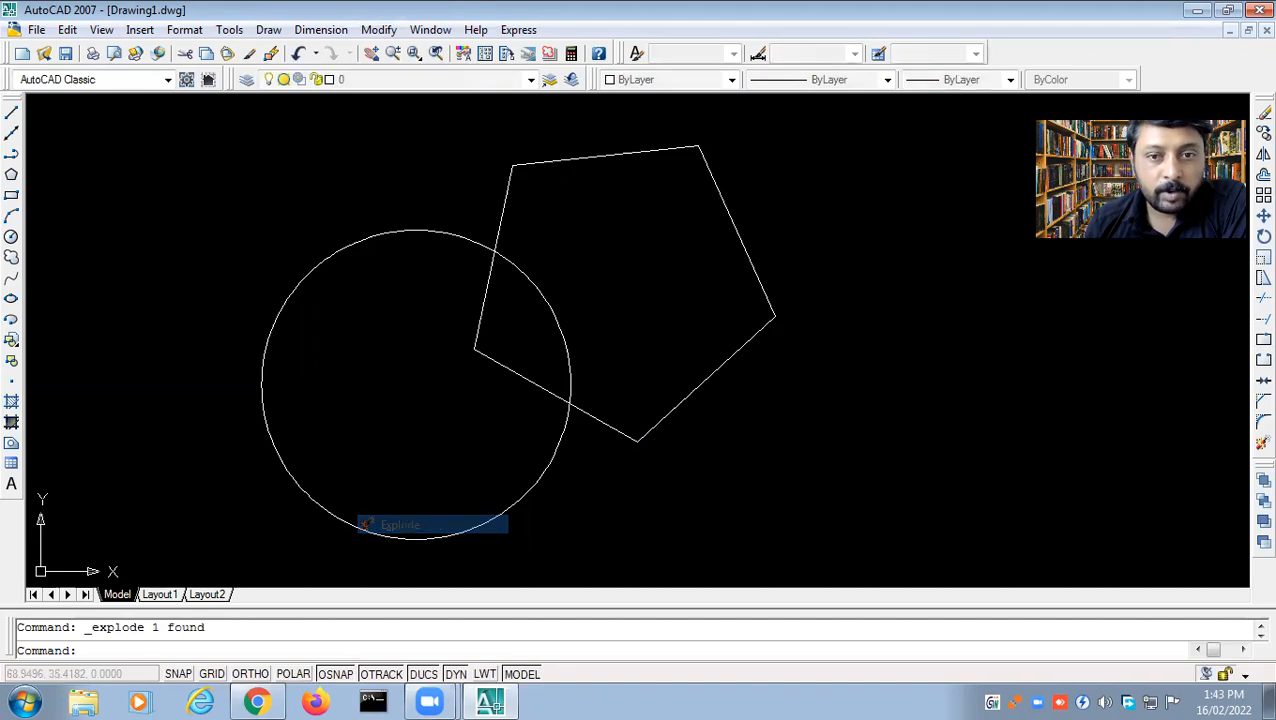
click(698, 388)
click(759, 275)
click(630, 154)
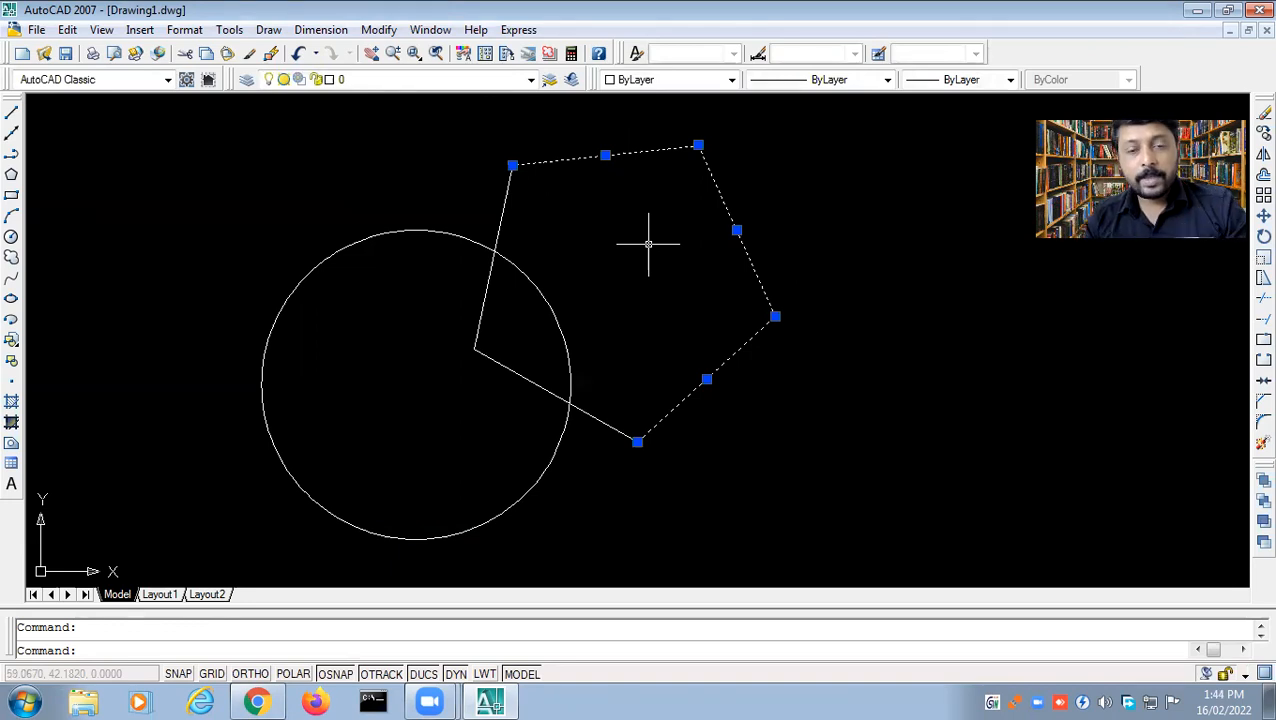
key(Escape)
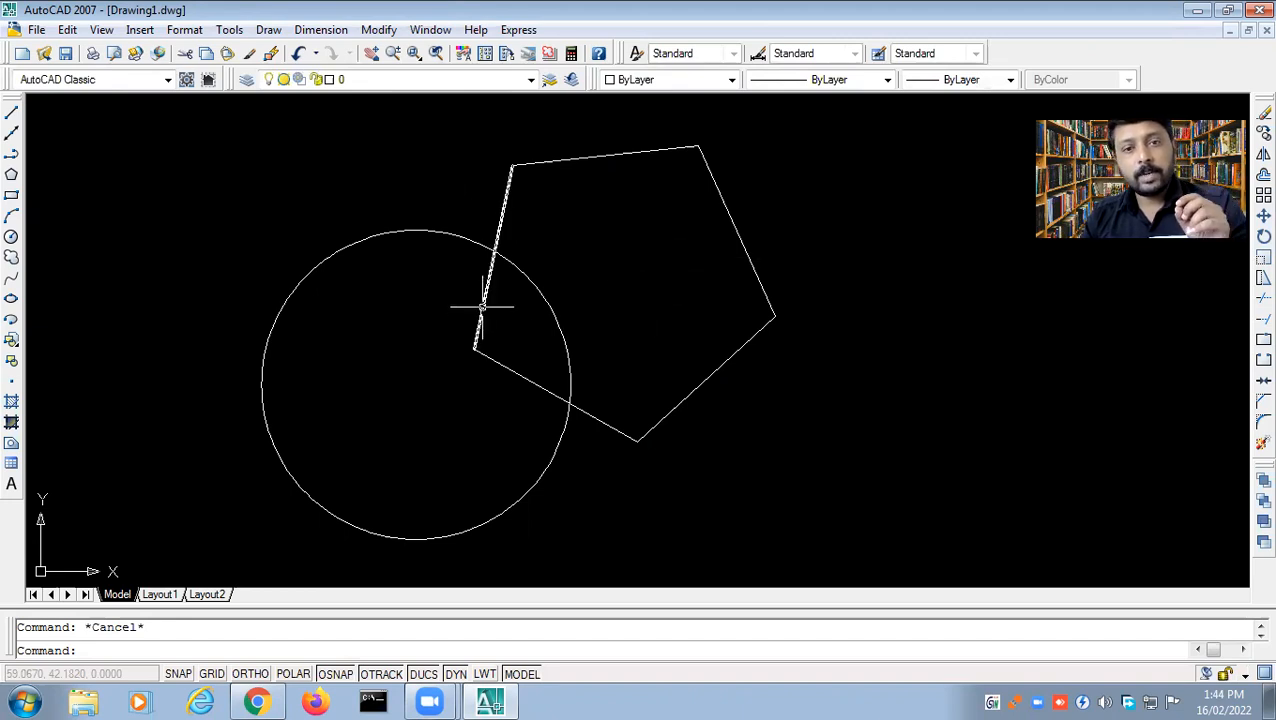
- Erase the upper-right side of the exploded pentagon
click(379, 29)
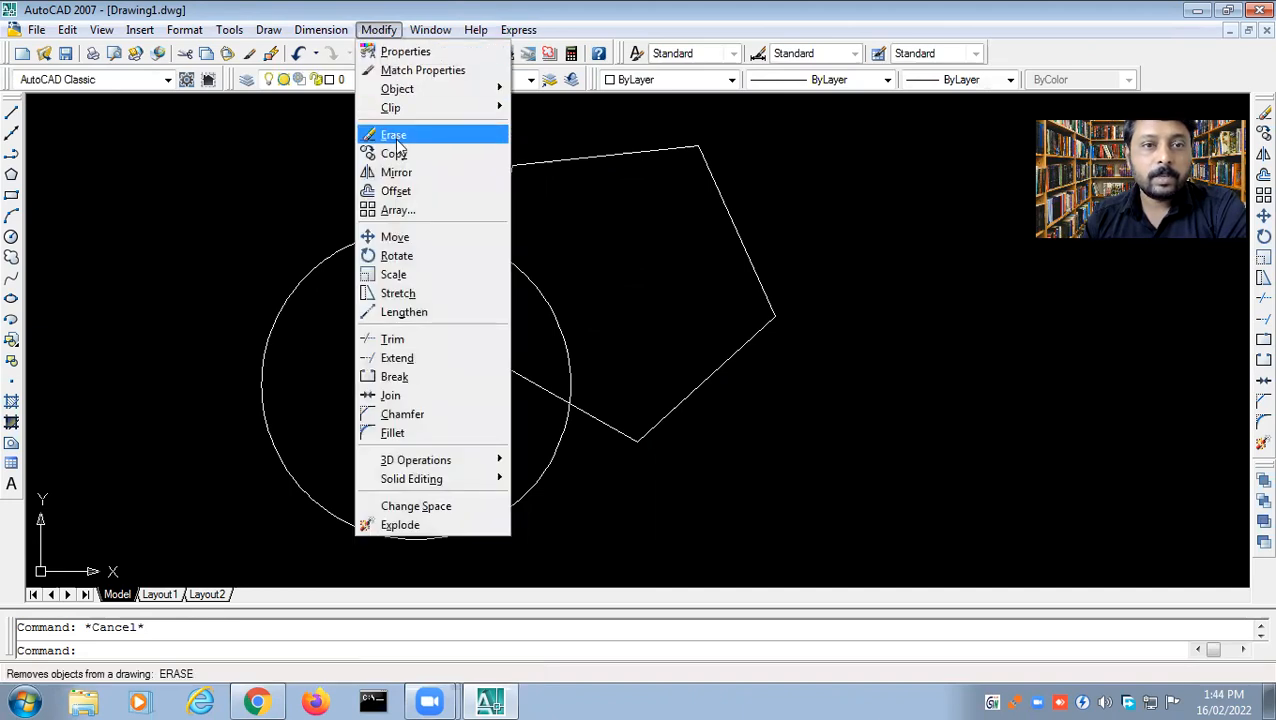
click(394, 135)
click(728, 210)
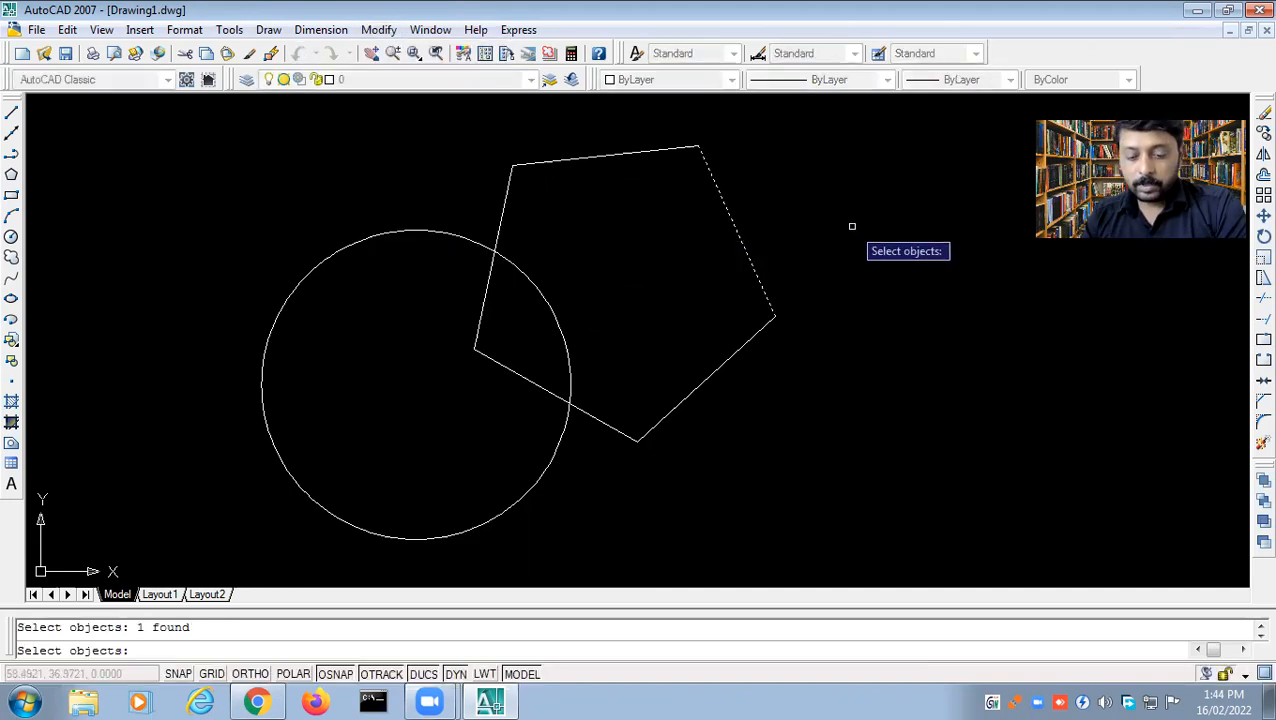
key(Return)
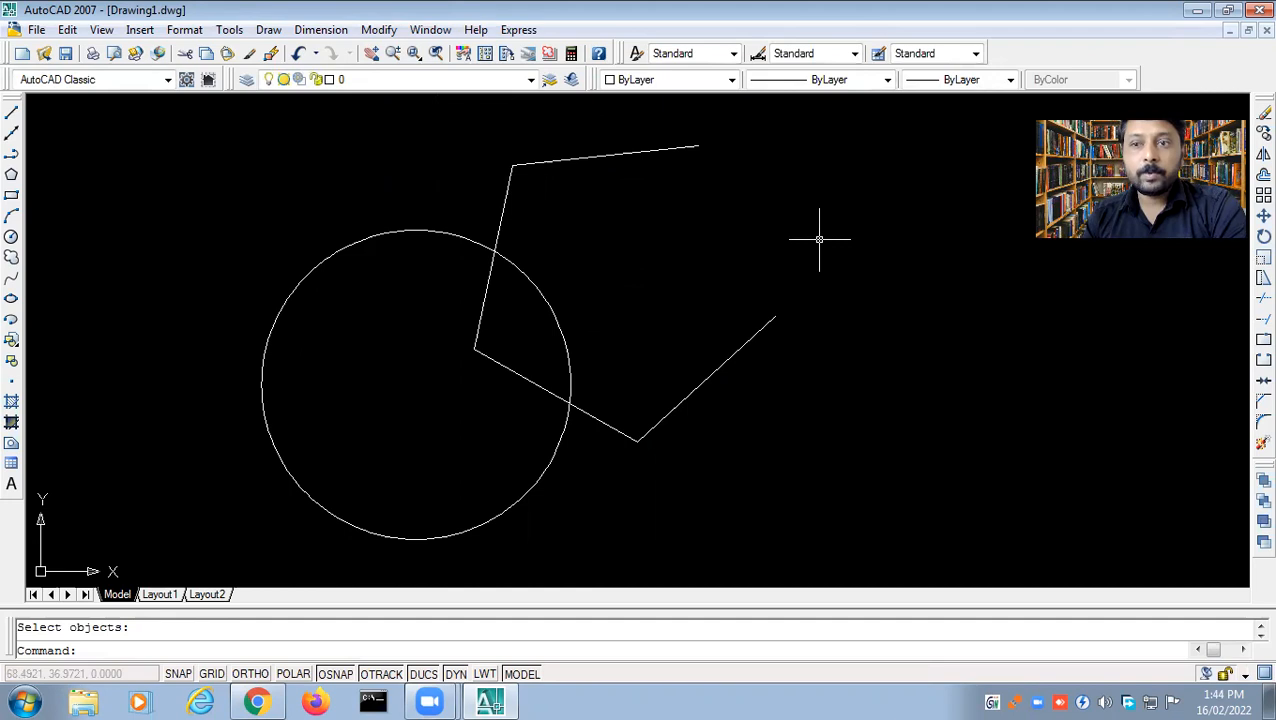
click(379, 30)
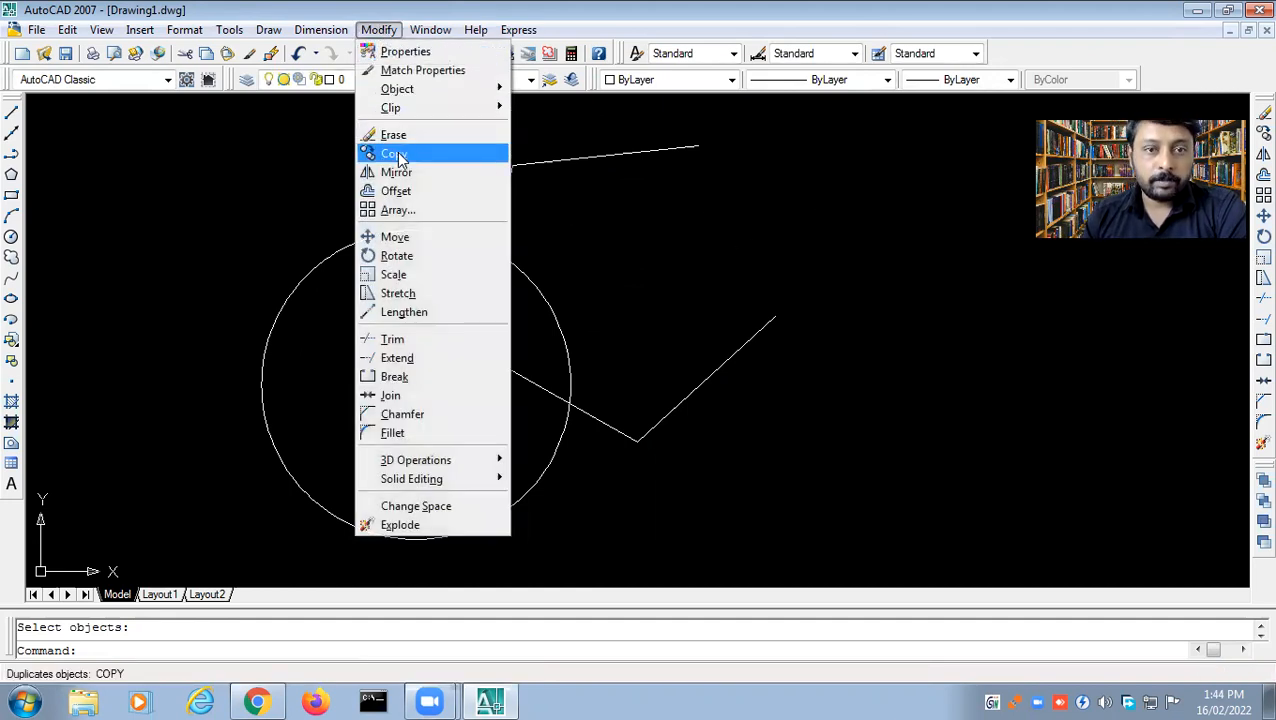
click(717, 255)
click(550, 300)
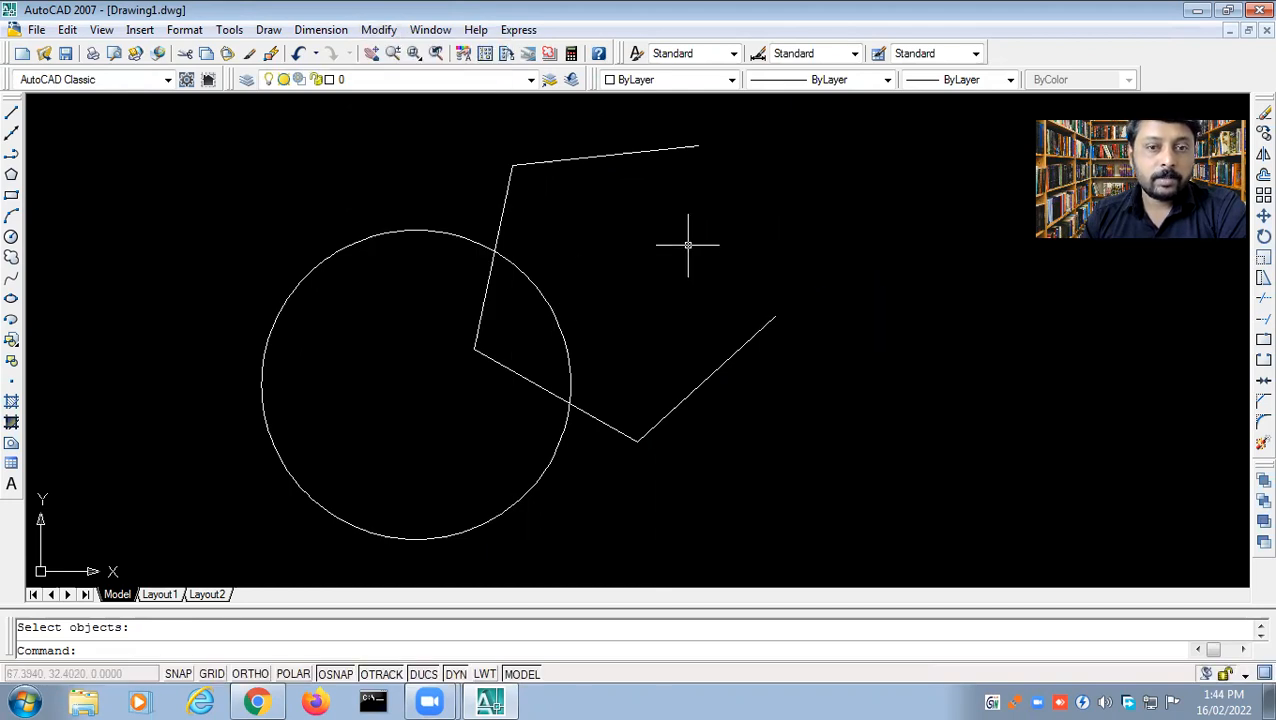
- Draw a small circle in the empty area to the upper left of the large circle
click(11, 236)
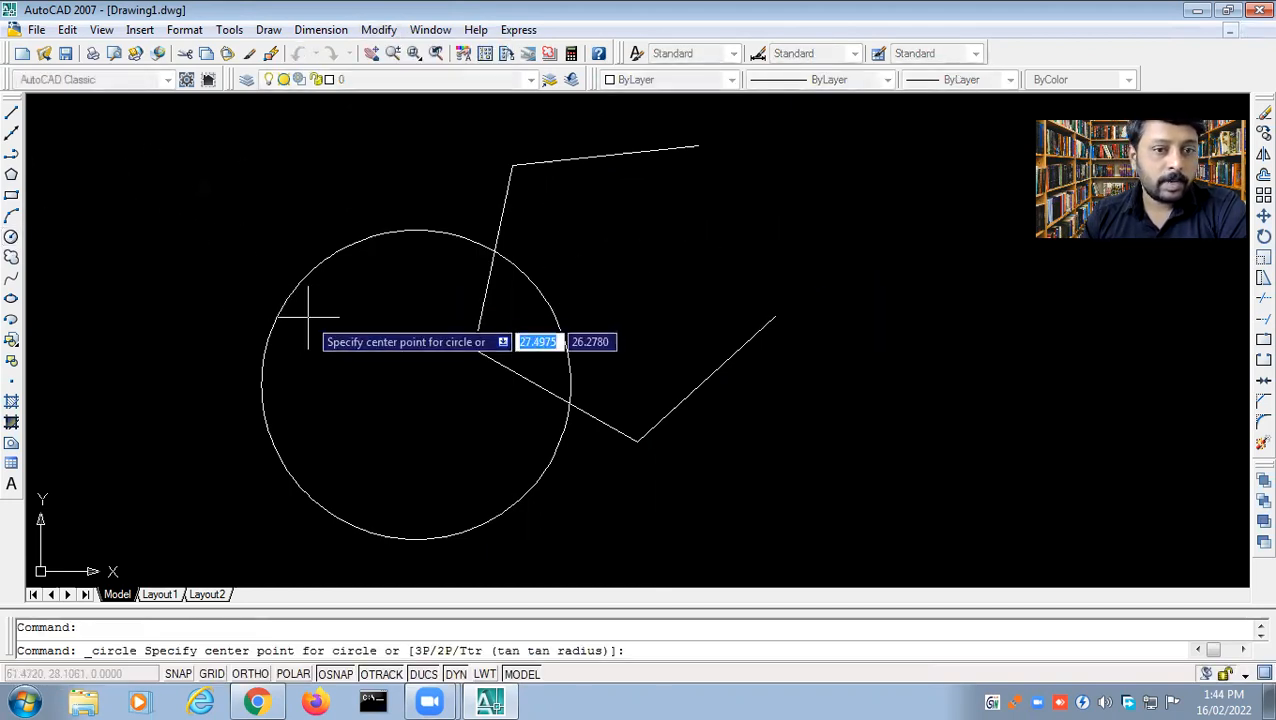
click(166, 221)
click(180, 198)
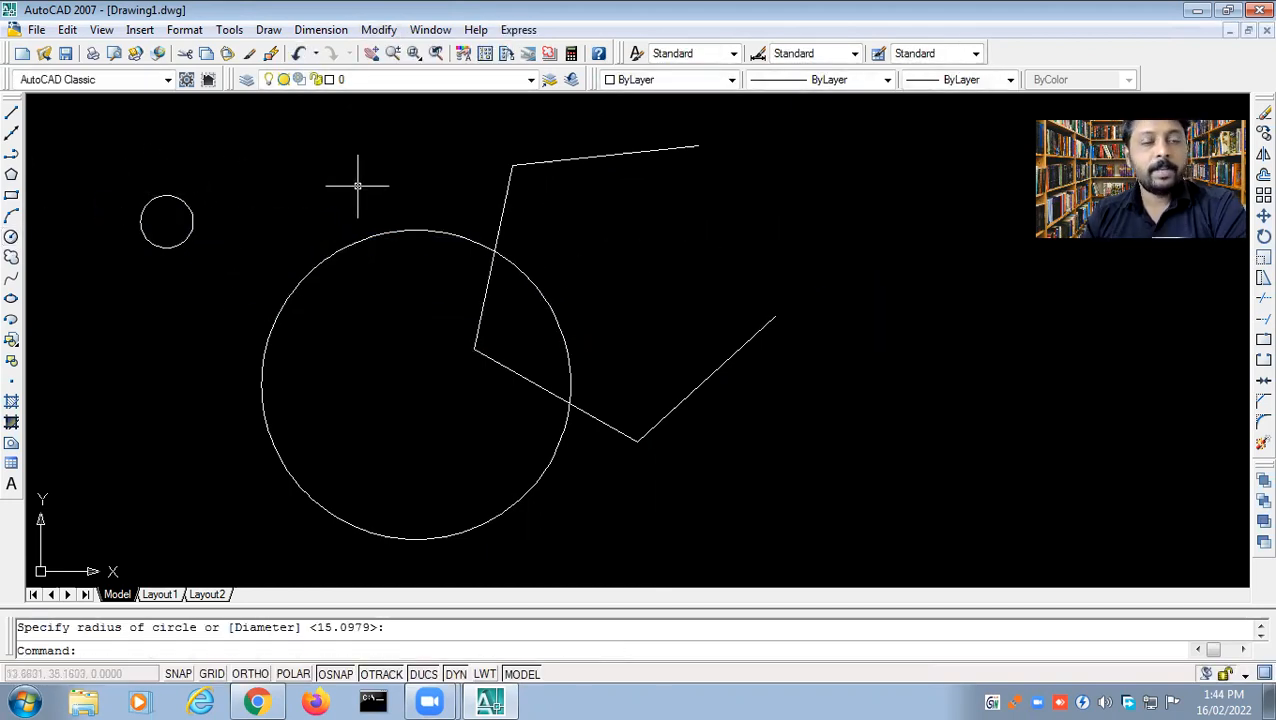
- Copy the small circle from its centre to ten places scattered inside and around the large circle and the remaining pentagon lines
click(379, 29)
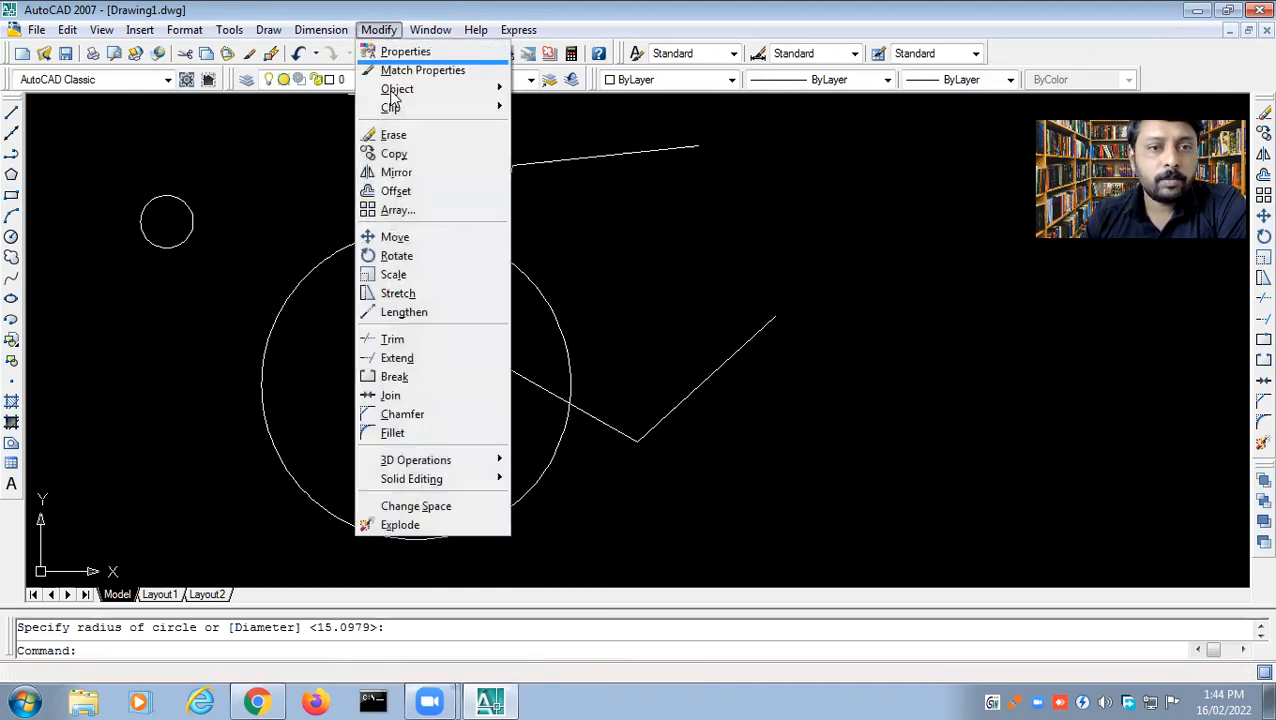
click(393, 153)
click(193, 220)
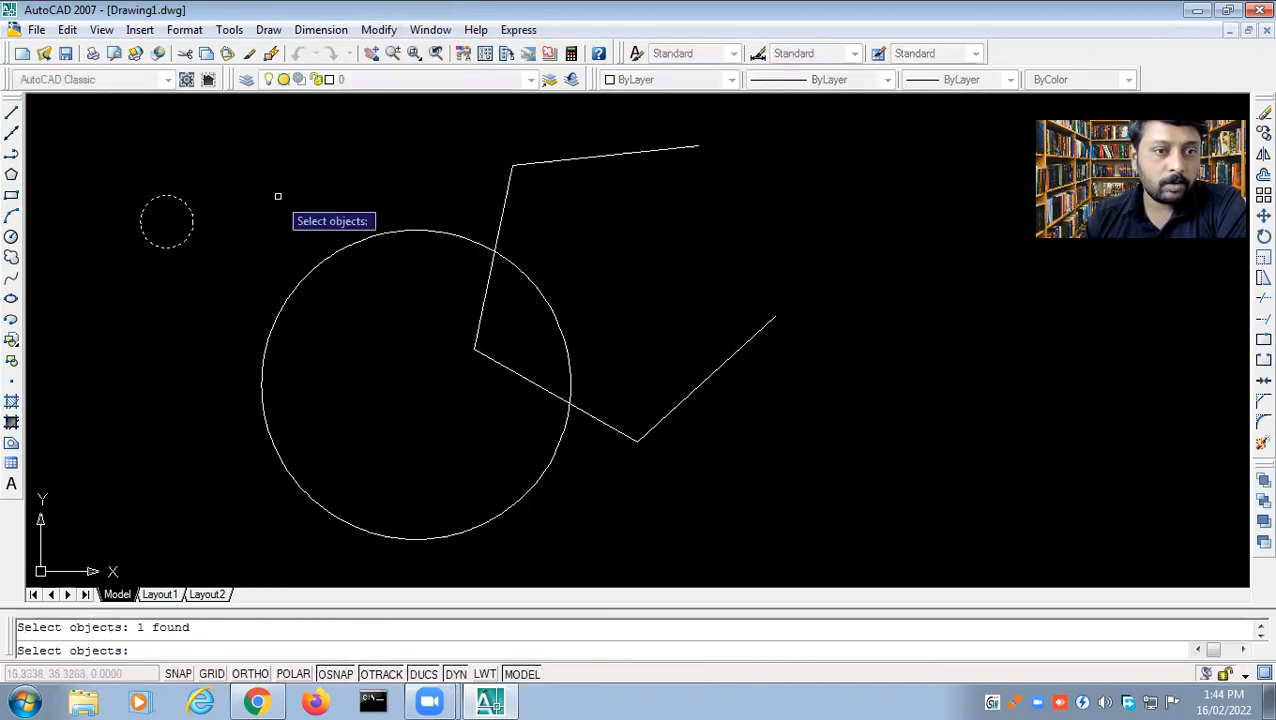
key(Return)
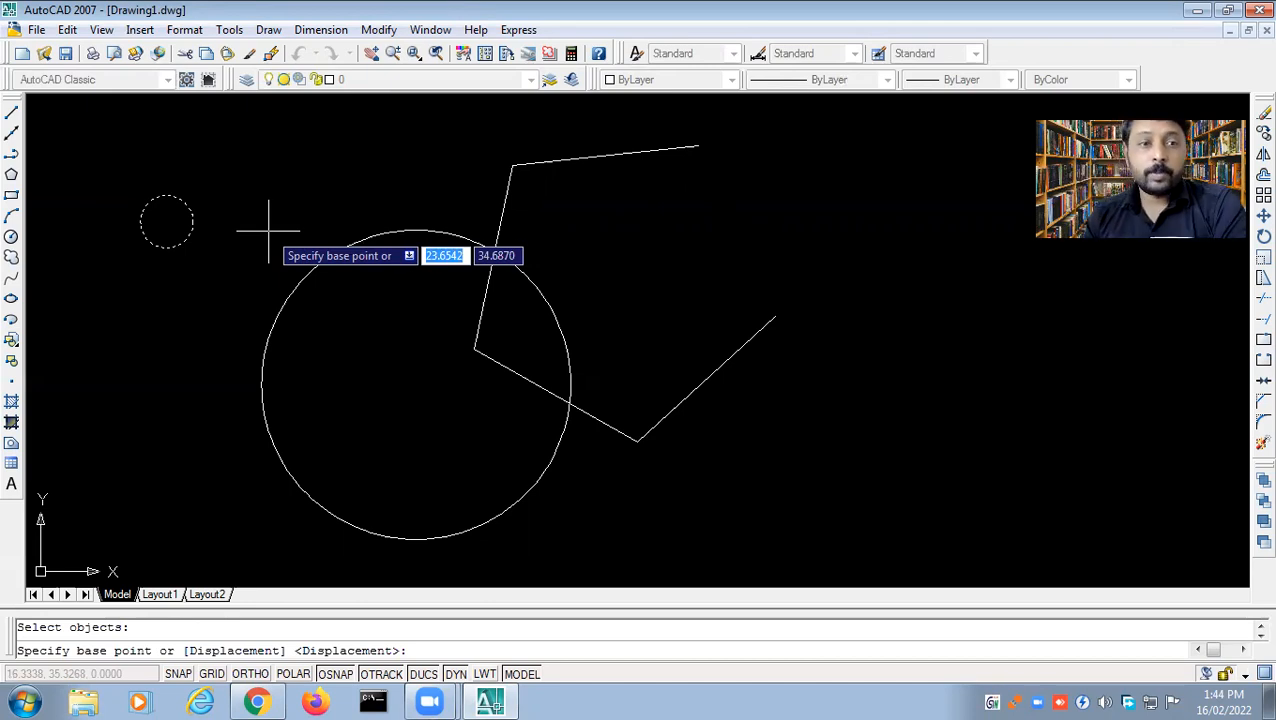
click(166, 220)
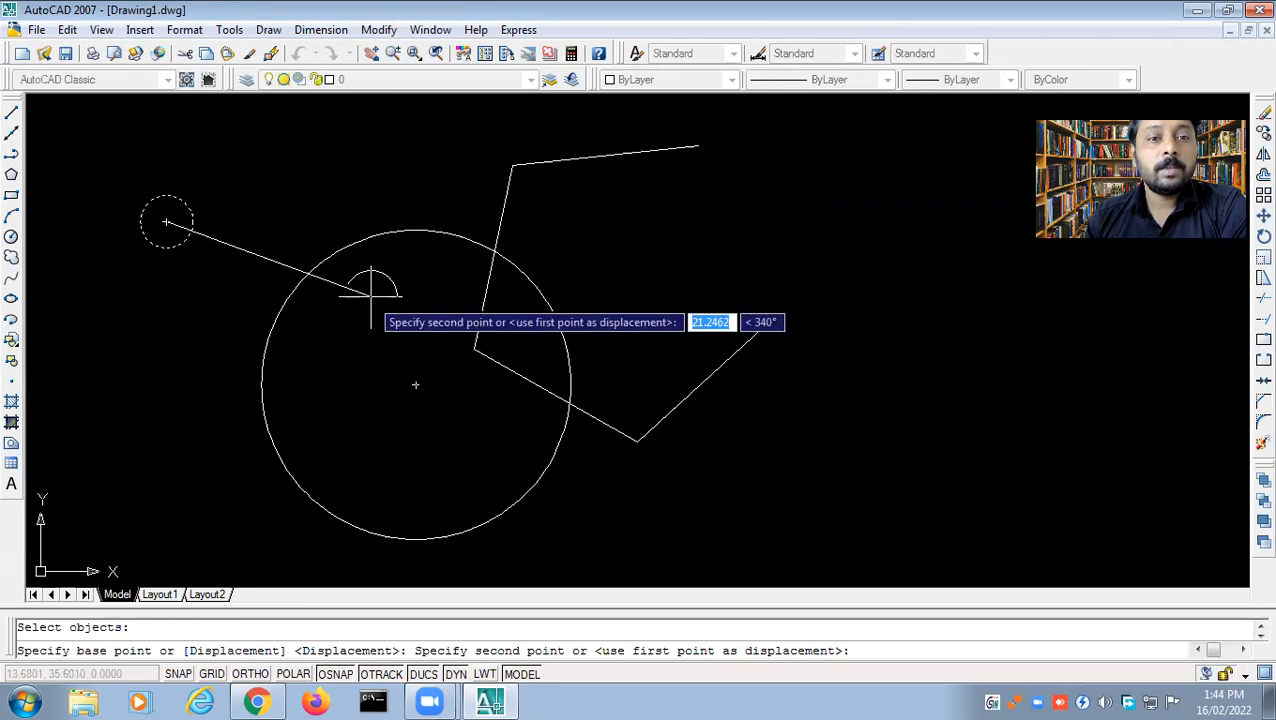
click(391, 148)
click(603, 210)
click(771, 236)
click(370, 370)
click(434, 478)
click(427, 310)
click(247, 214)
click(184, 346)
click(213, 449)
click(706, 488)
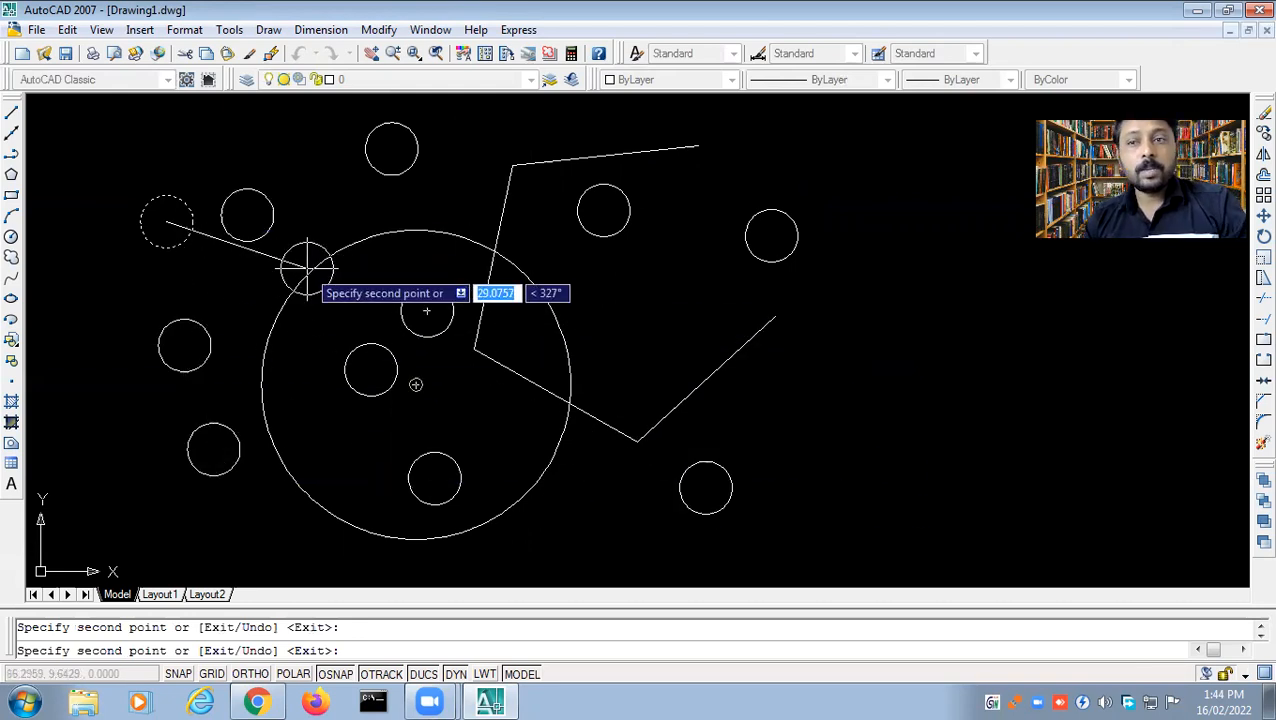
key(Escape)
- End the copying and erase all the circles and the remaining pentagon lines from the drawing
click(386, 31)
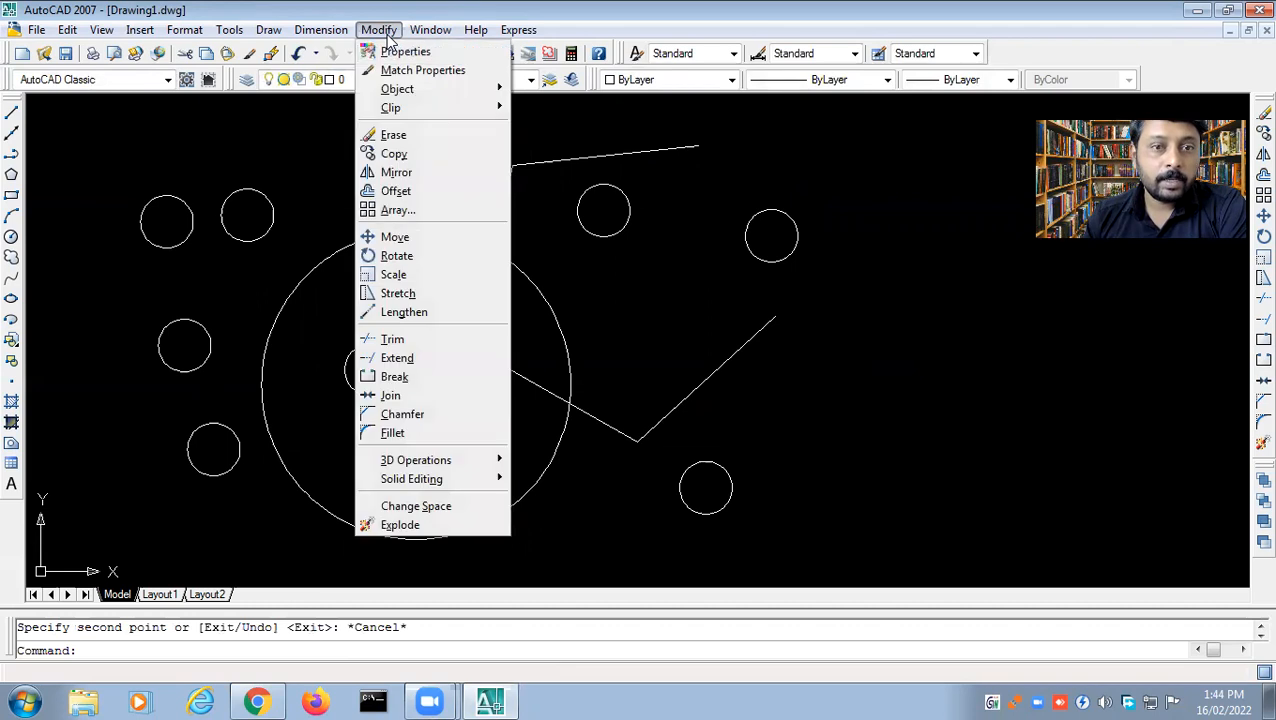
click(800, 345)
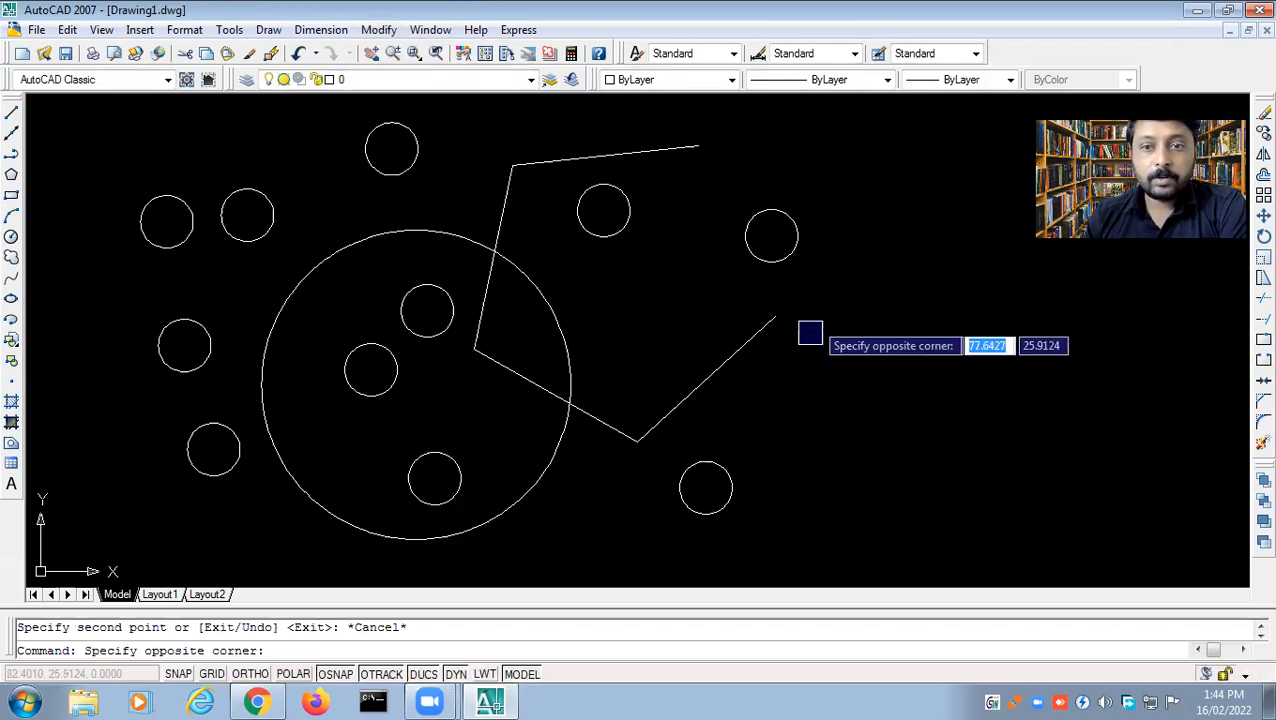
click(822, 322)
click(846, 118)
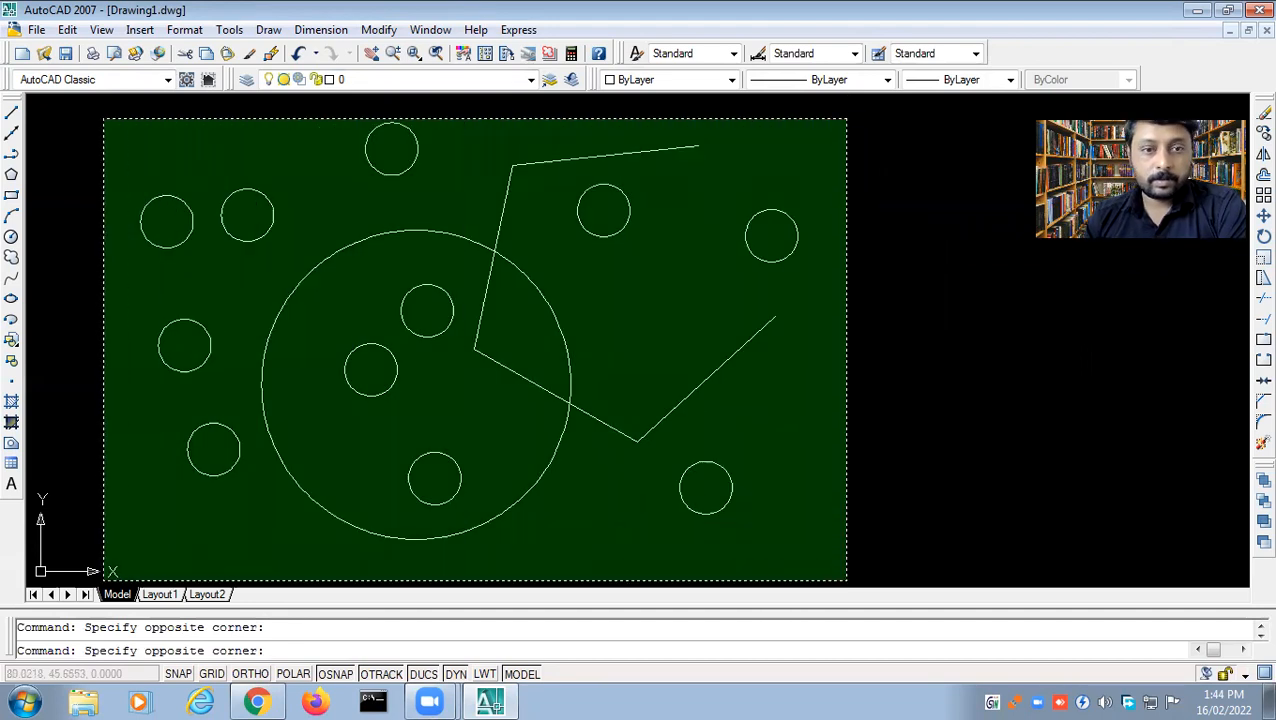
click(104, 579)
key(Delete)
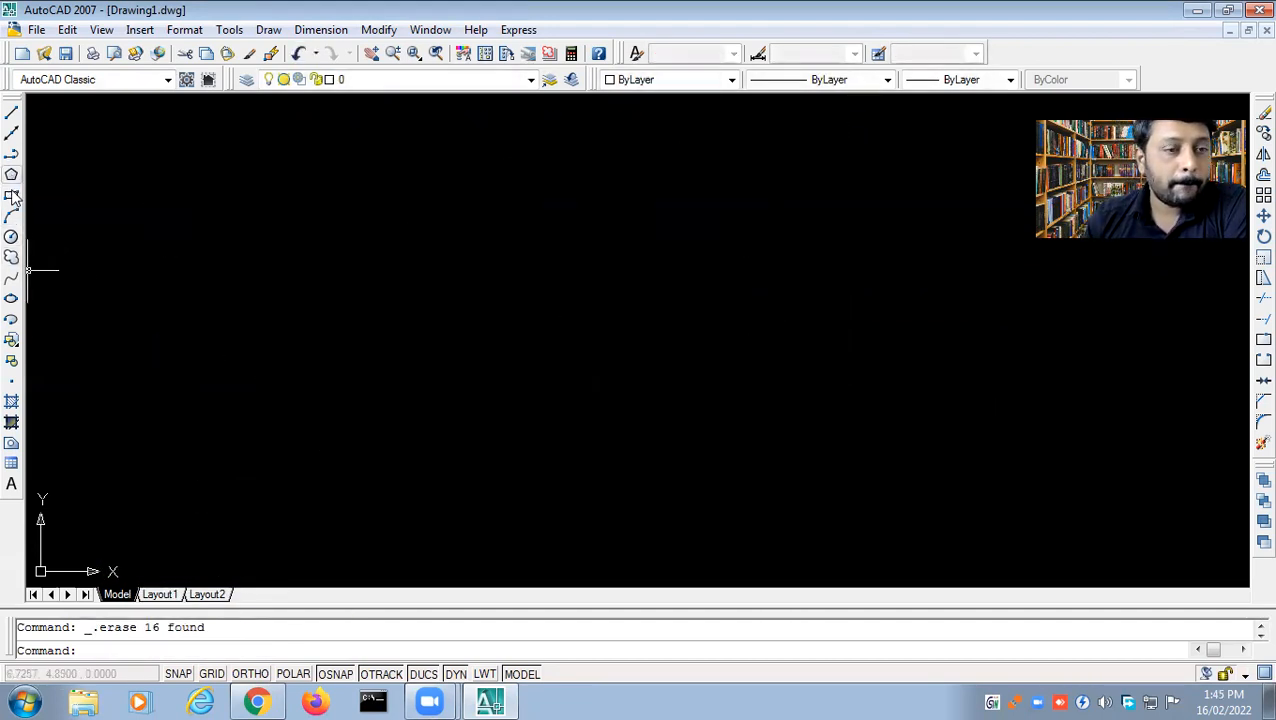
- Draw a closed stepped half-profile of lines, with an orthogonal base and a straight vertical right edge about 29.5 units long
click(12, 115)
click(515, 174)
key(F8)
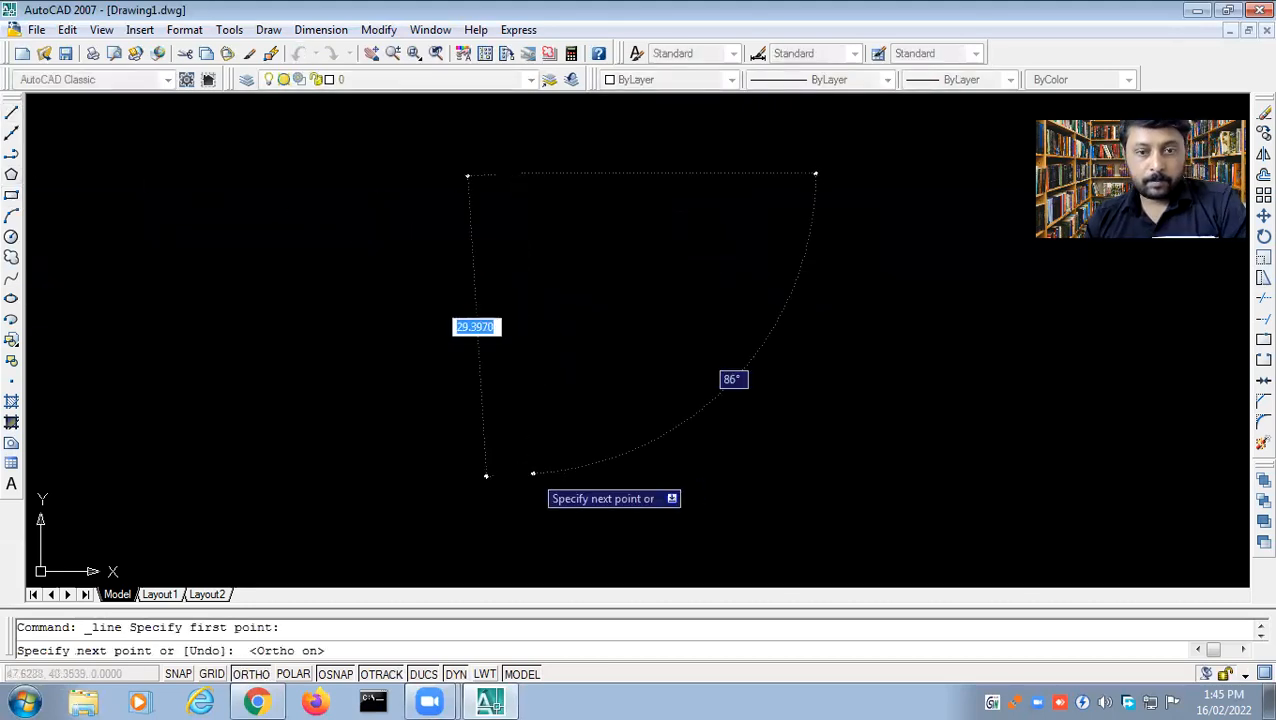
click(515, 476)
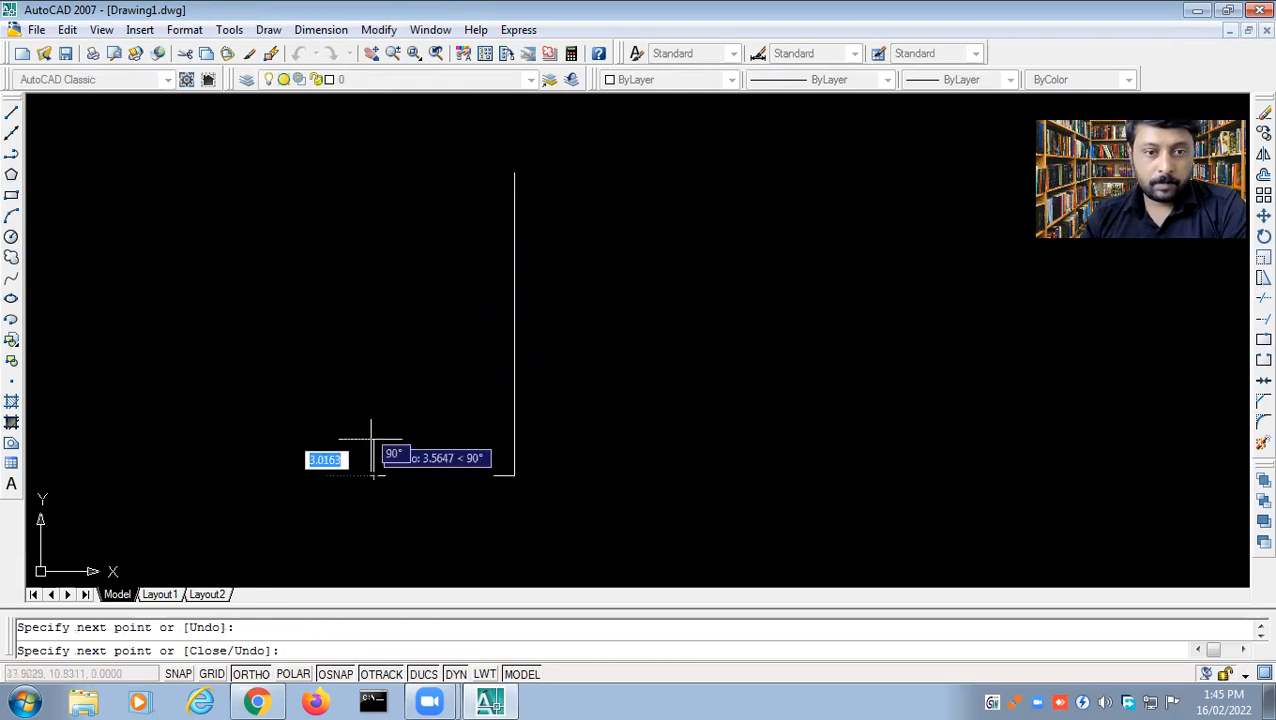
key(F8)
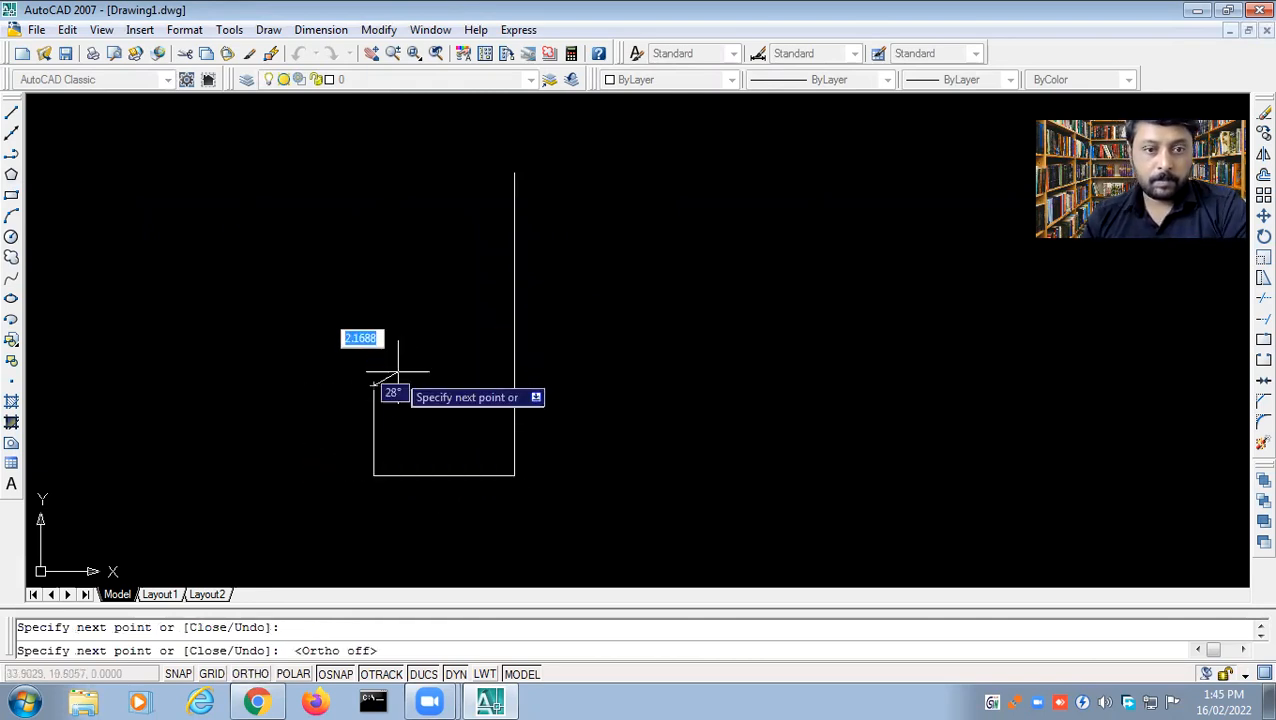
click(454, 333)
click(455, 221)
click(423, 173)
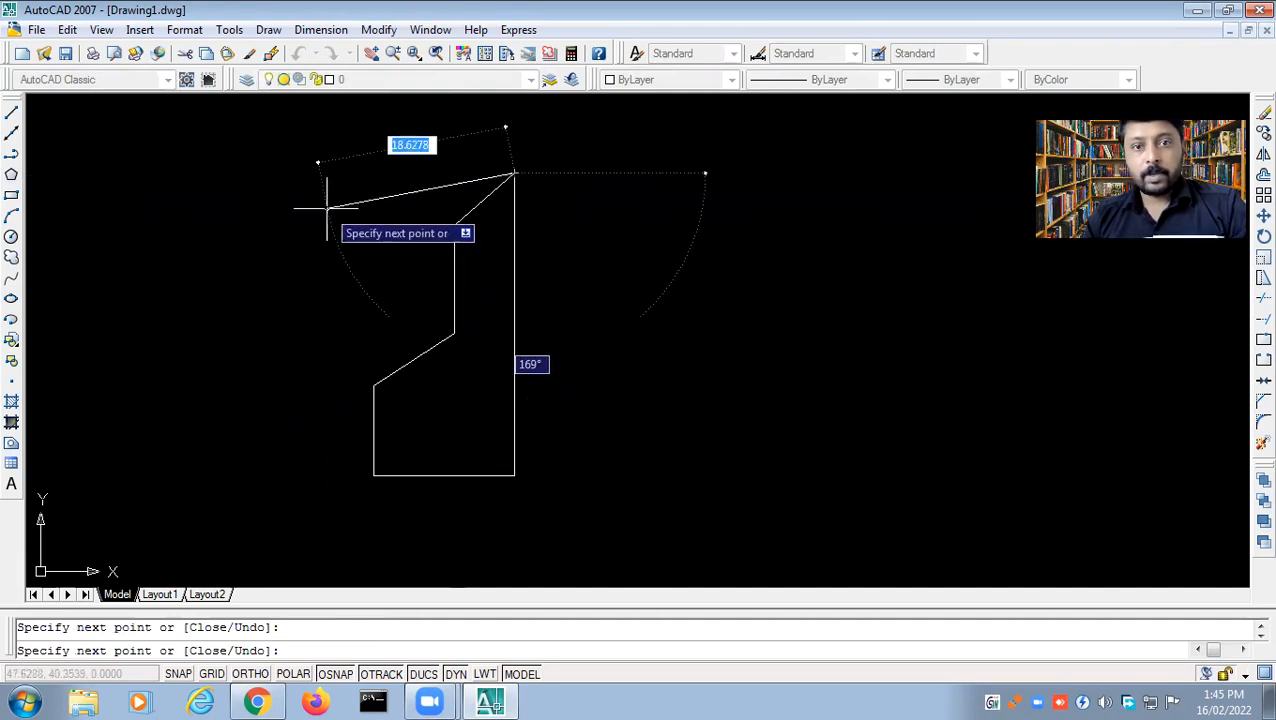
key(Escape)
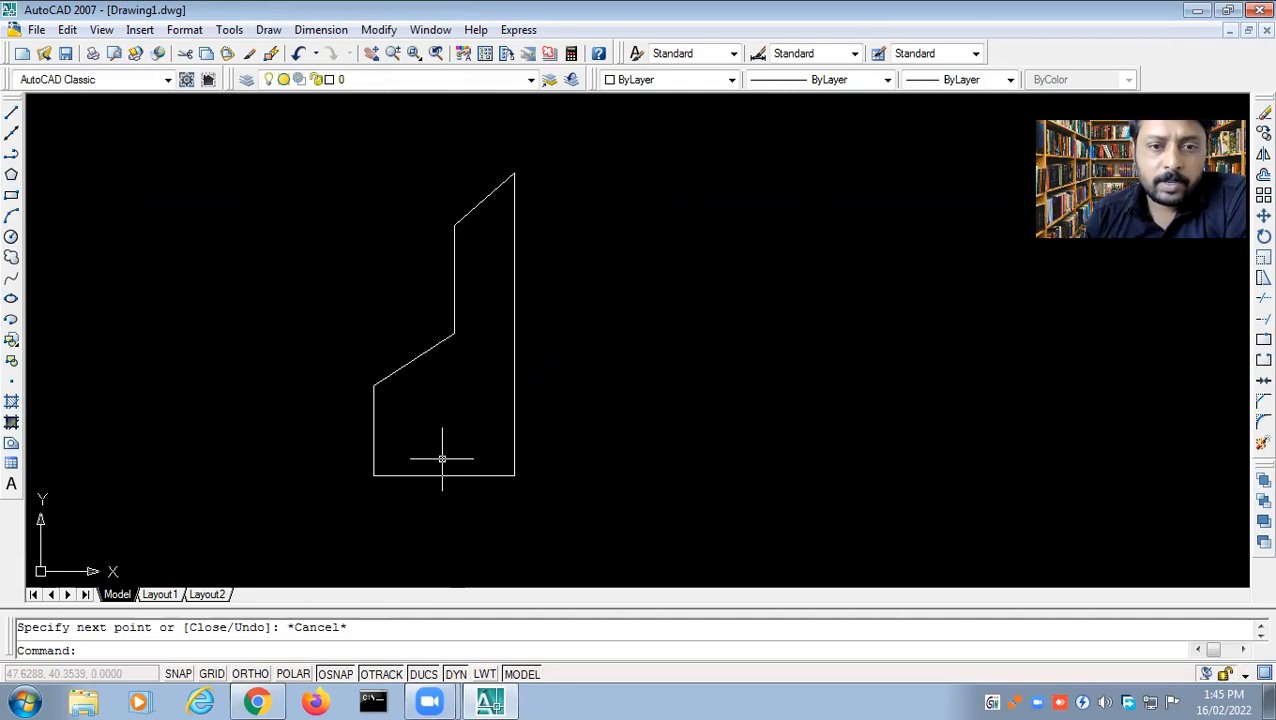
- Mirror the five other outline lines about the profile's long vertical edge, keeping the source objects
click(516, 345)
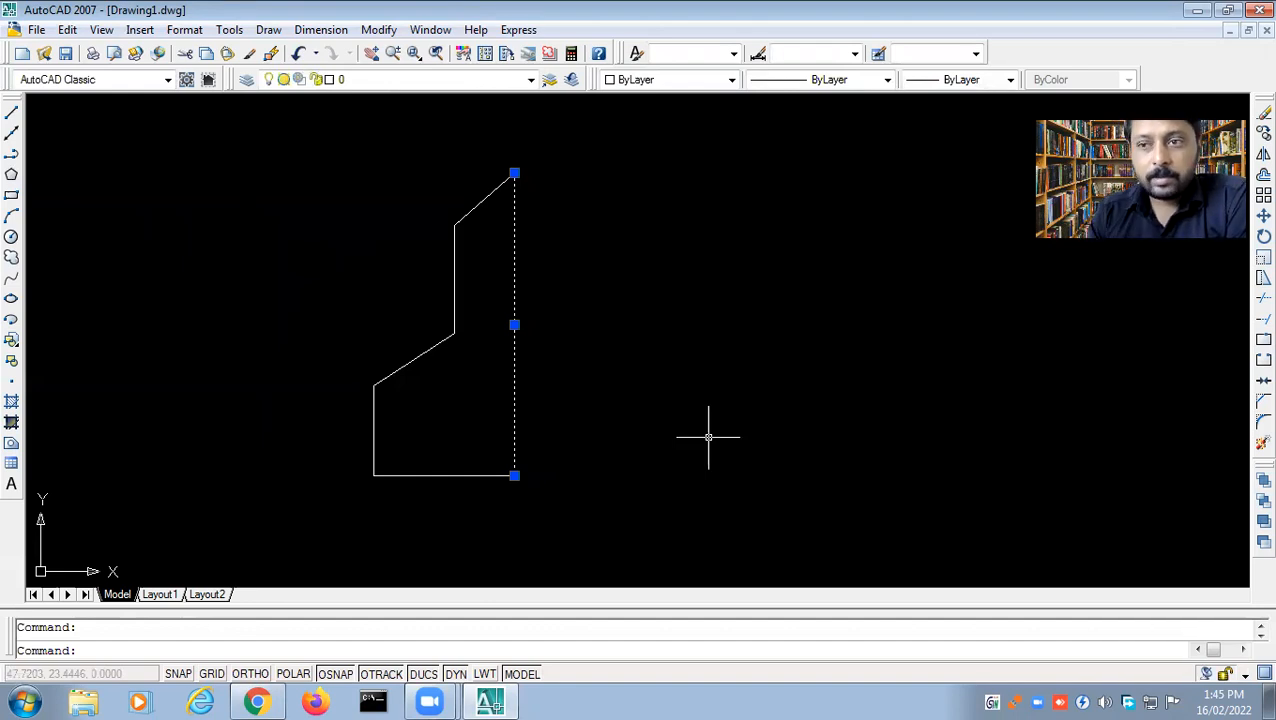
click(708, 437)
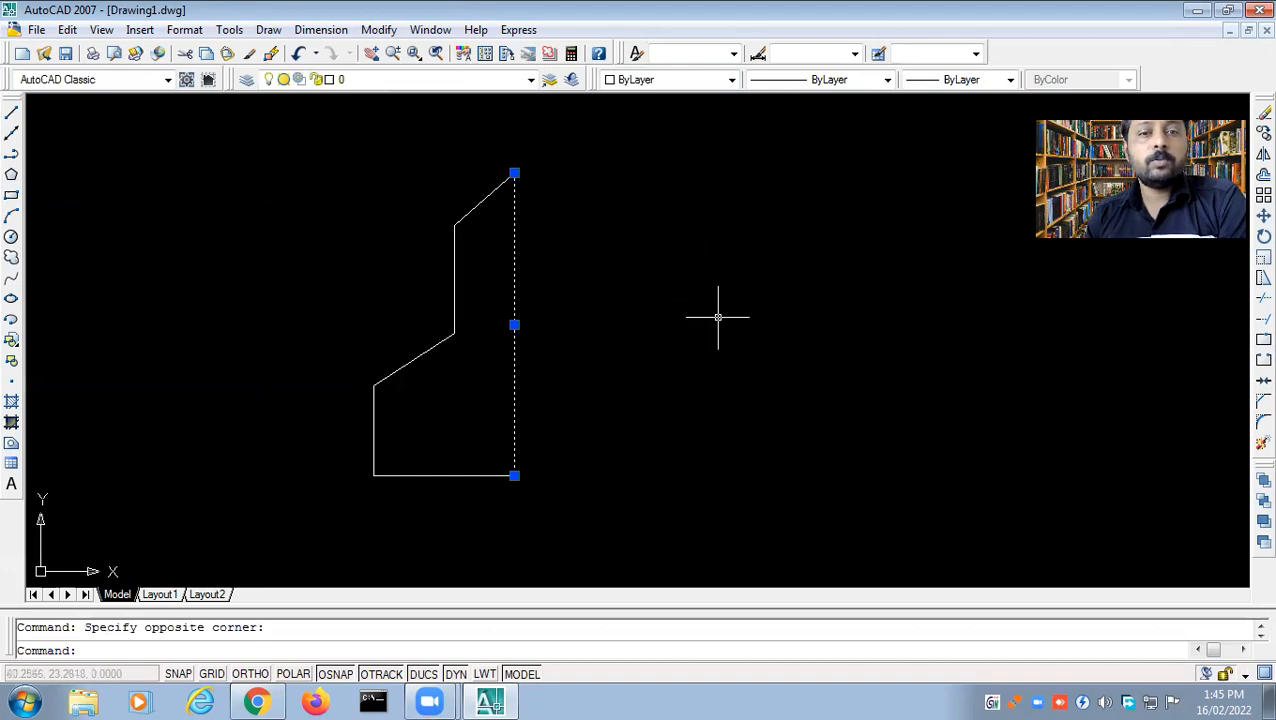
click(377, 30)
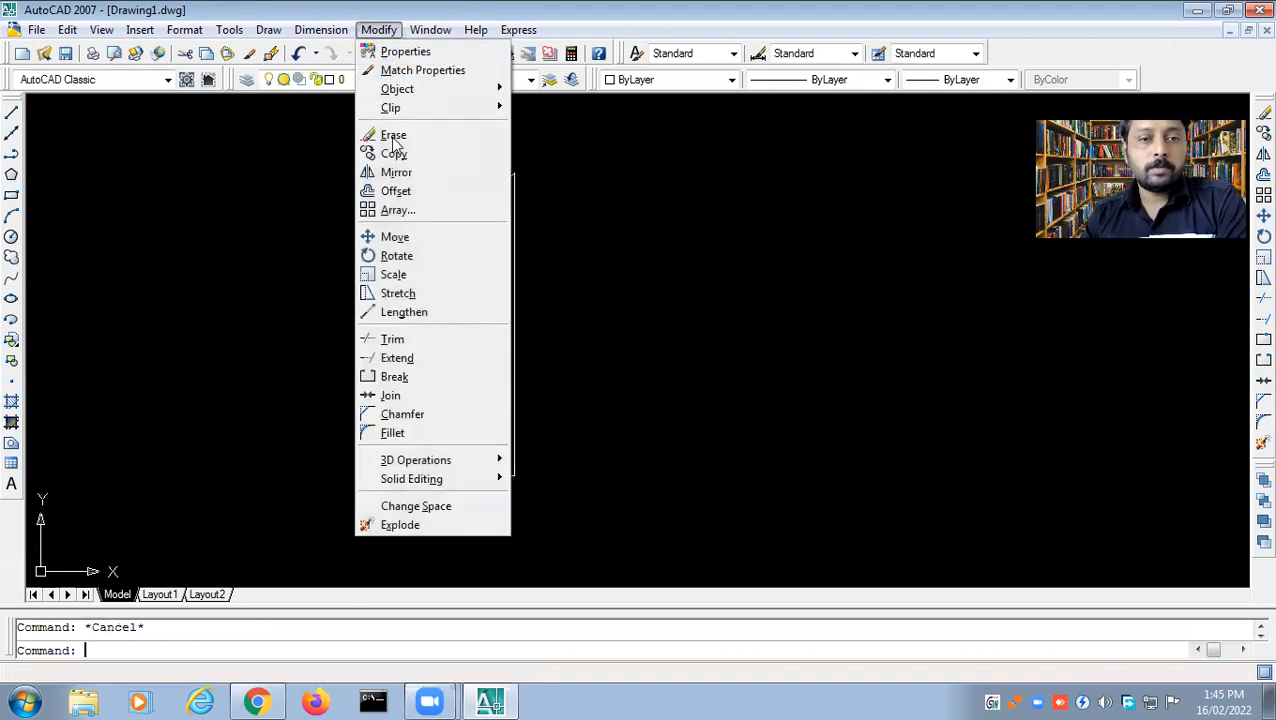
click(398, 172)
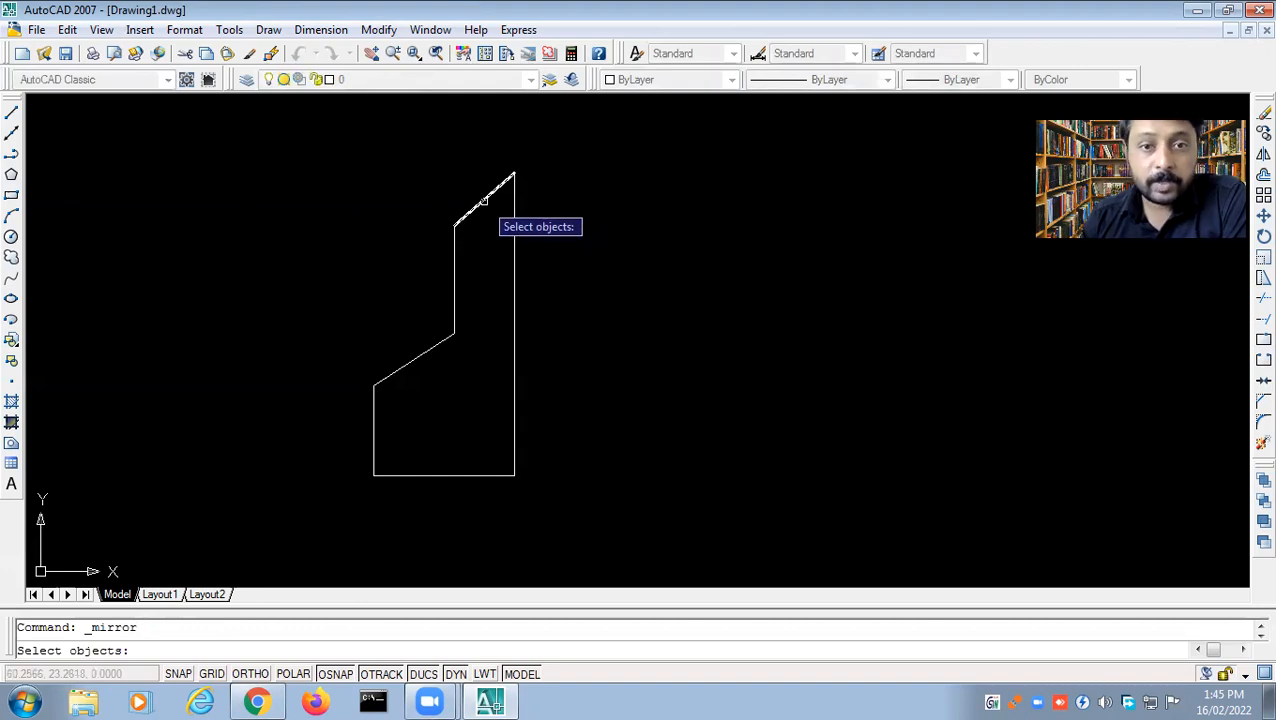
click(474, 210)
click(455, 256)
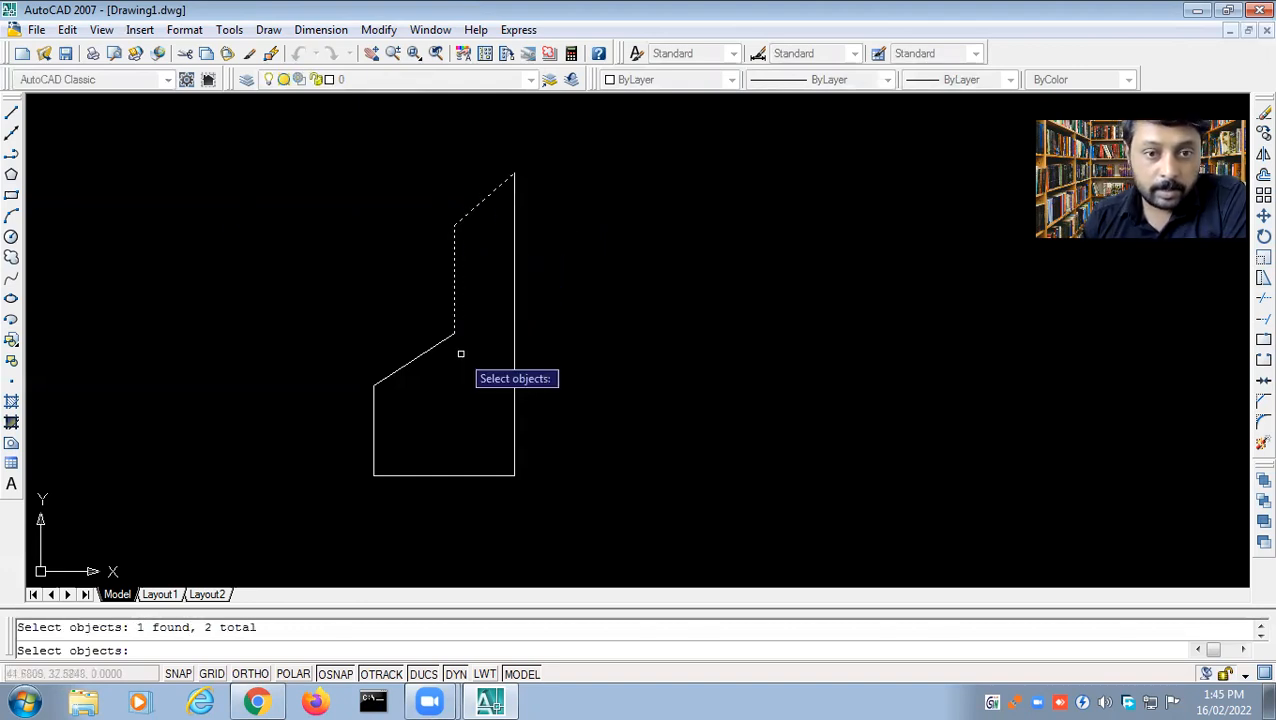
click(405, 367)
click(374, 405)
click(428, 474)
key(Return)
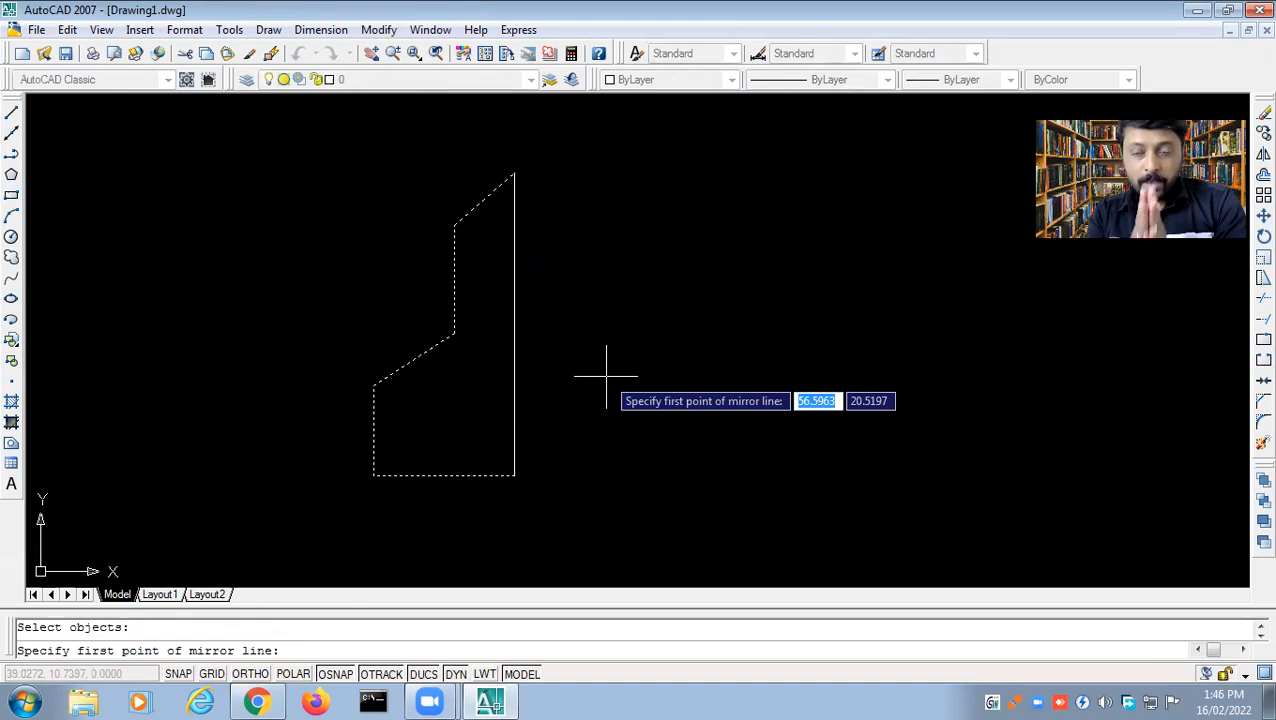
click(514, 476)
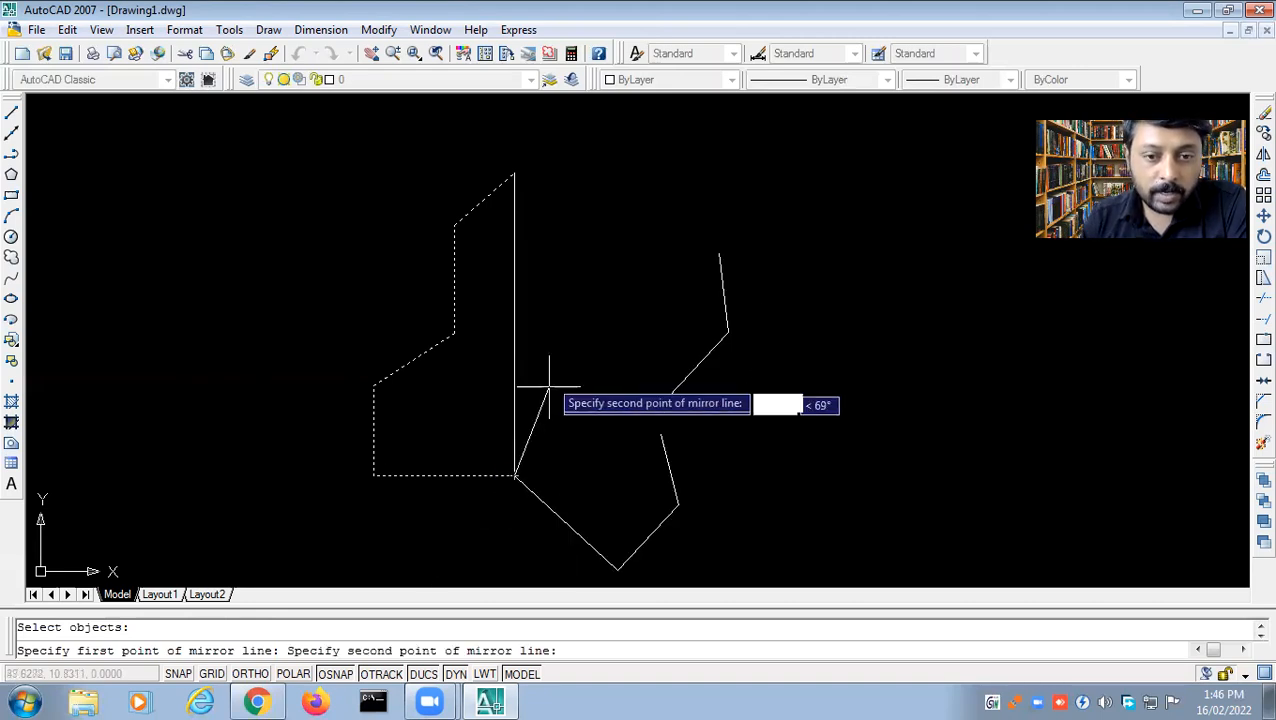
click(514, 172)
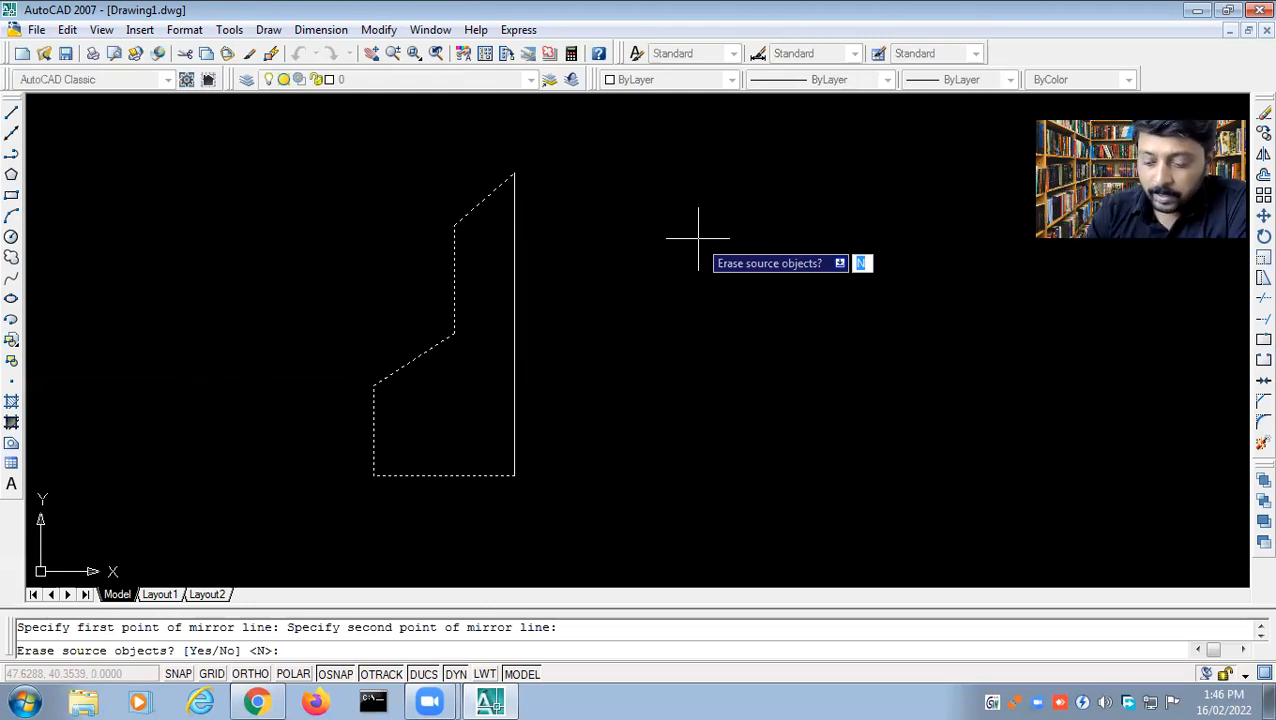
key(Return)
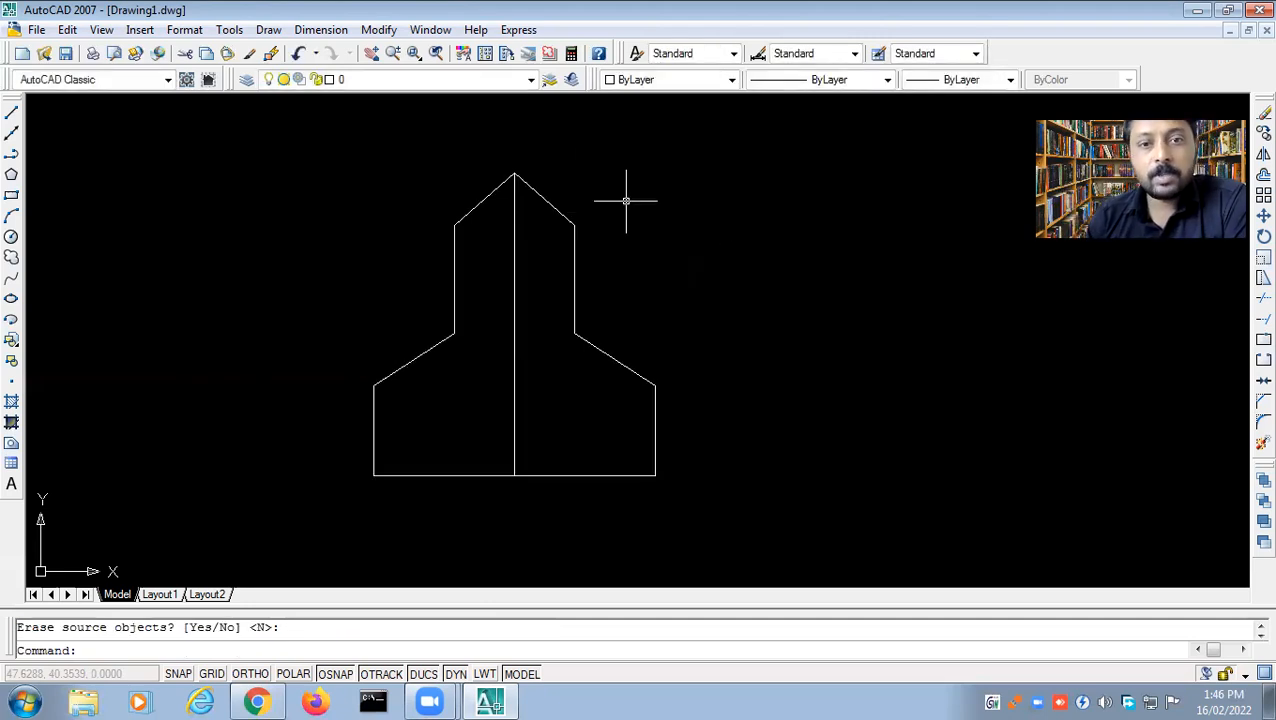
click(553, 168)
click(772, 550)
click(816, 470)
key(Escape)
key(Escape)
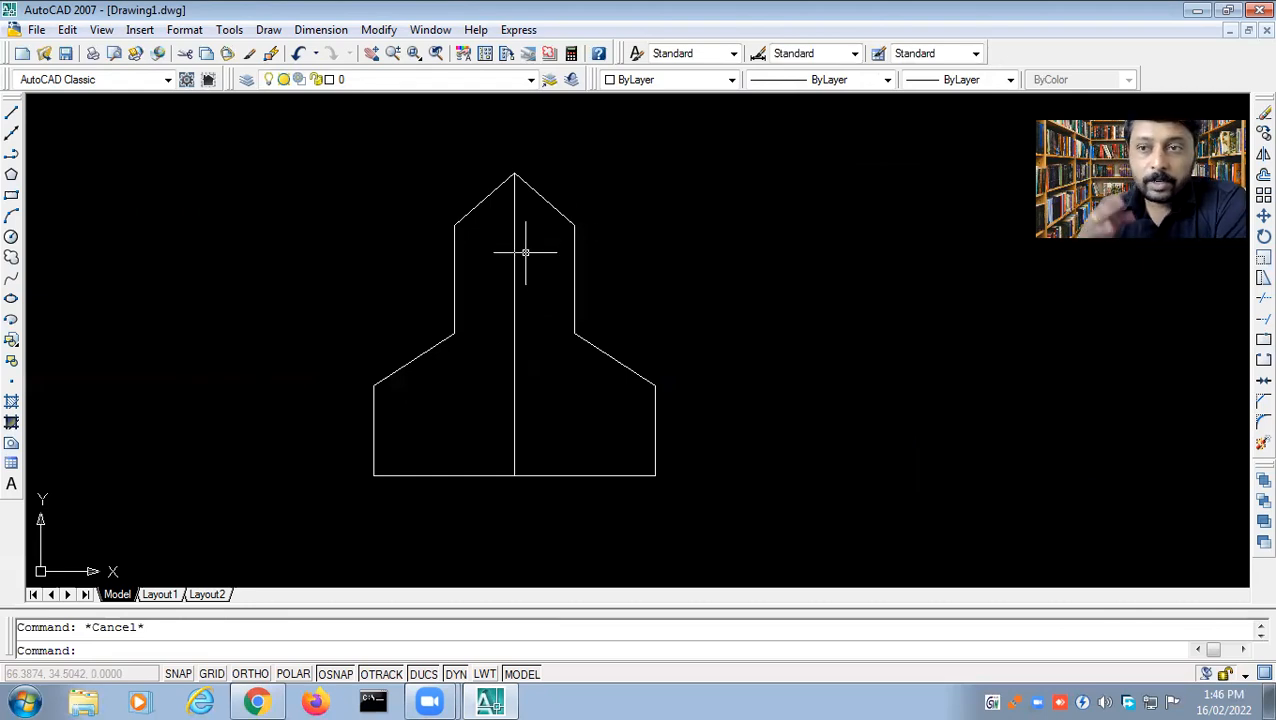
click(377, 30)
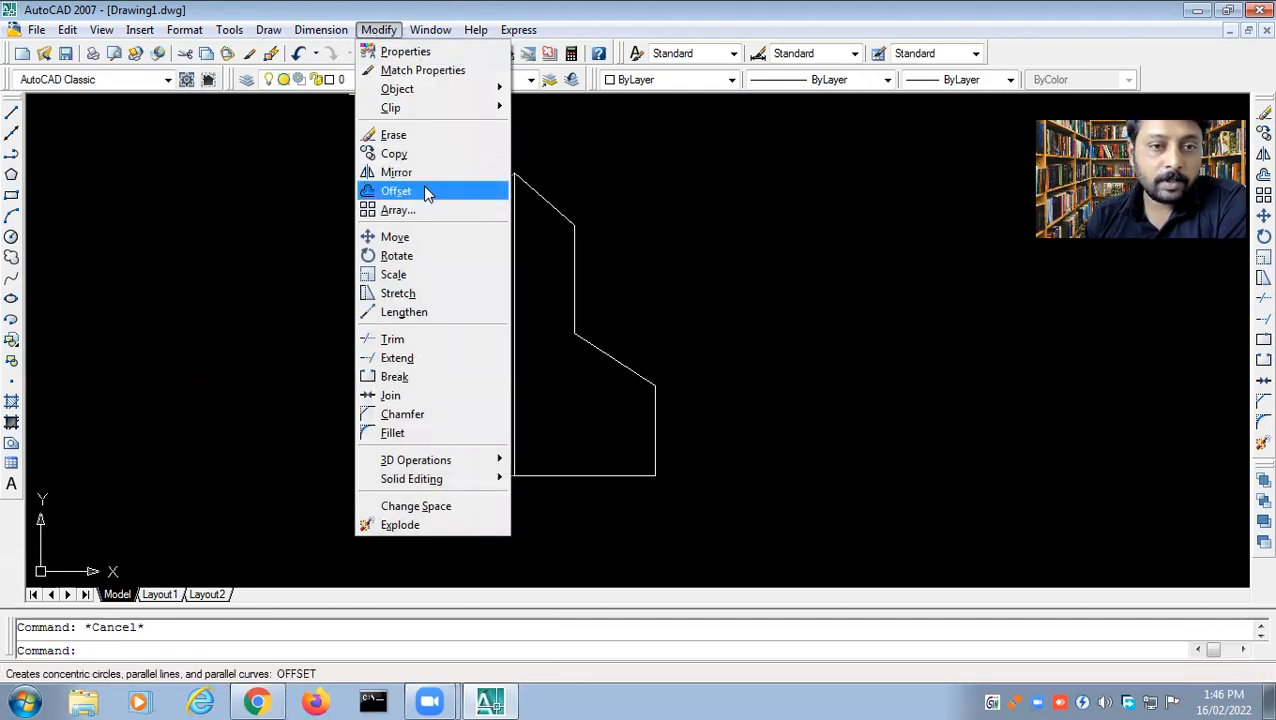
click(665, 207)
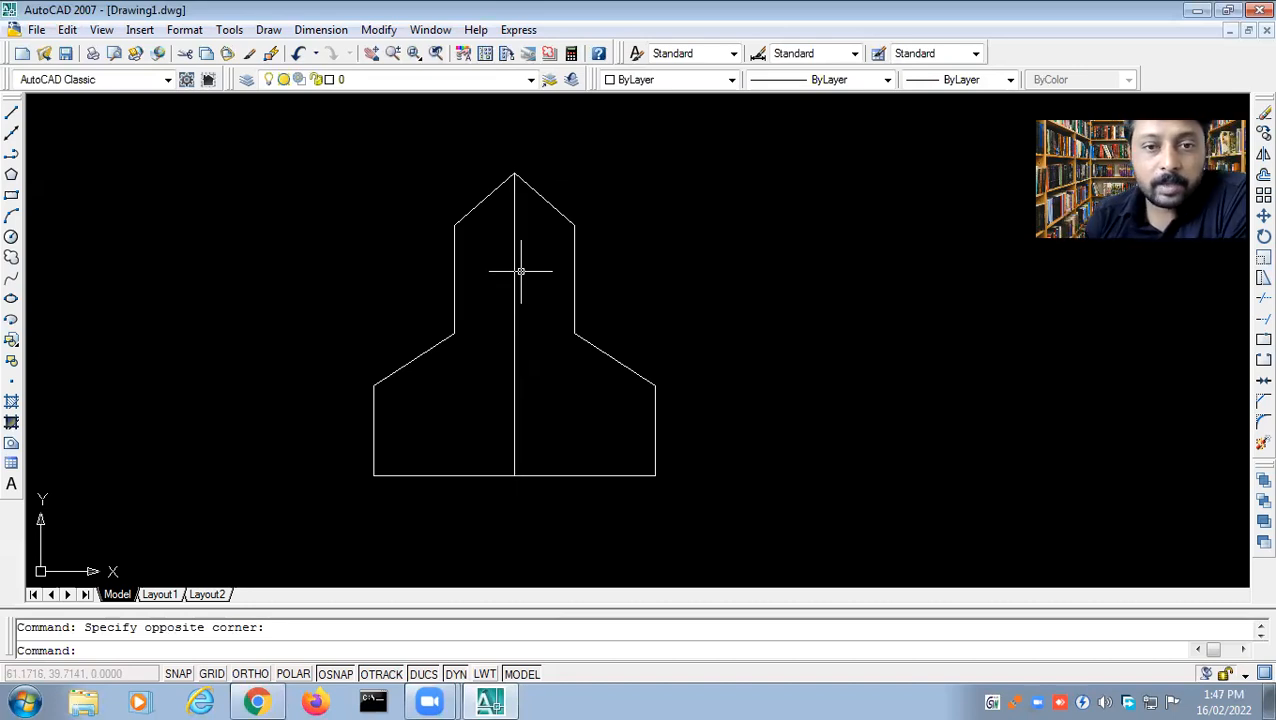
- Offset the central vertical line by 5 units, once to its right and once to its left
click(378, 30)
click(396, 190)
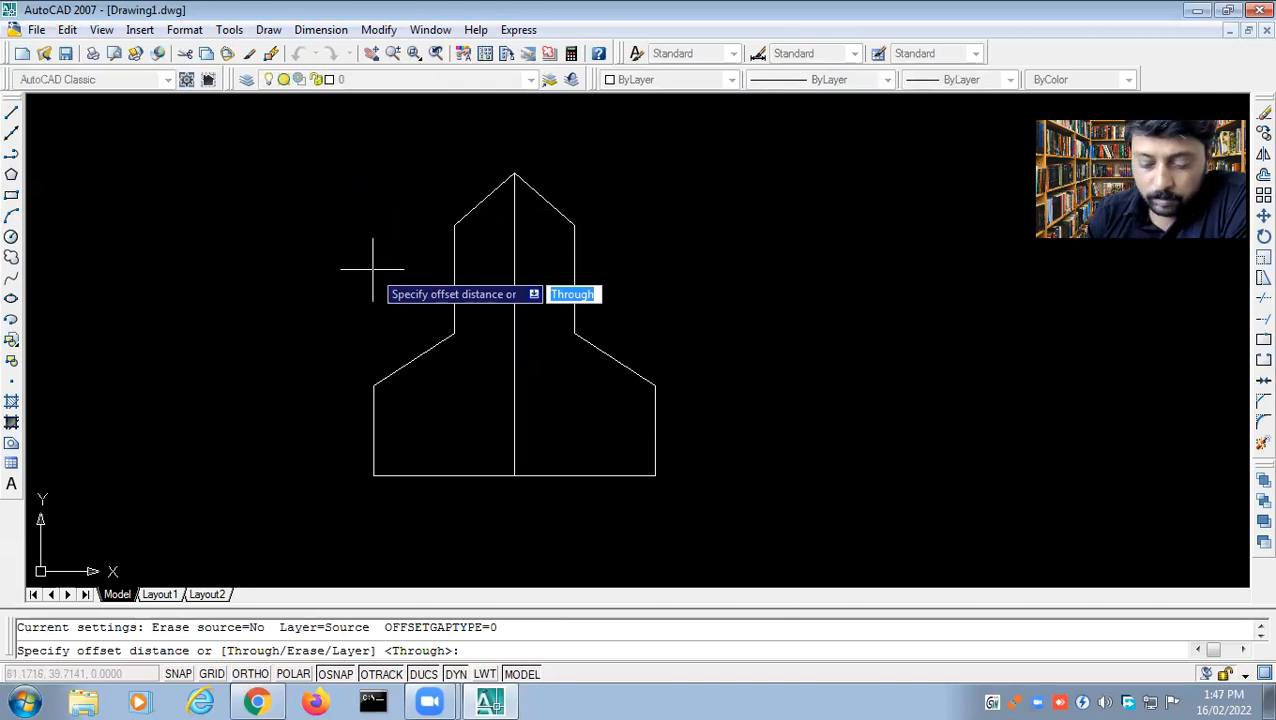
text(5)
key(Return)
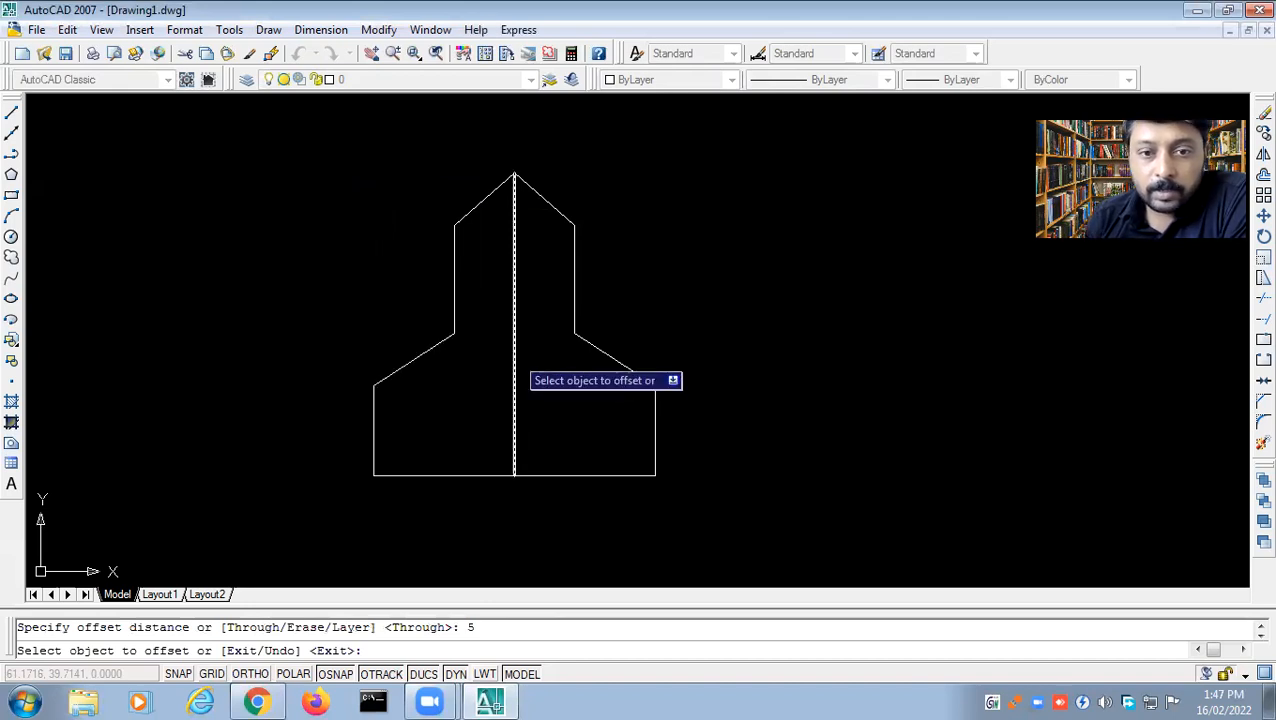
click(514, 354)
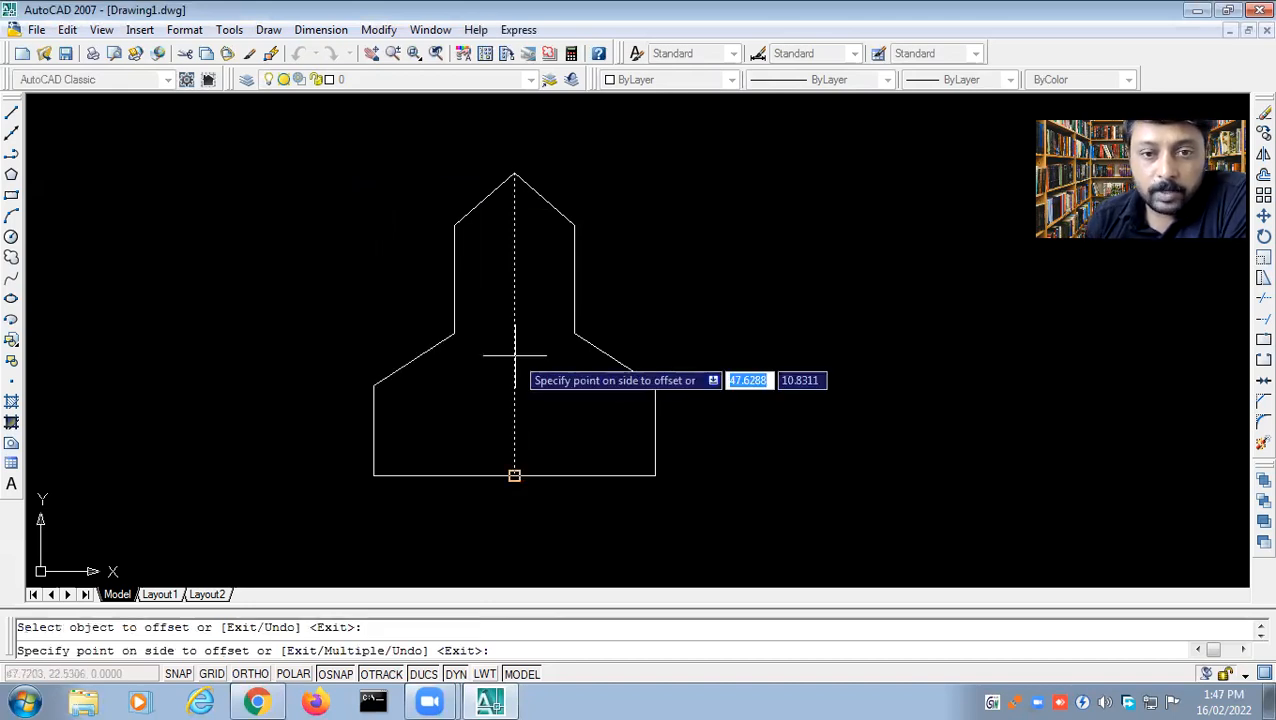
click(628, 341)
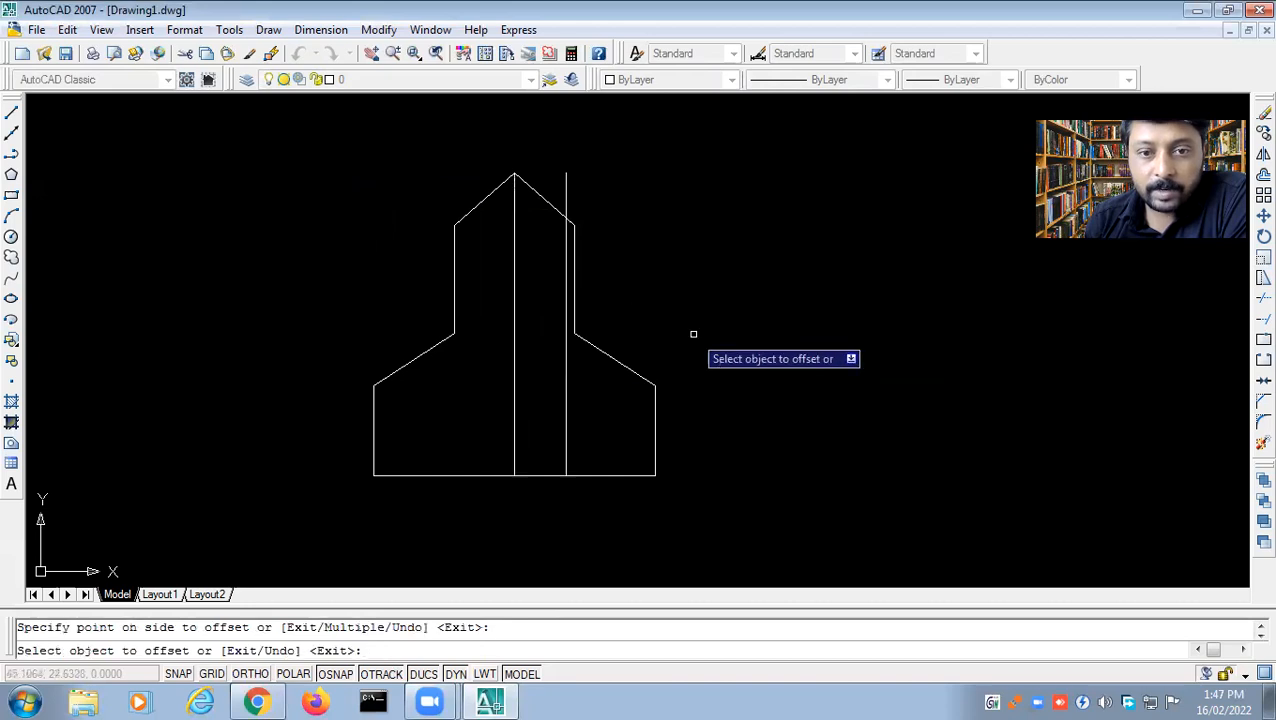
click(514, 354)
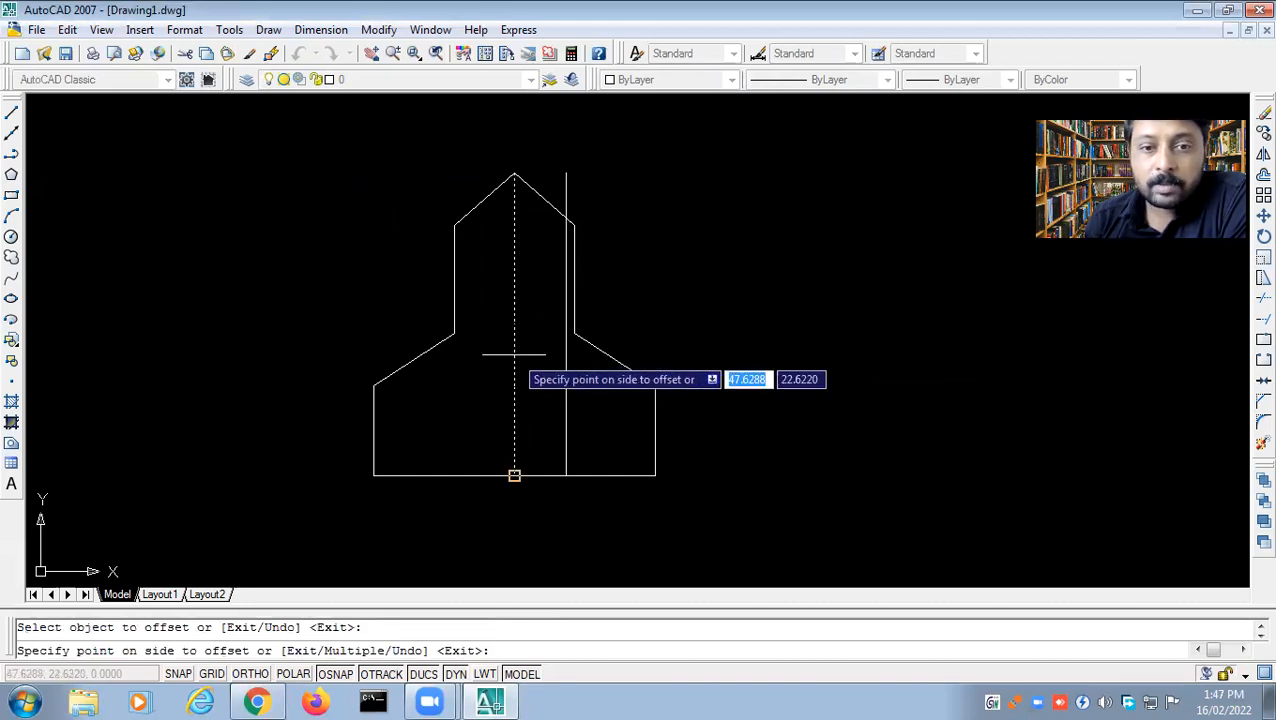
click(387, 343)
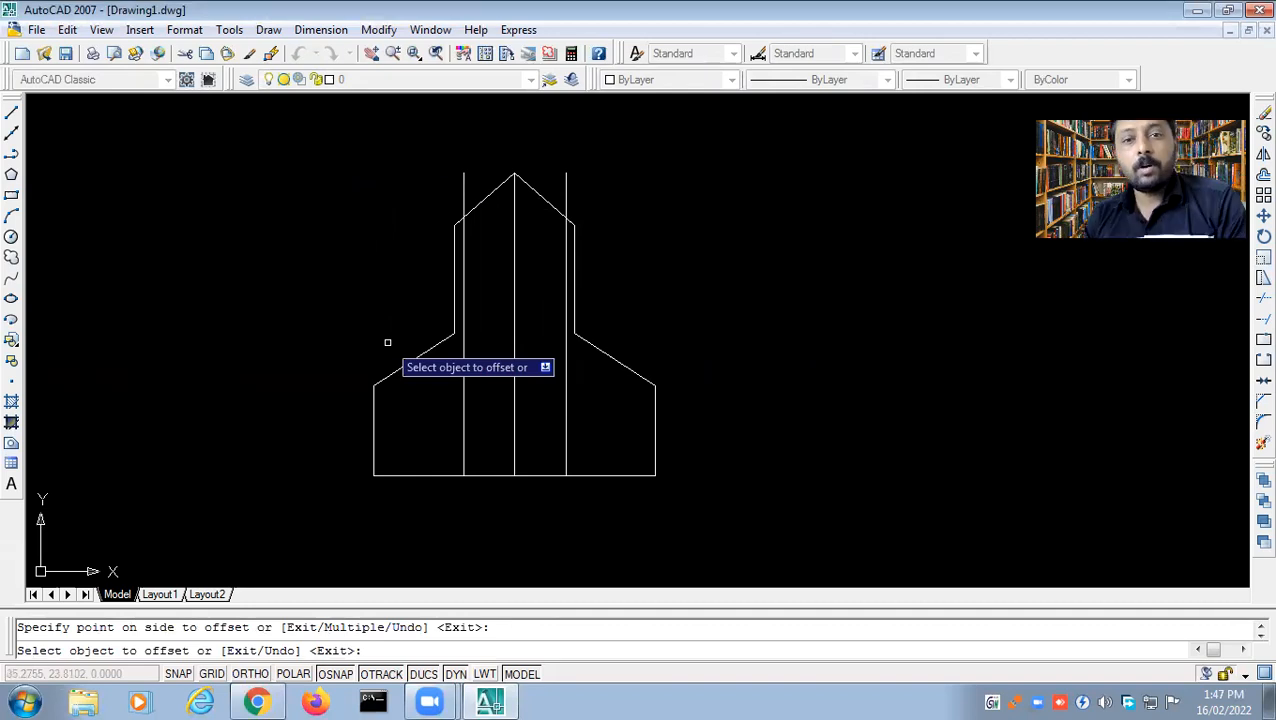
key(Escape)
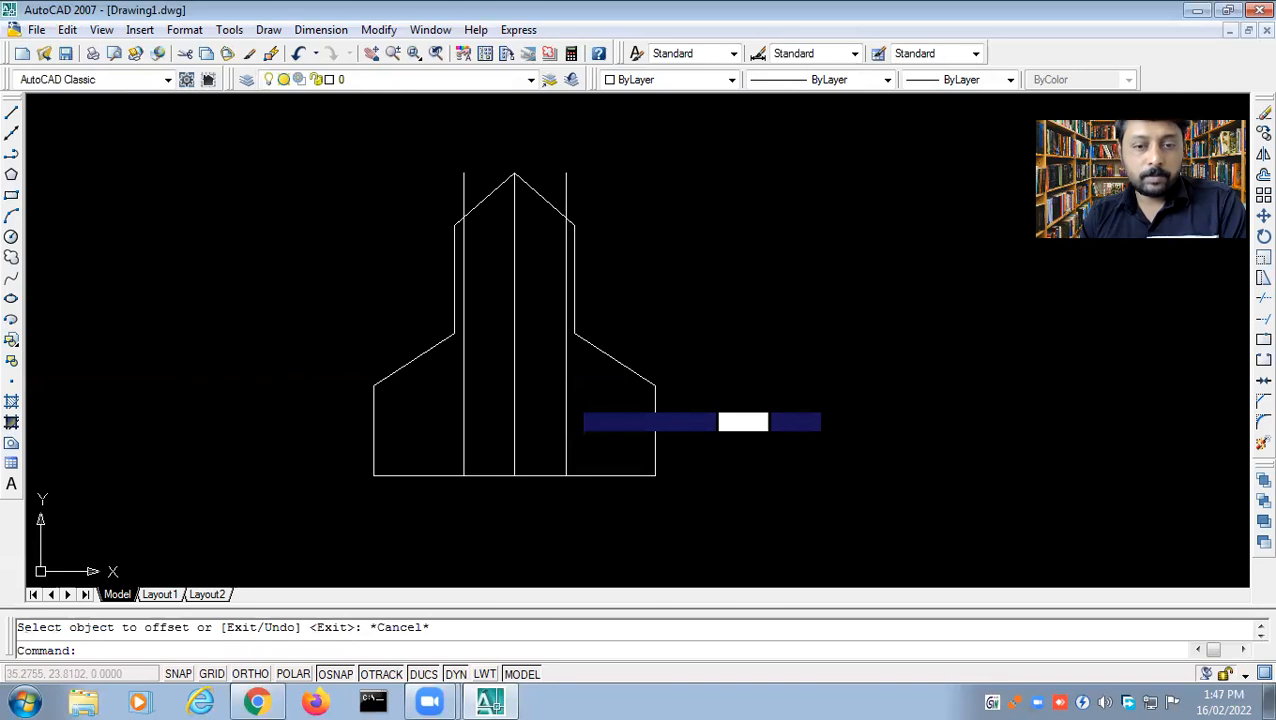
- Erase the two offset lines on either side of the central vertical line
click(576, 408)
click(561, 421)
key(Delete)
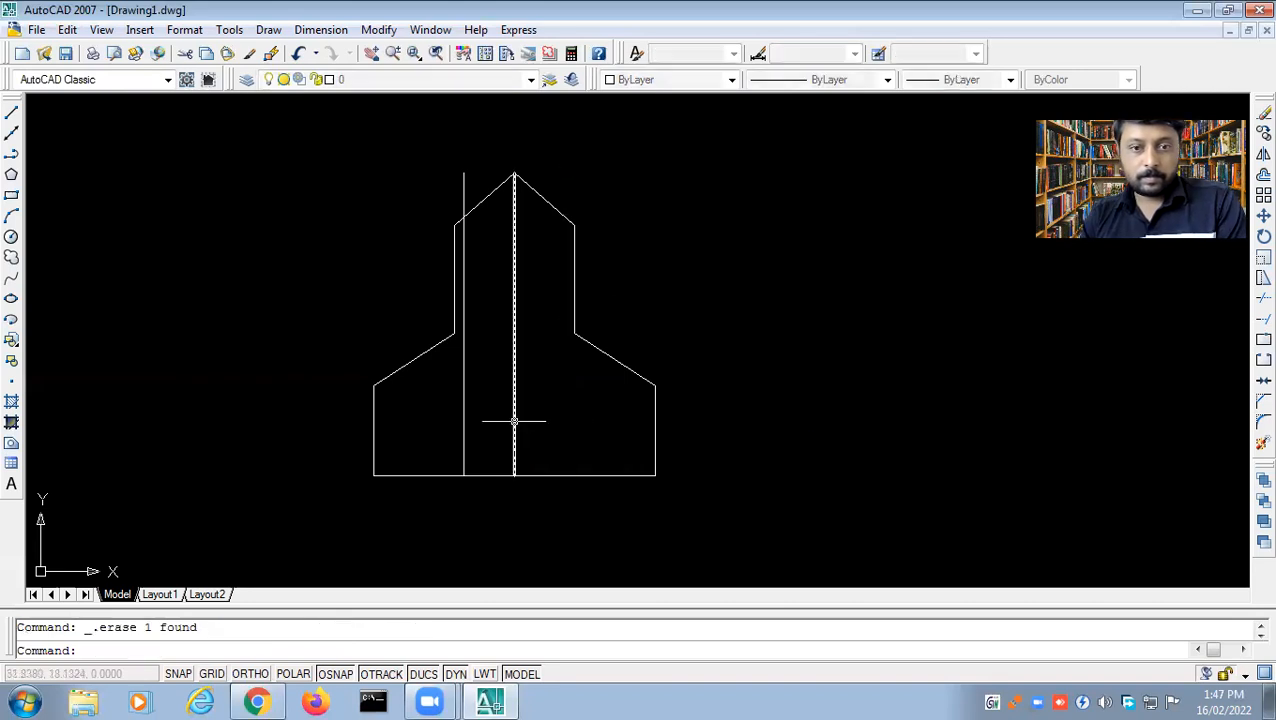
click(463, 421)
key(Delete)
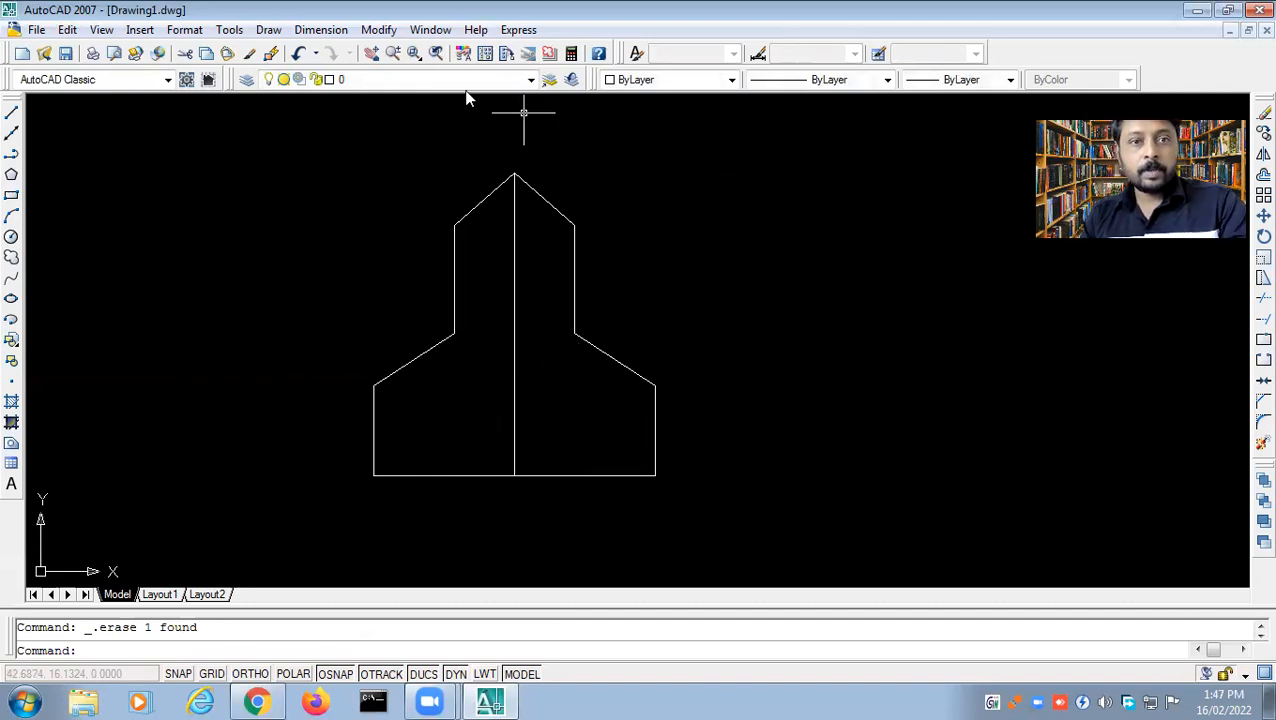
- Erase the whole mirrored figure, including its central line, to empty the drawing
click(378, 30)
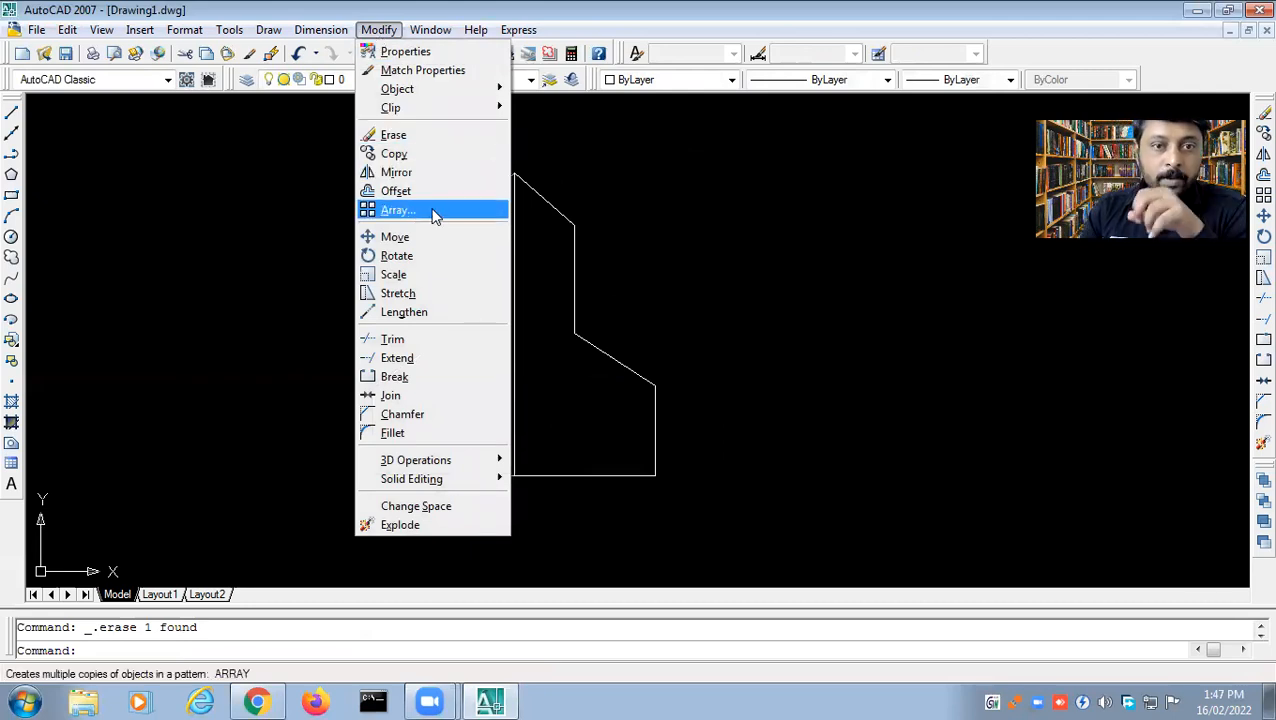
key(Escape)
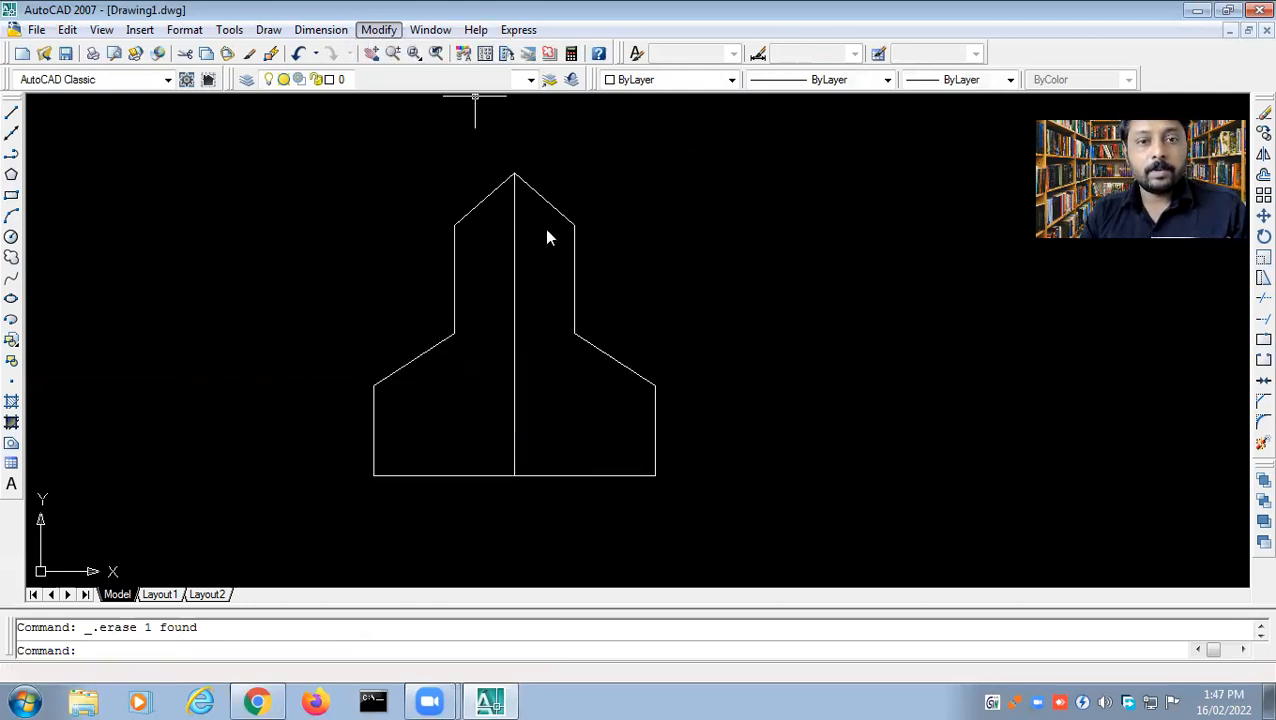
click(337, 161)
click(281, 163)
click(779, 495)
click(283, 163)
key(Delete)
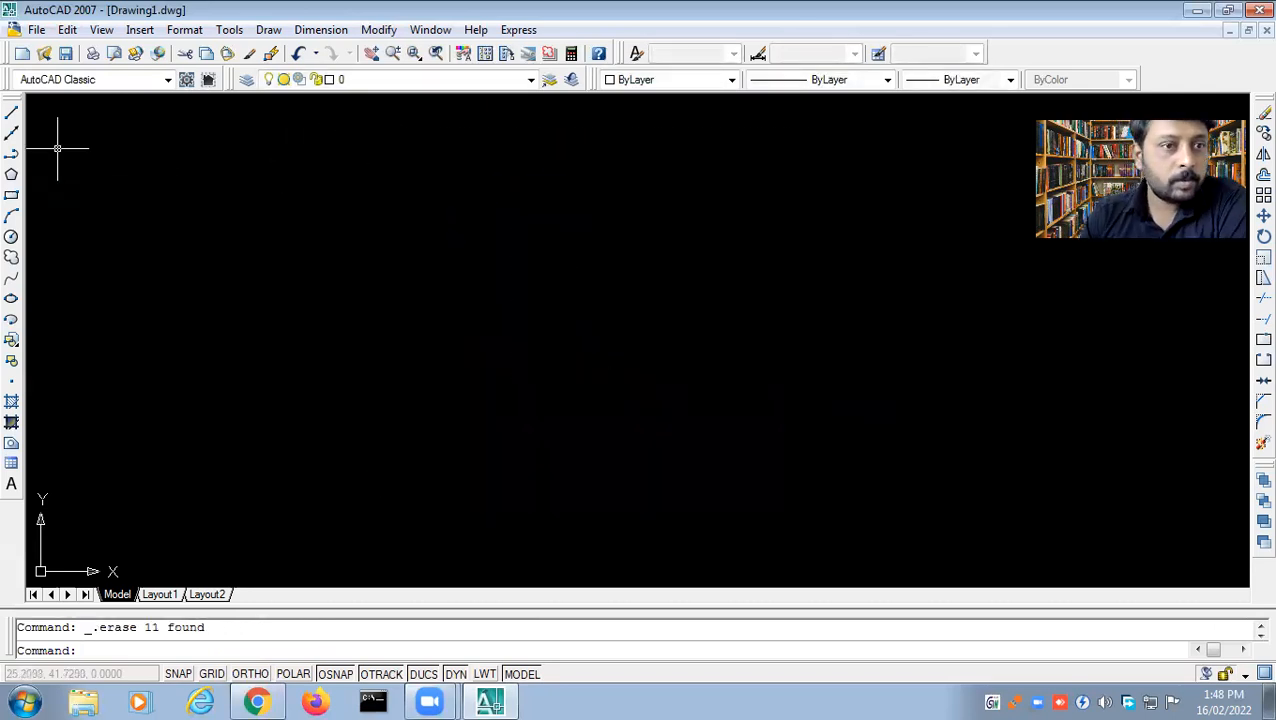
- Draw a large circle in the left half of the empty drawing area
click(11, 236)
click(308, 350)
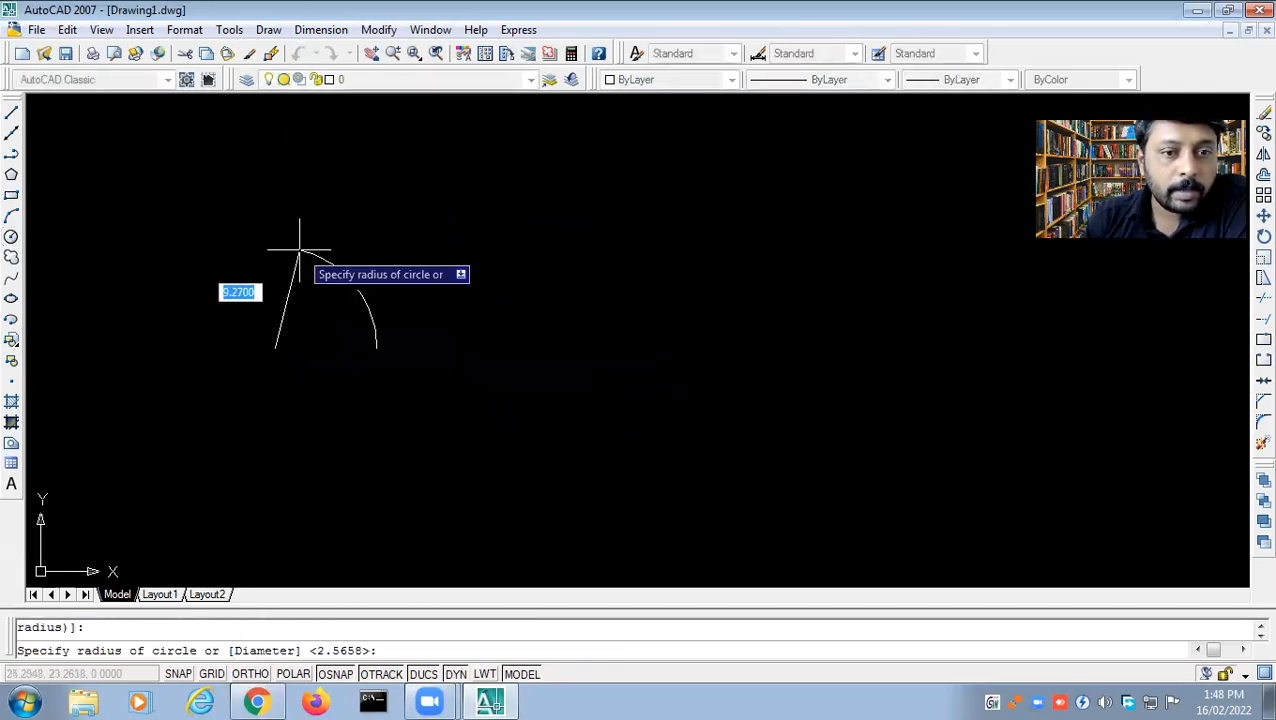
click(394, 188)
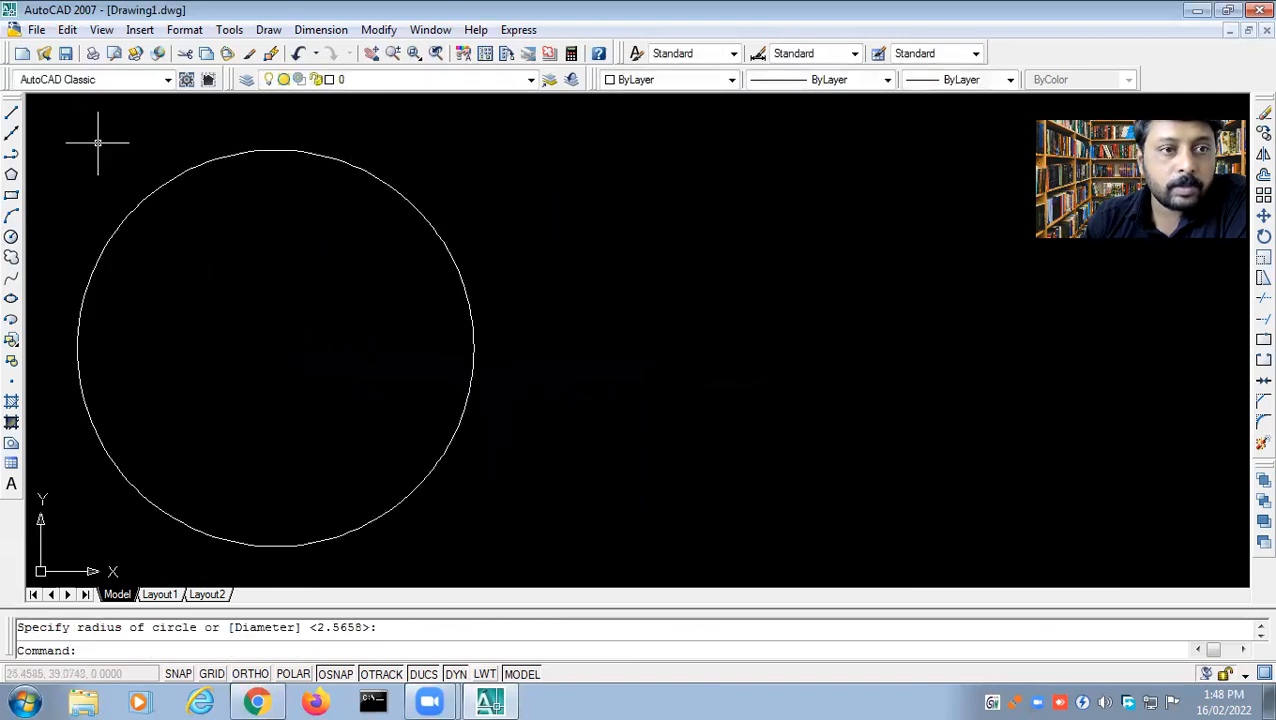
- Draw a large, nearly square rectangle to the right of the large circle, with about the circle's height
click(11, 195)
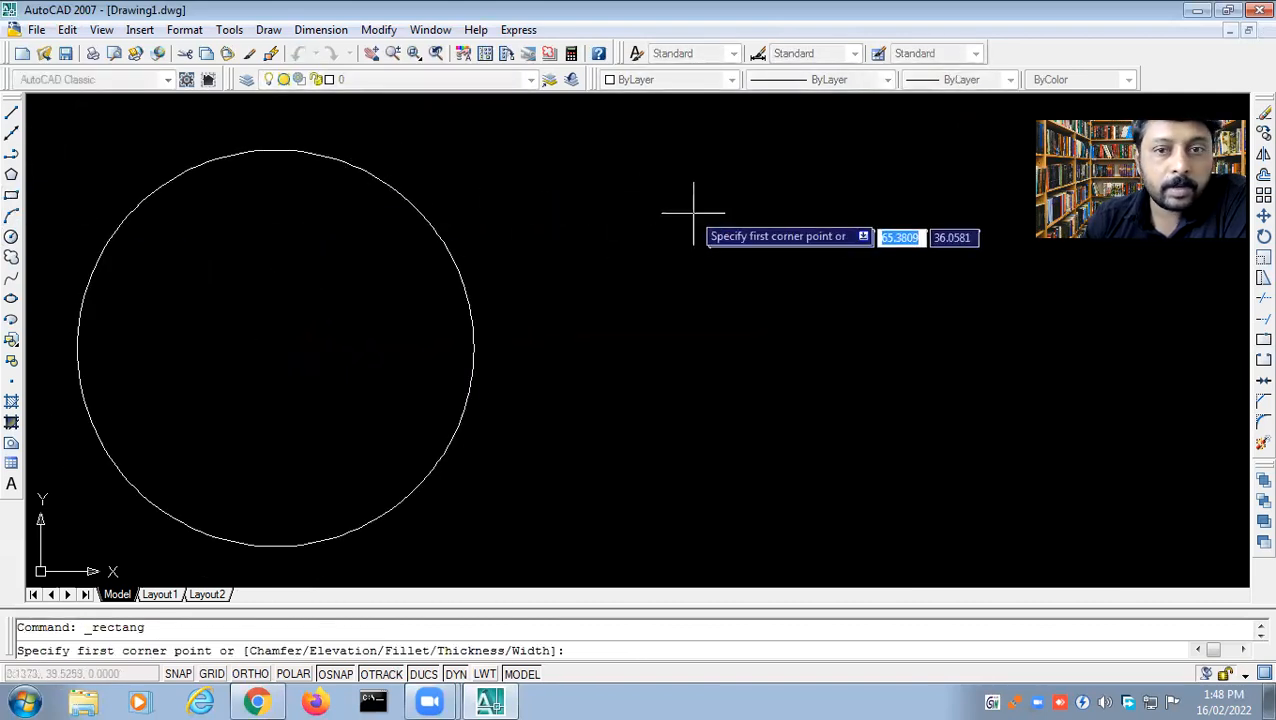
click(620, 151)
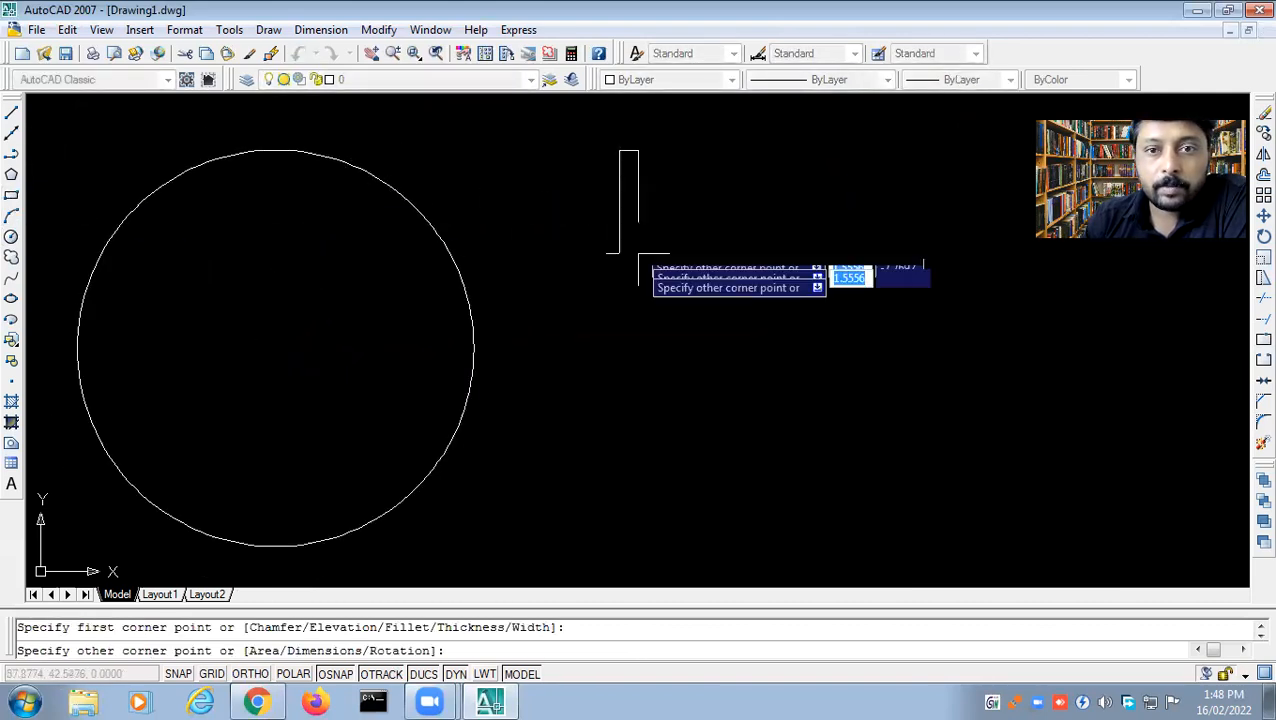
click(980, 508)
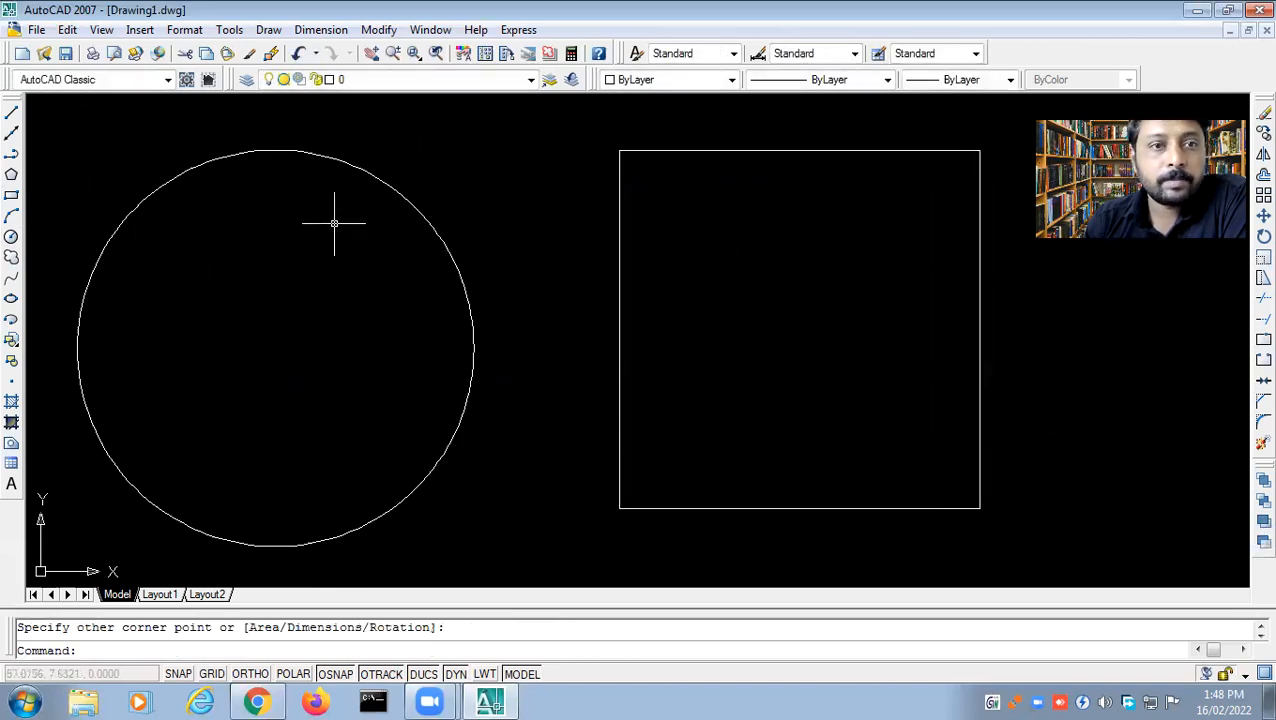
- Draw a small circle with a radius of about 2.46 units inside the large circle, just below its top
click(11, 236)
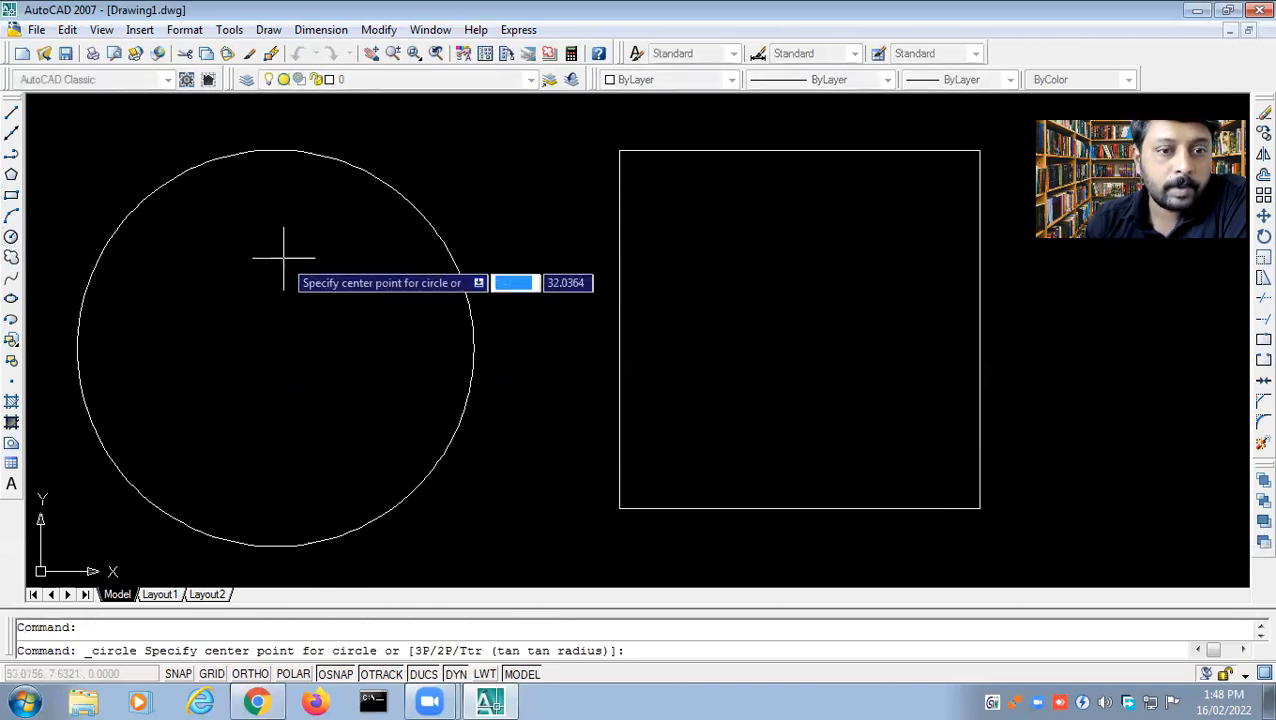
click(273, 200)
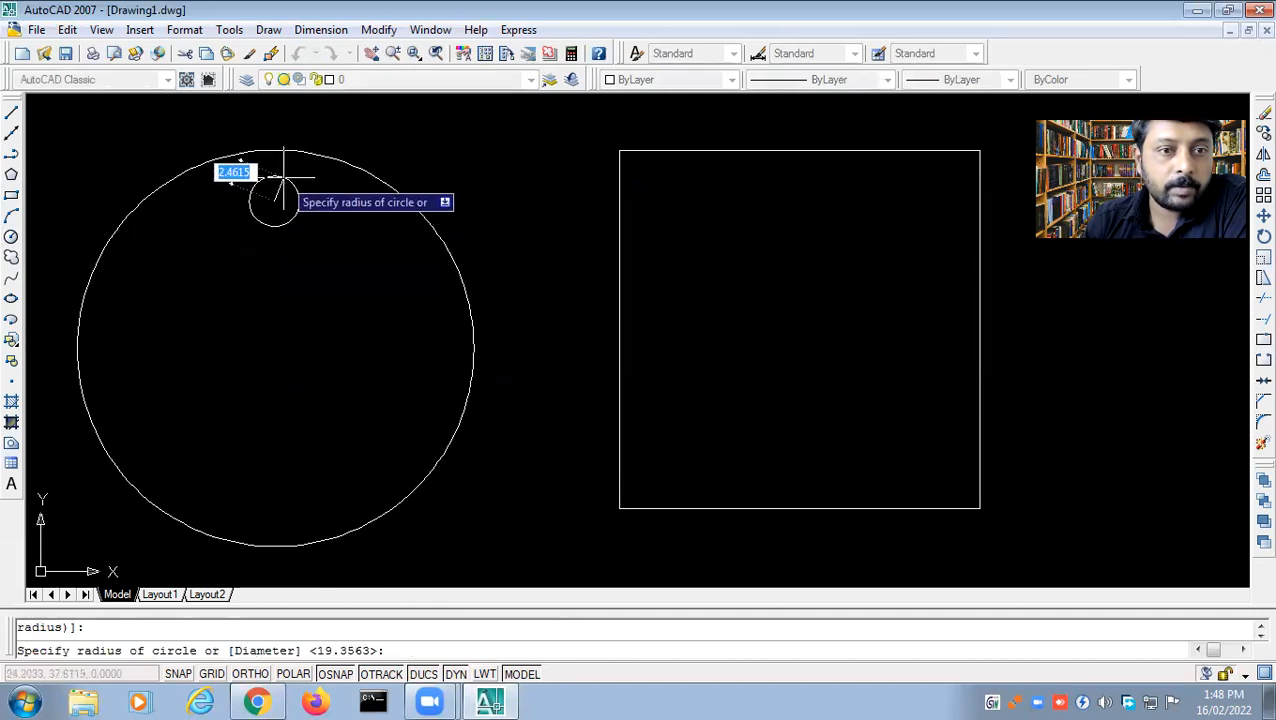
click(283, 177)
- Draw a small rectangle inside the large rectangle, centred just below its upper edge
click(11, 195)
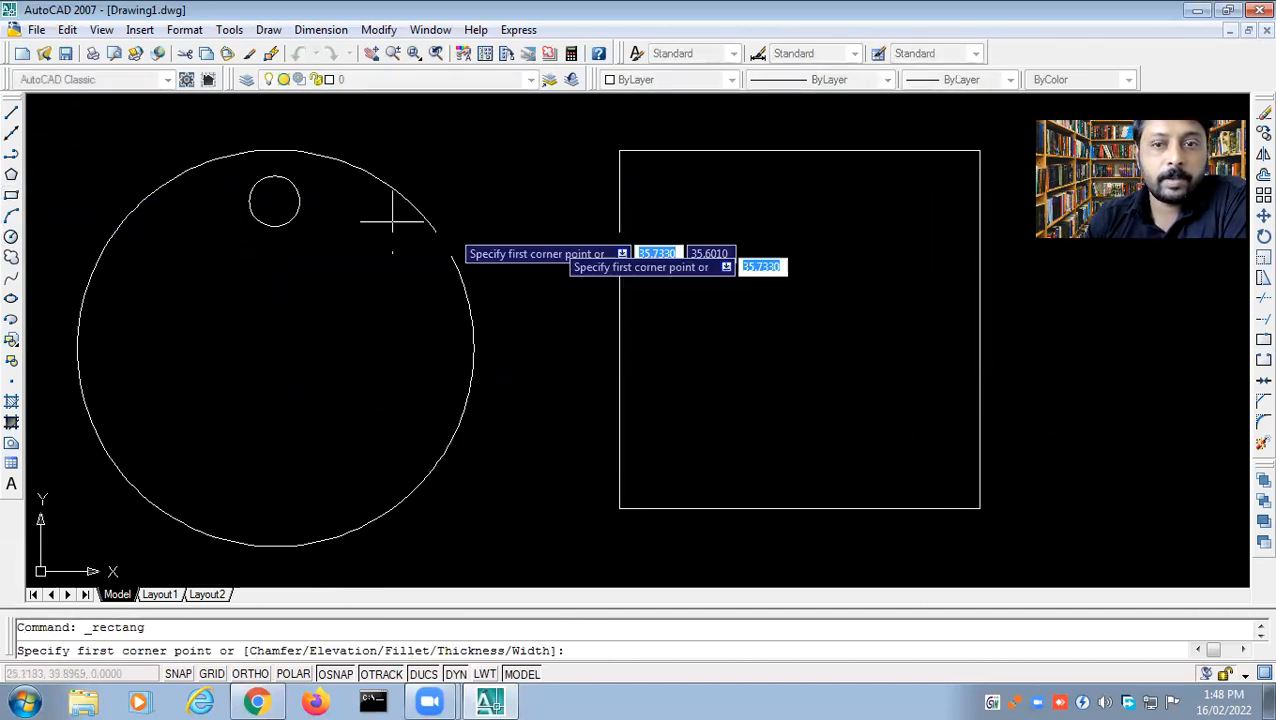
click(787, 175)
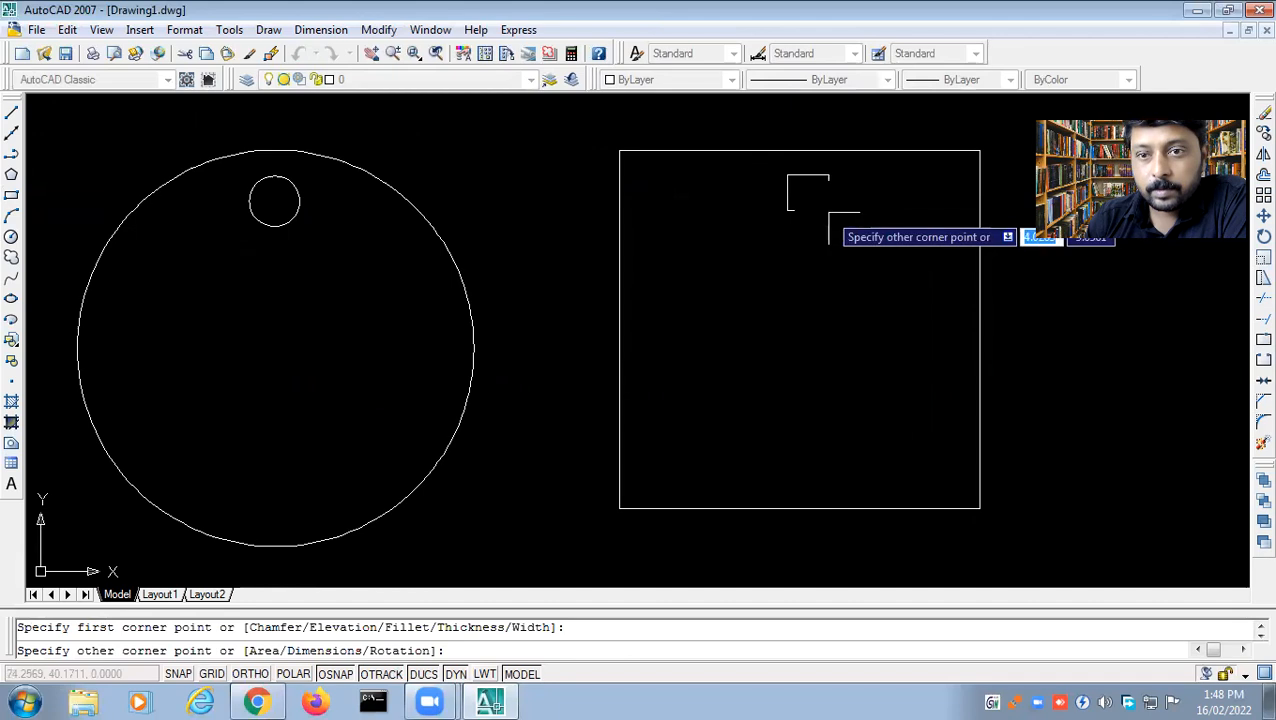
click(830, 212)
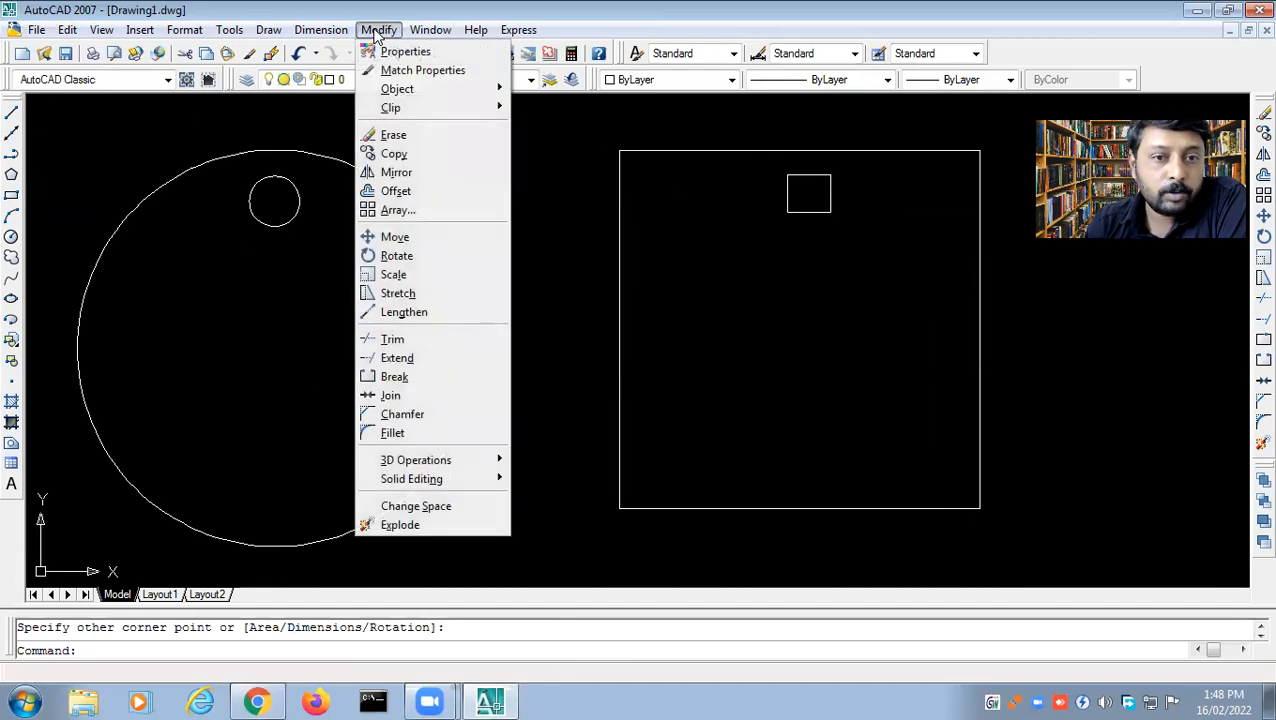
- Start a polar array and pick the large circle's centre as the array's center point
click(392, 210)
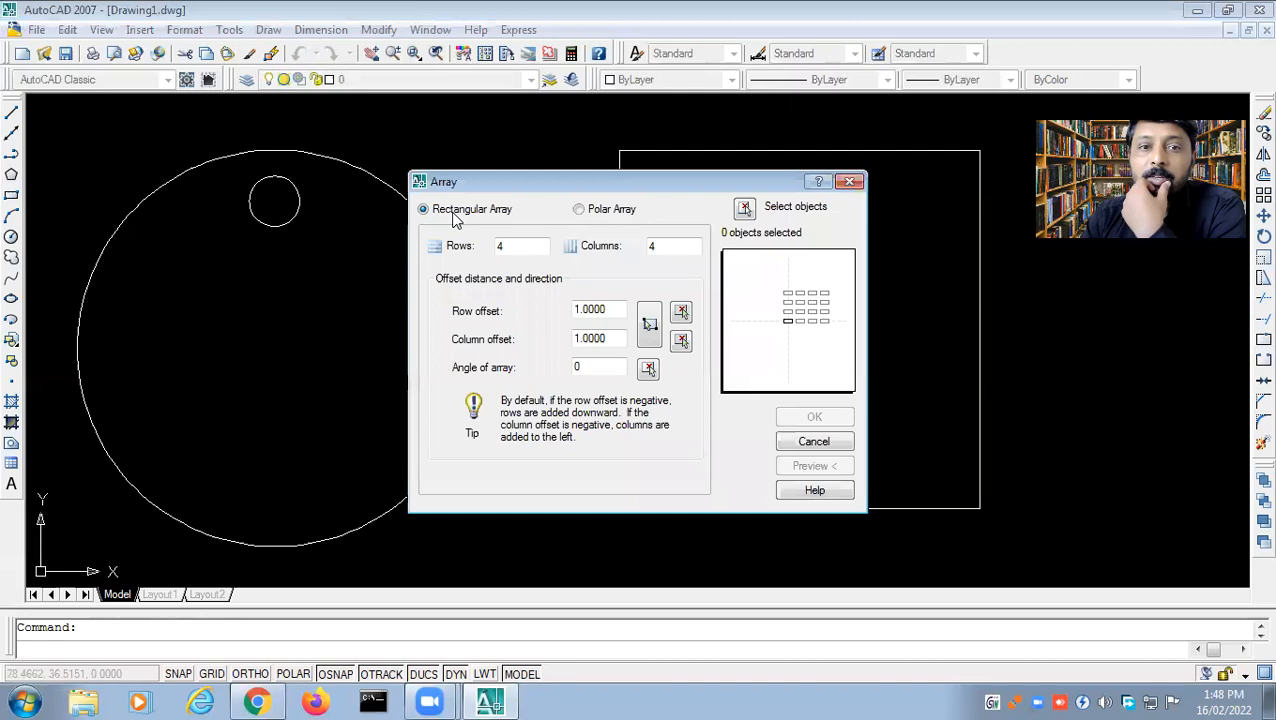
click(579, 211)
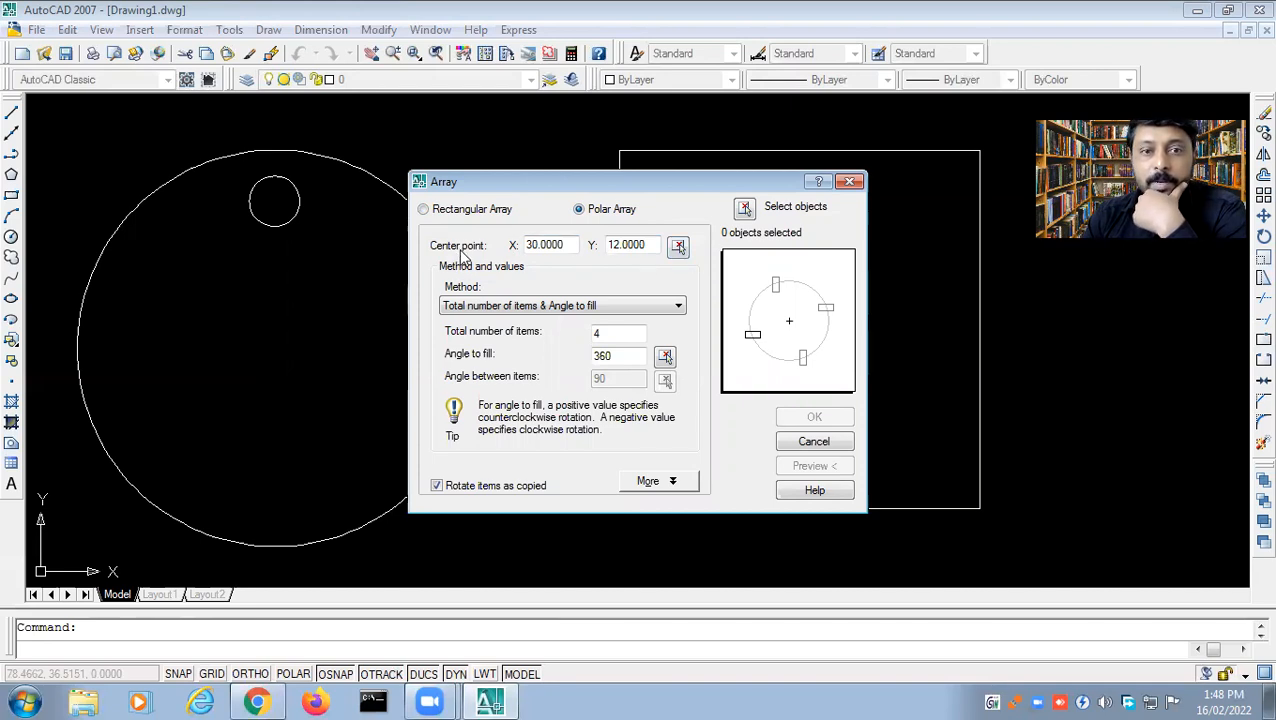
click(678, 246)
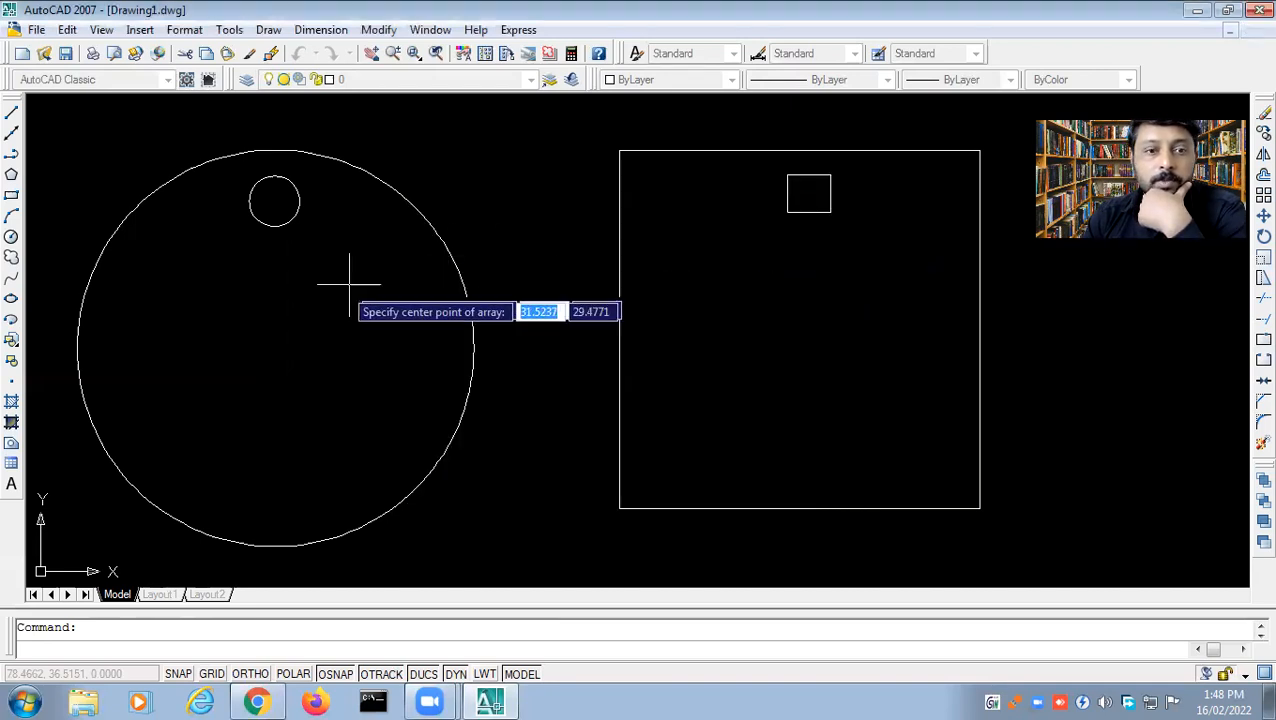
click(281, 347)
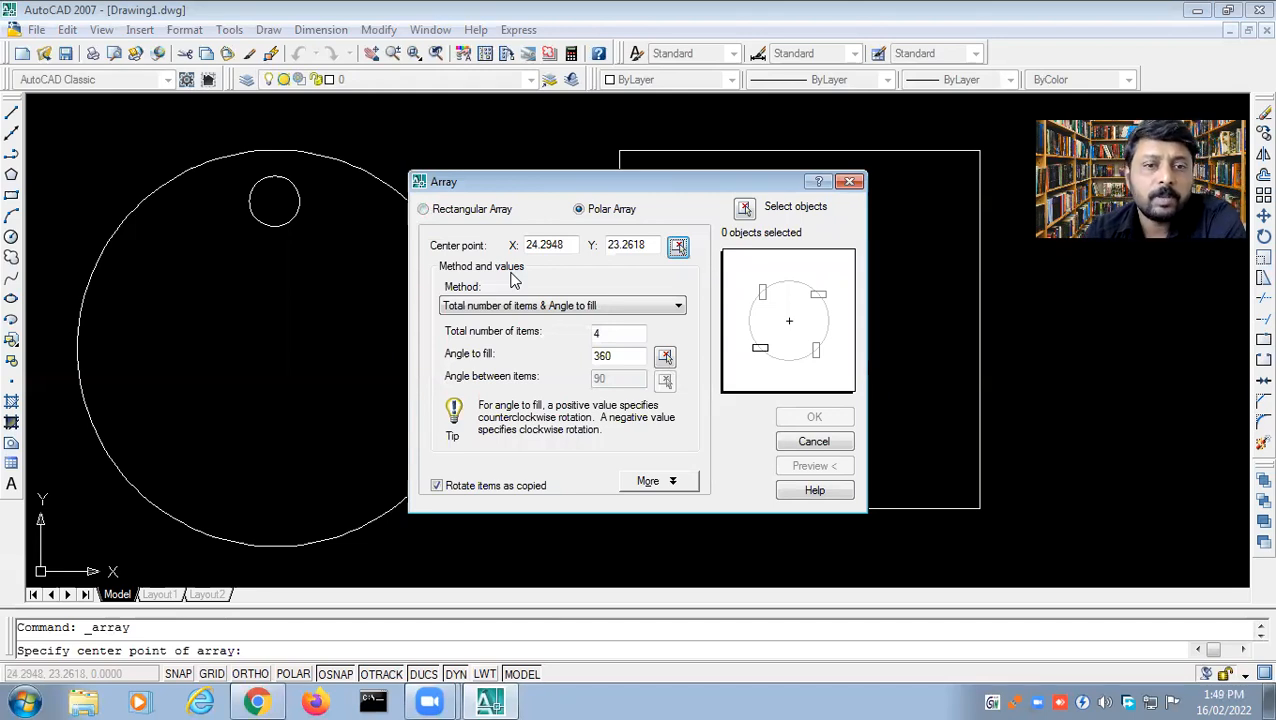
- Define the polar array by total number of items and angle to fill, with 12 items and without rotating items as copied
click(677, 306)
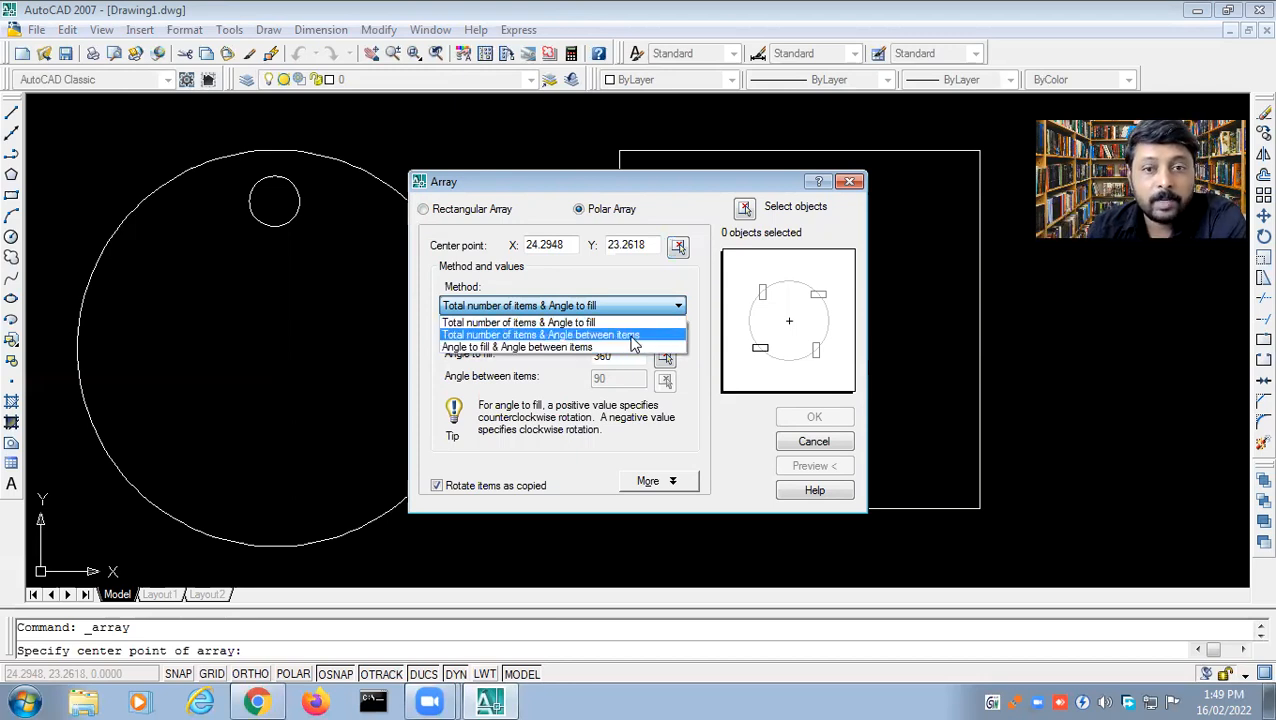
click(541, 323)
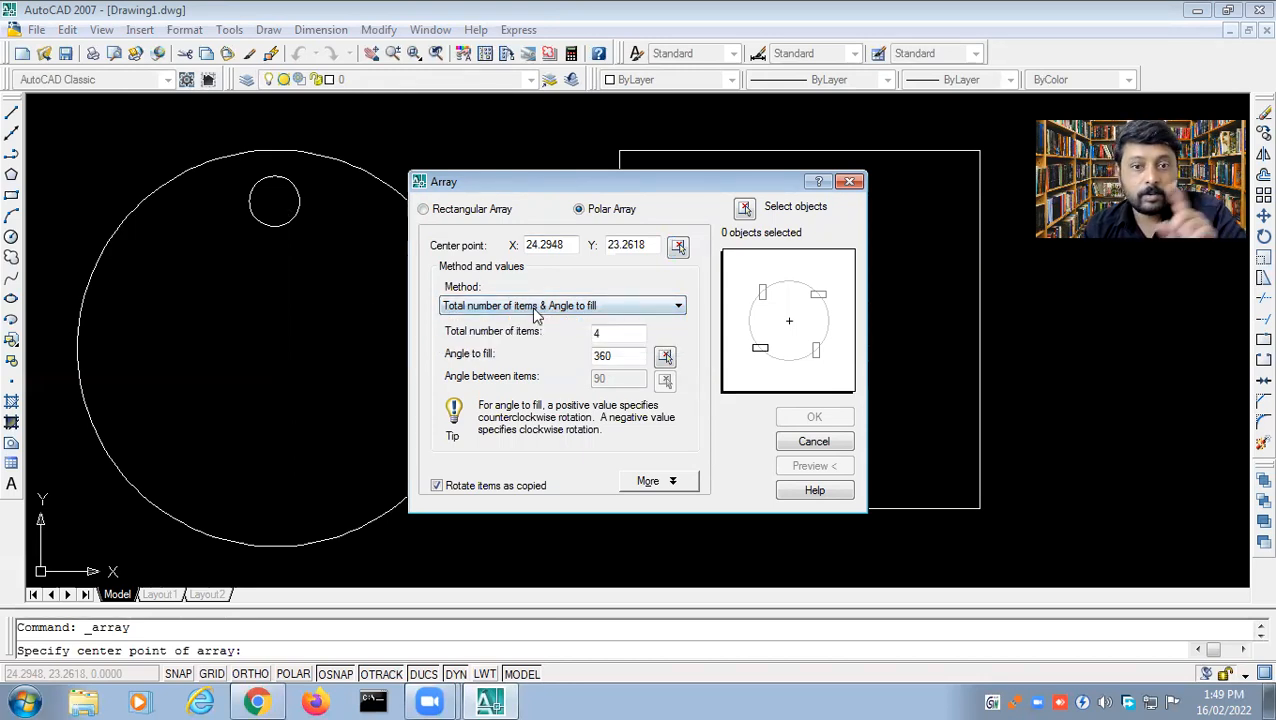
drag(617, 335, 587, 342)
text(12)
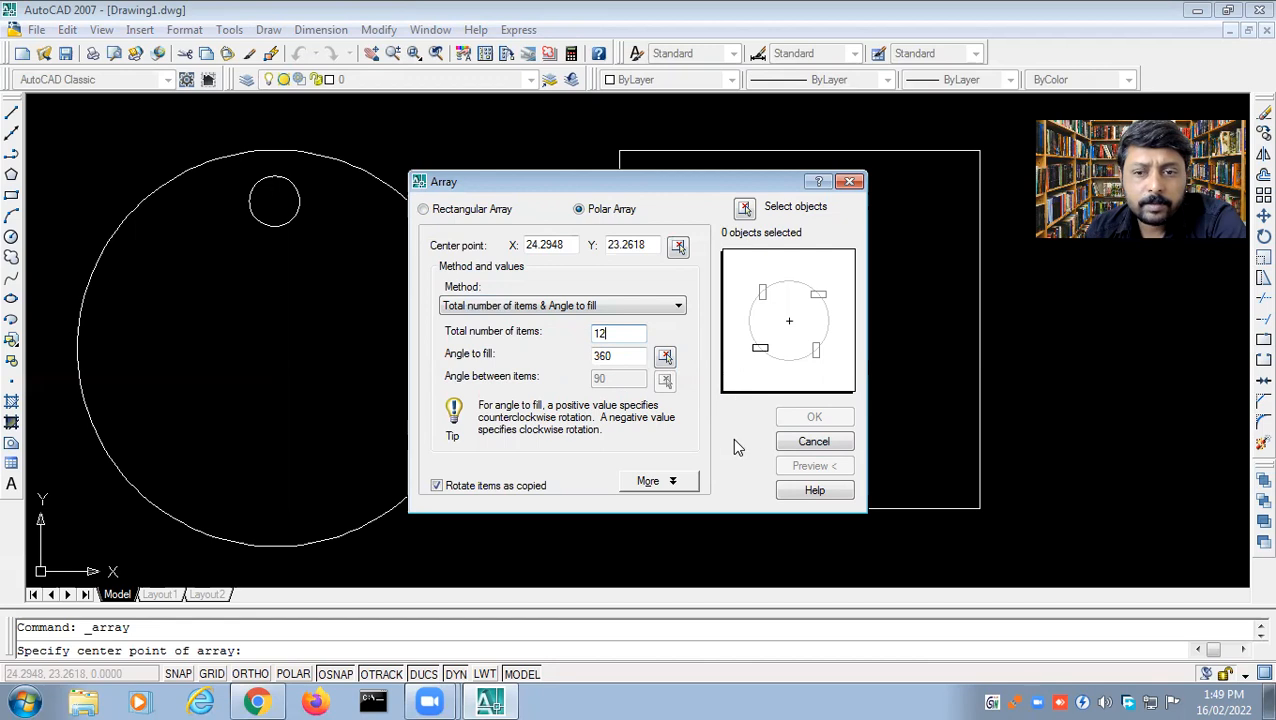
click(438, 486)
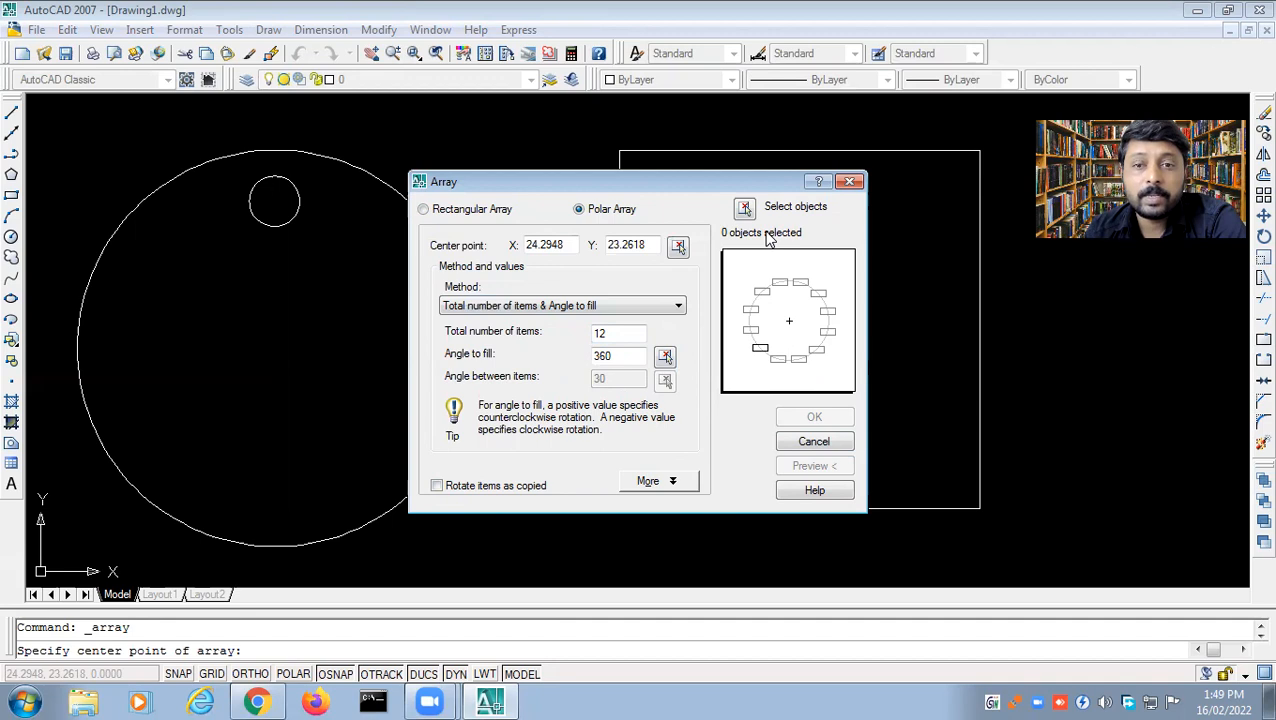
- Select the small circle as the object to array and preview the polar pattern
click(745, 209)
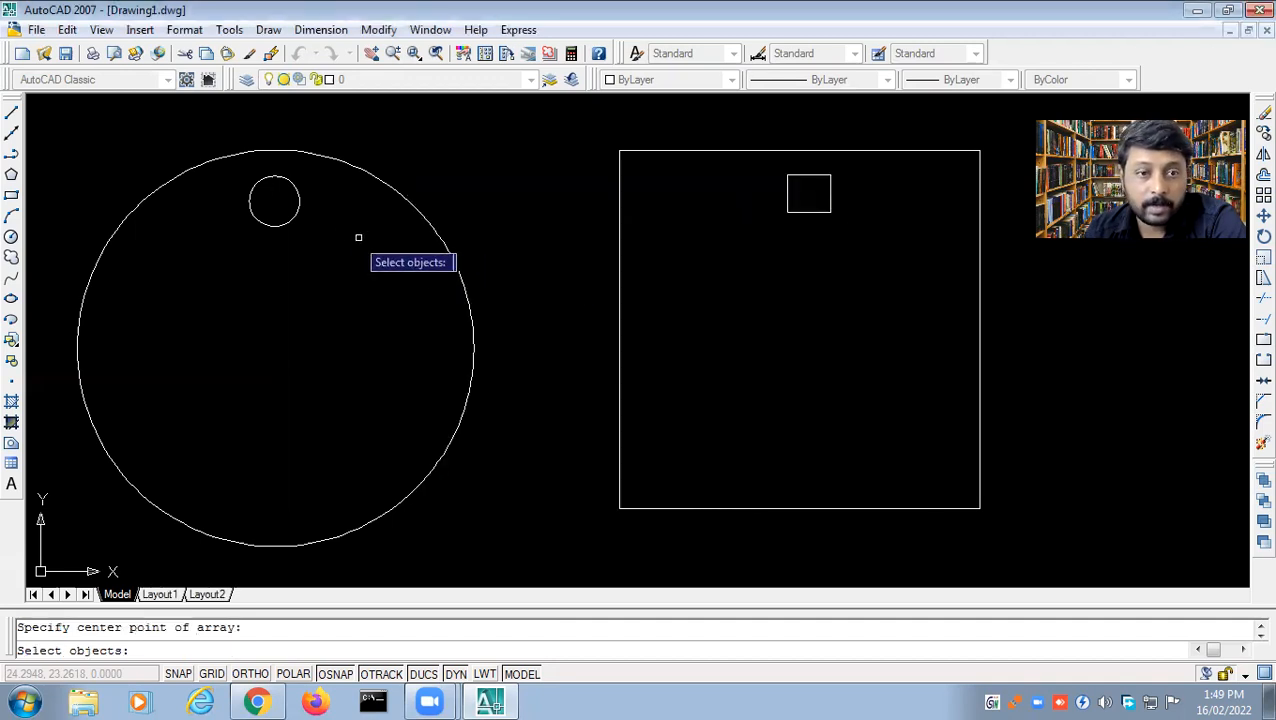
click(298, 209)
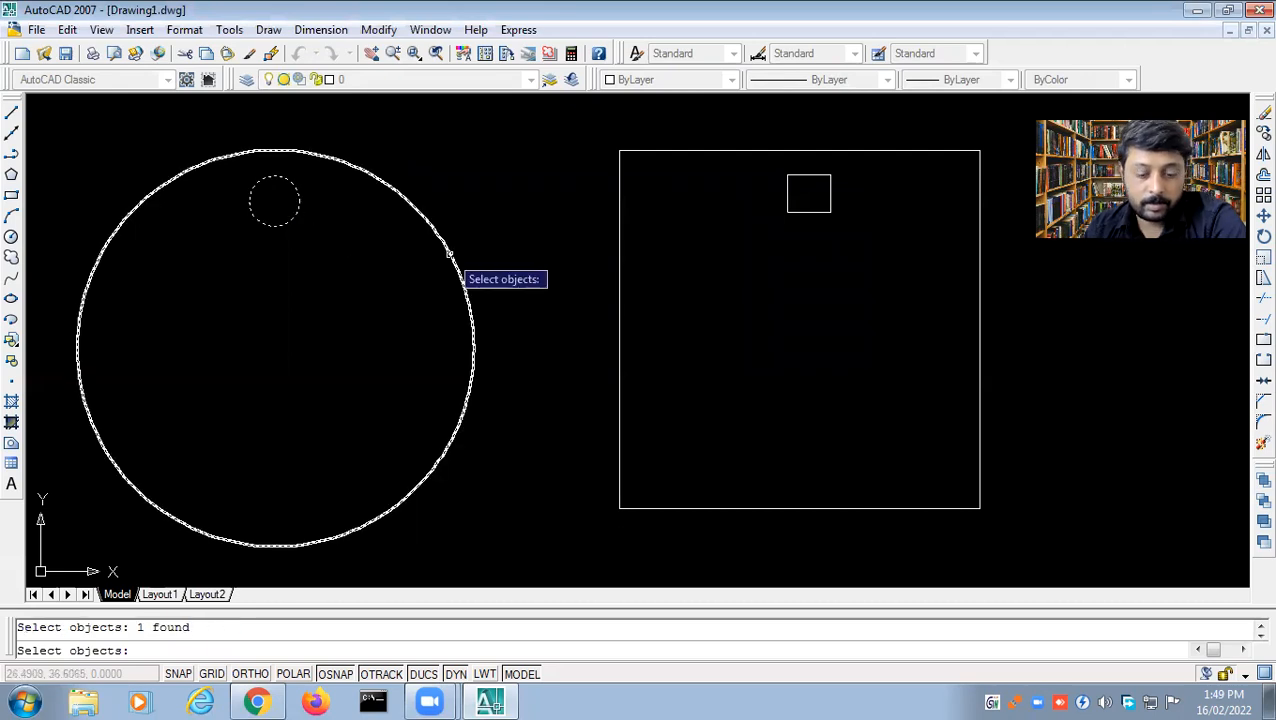
key(Return)
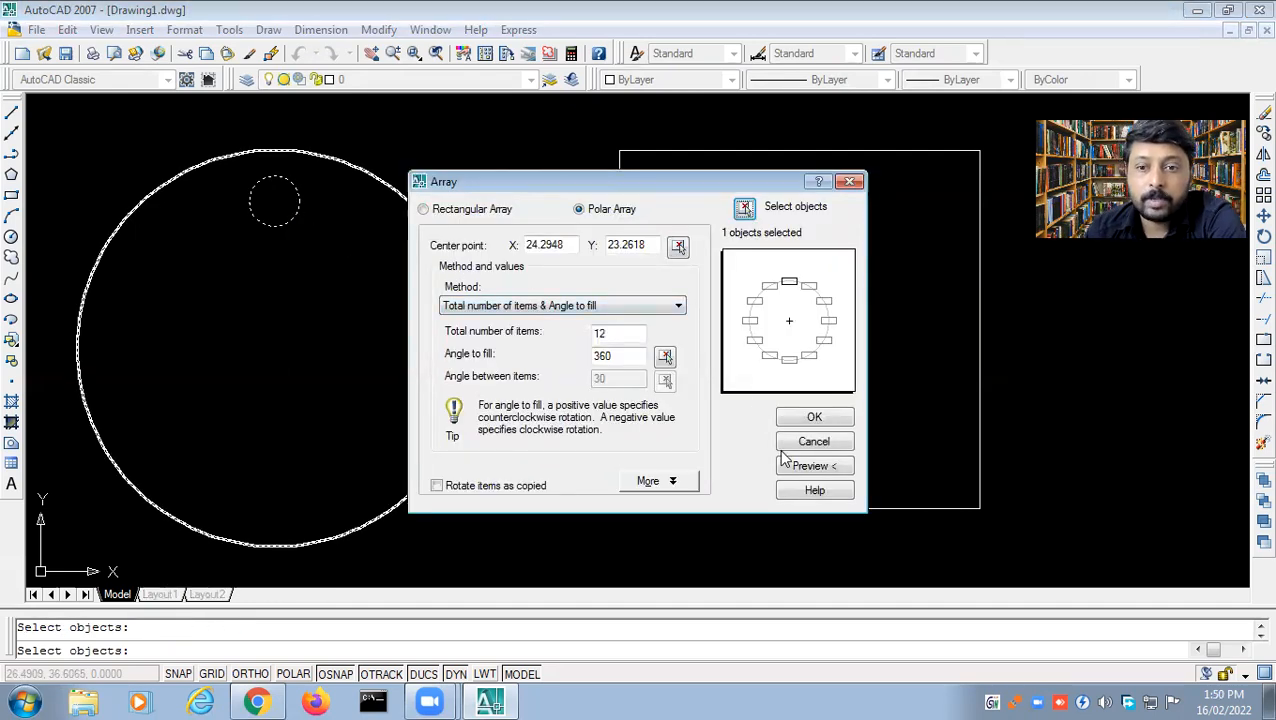
click(808, 467)
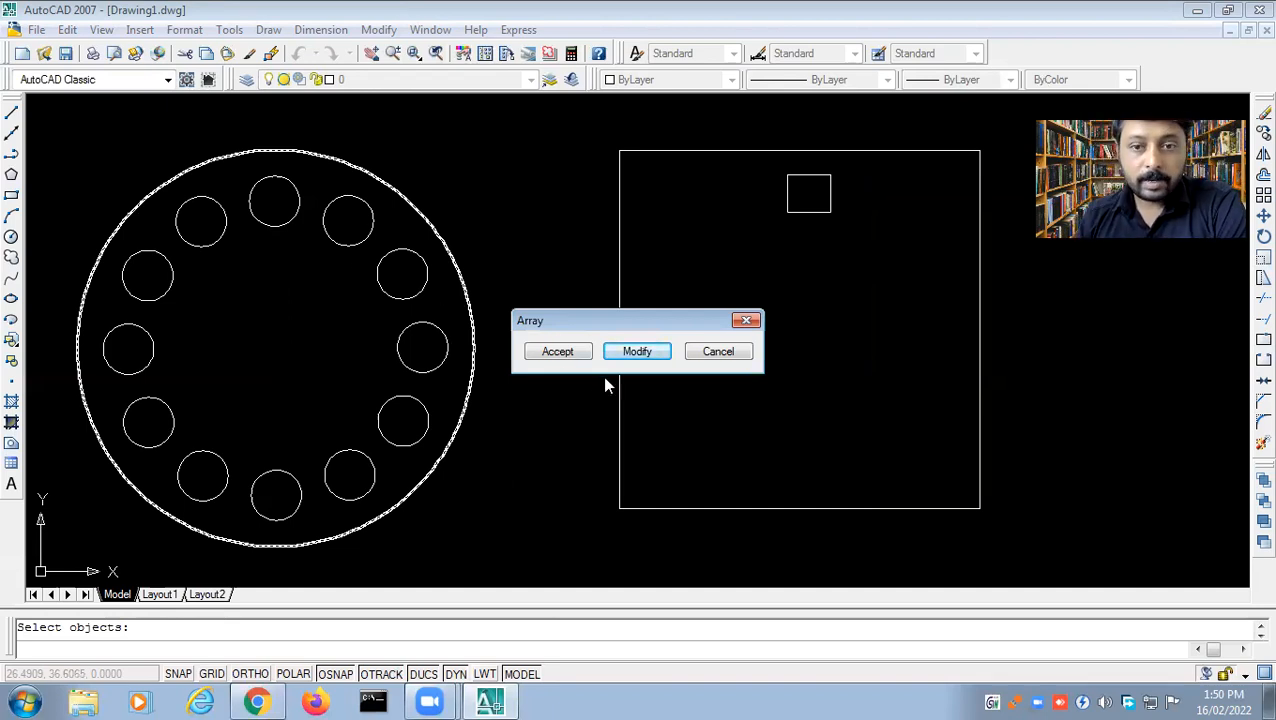
- Modify the polar array to 16 items and preview it
click(630, 354)
drag(614, 332, 591, 333)
text(1)
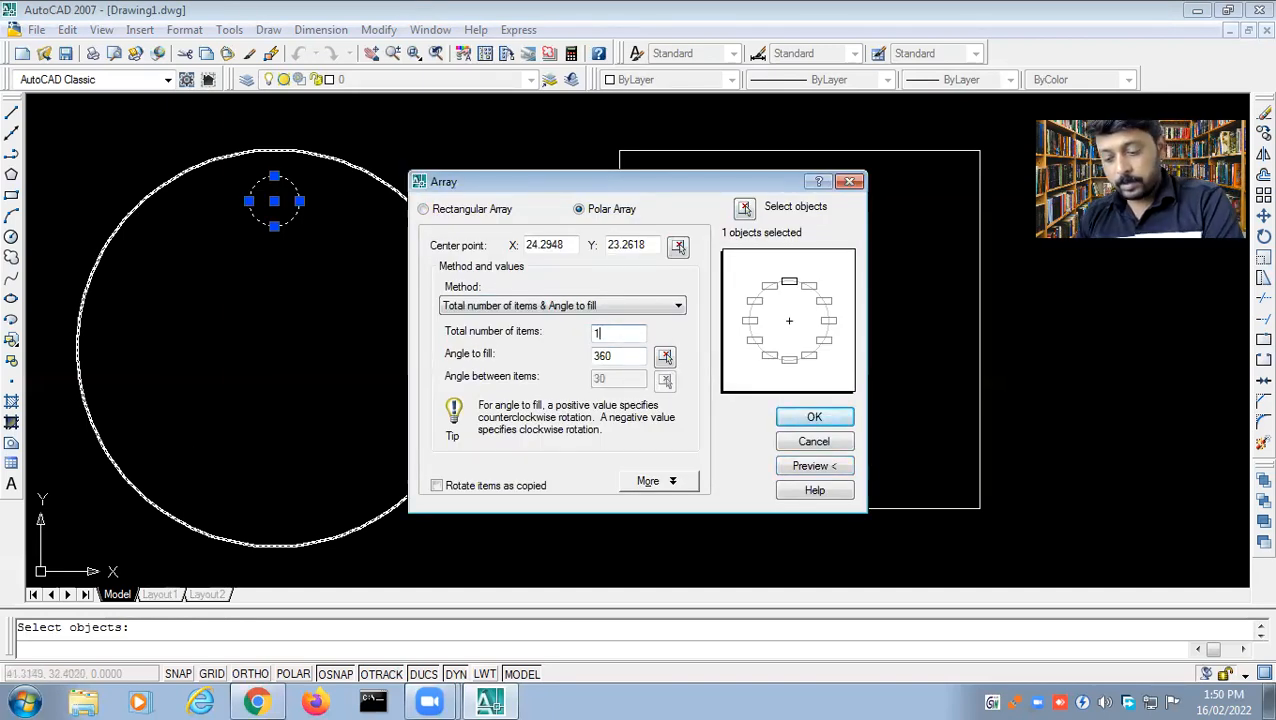
text(6)
click(814, 465)
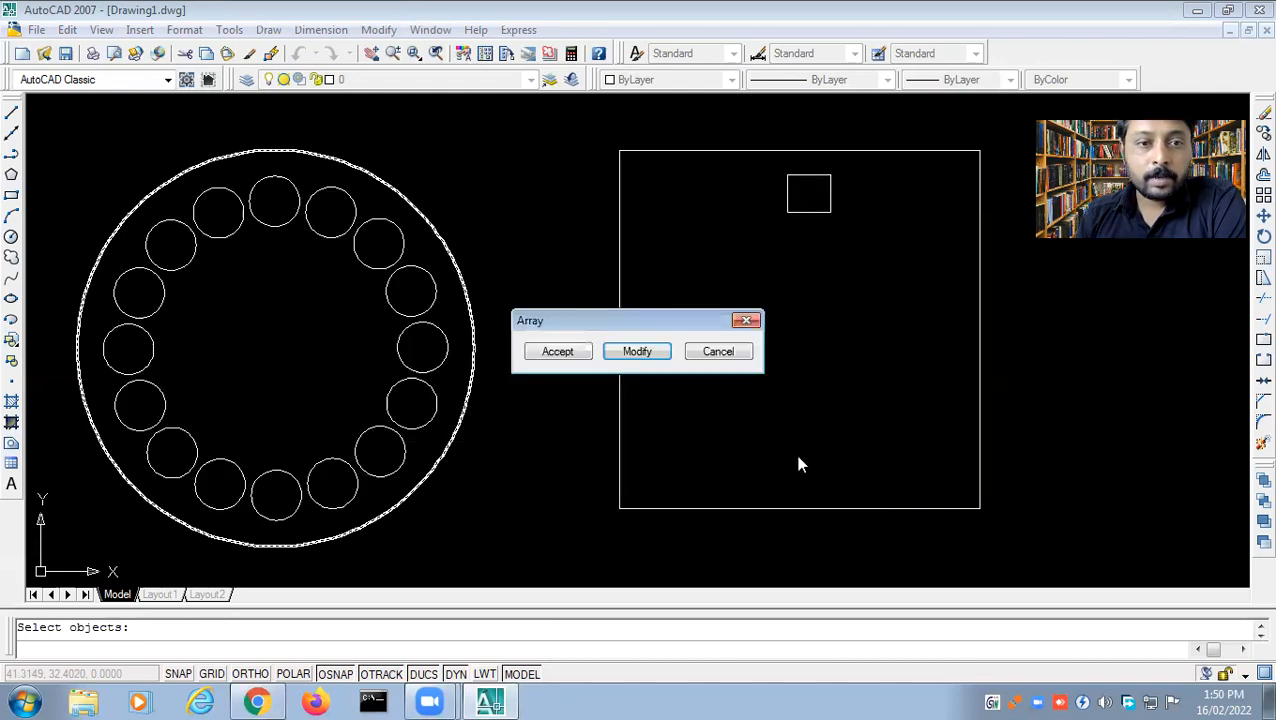
- Set the polar array's total number of items to 8, preview it and accept the array
click(631, 357)
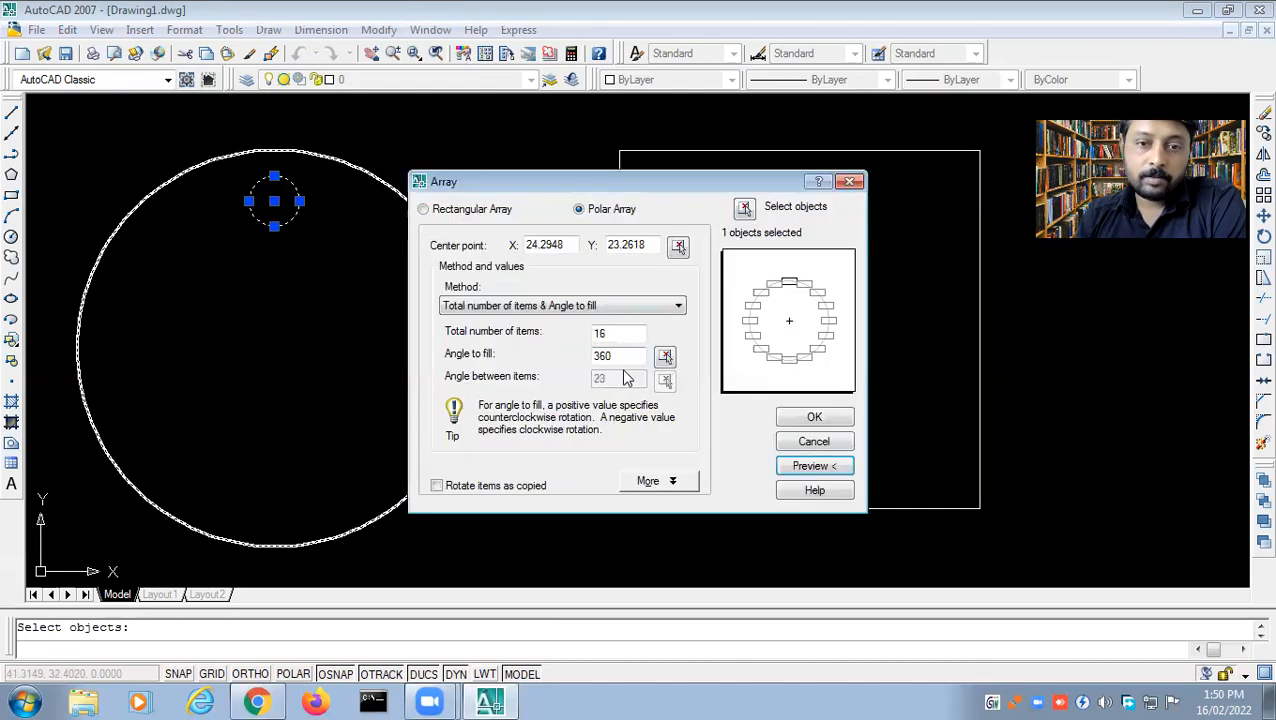
drag(606, 333, 599, 335)
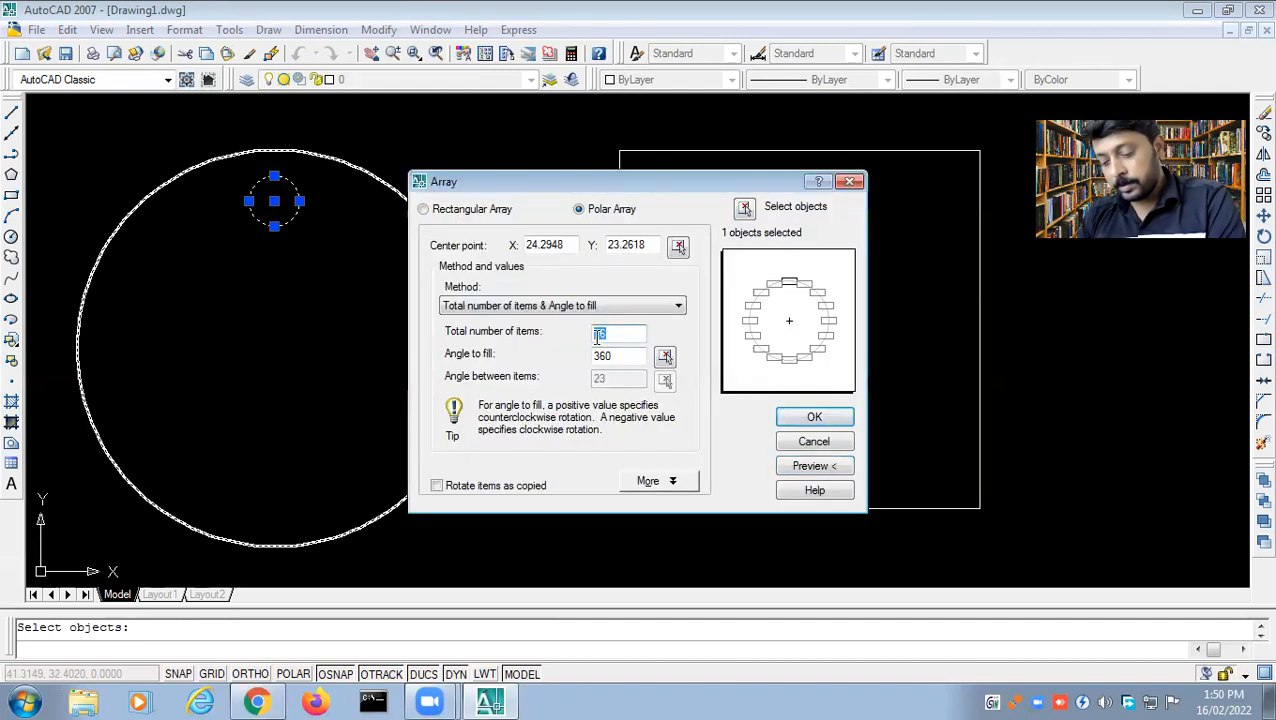
text(8)
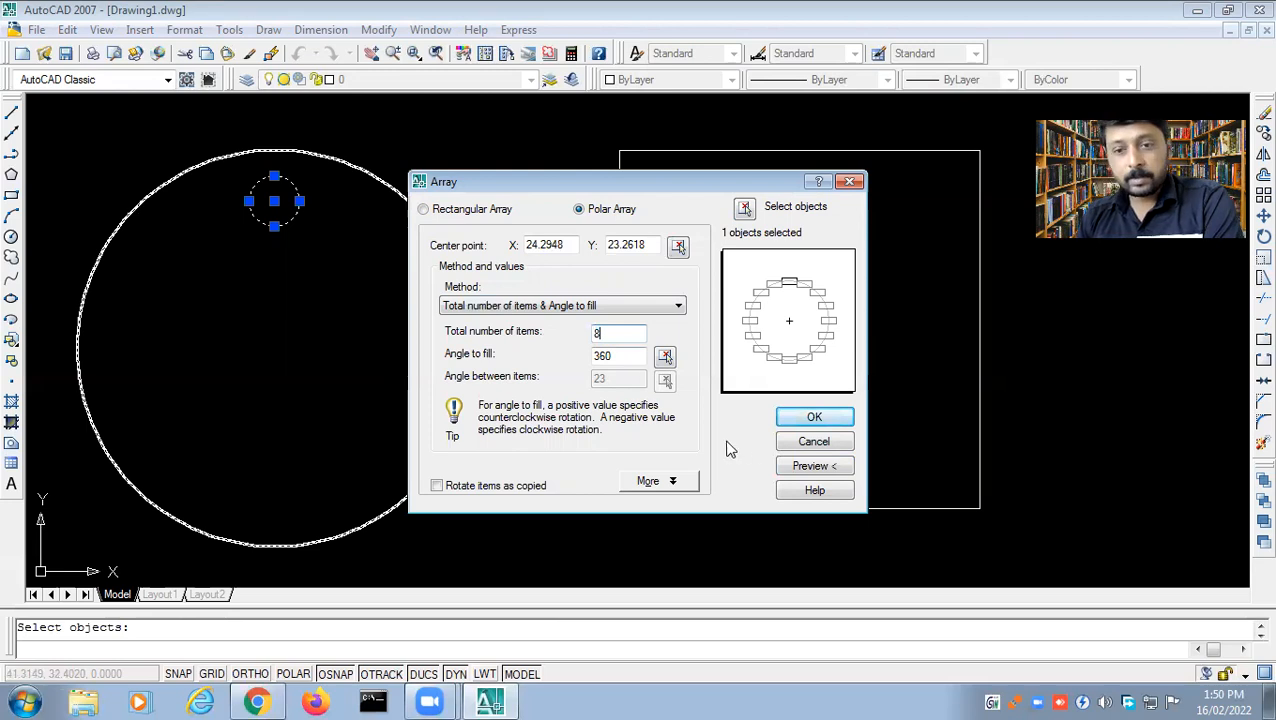
click(810, 466)
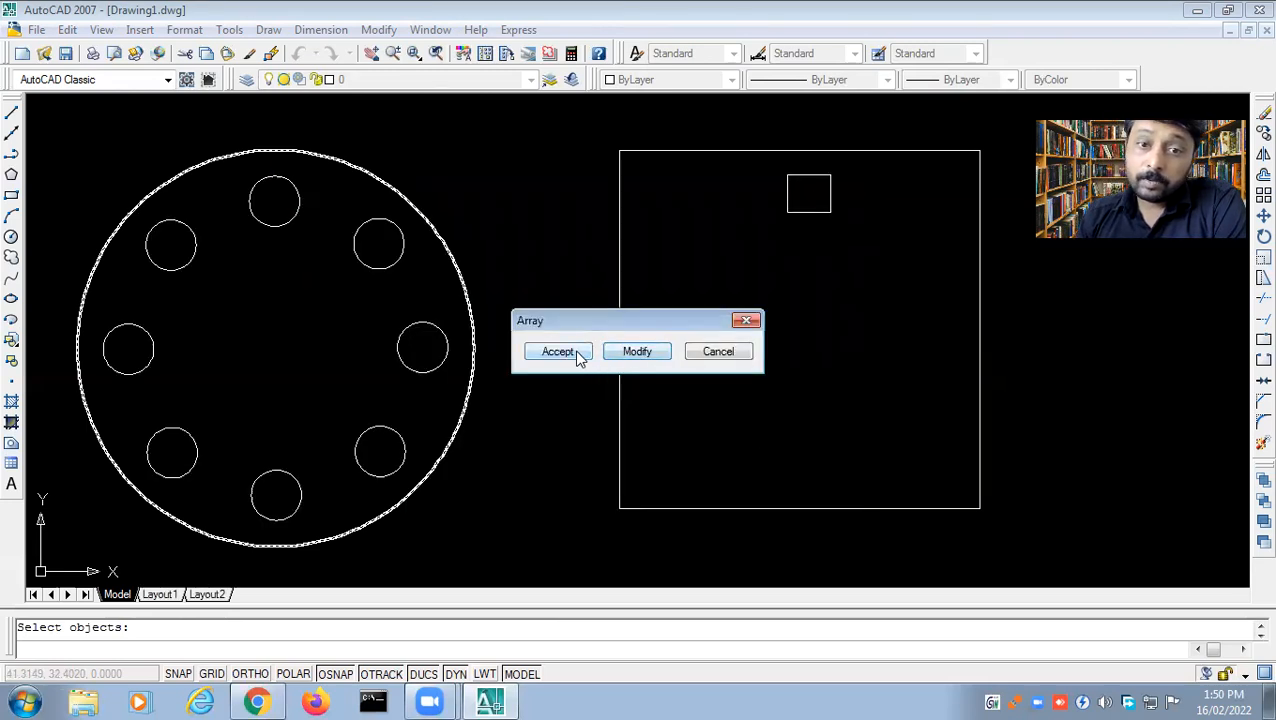
click(579, 353)
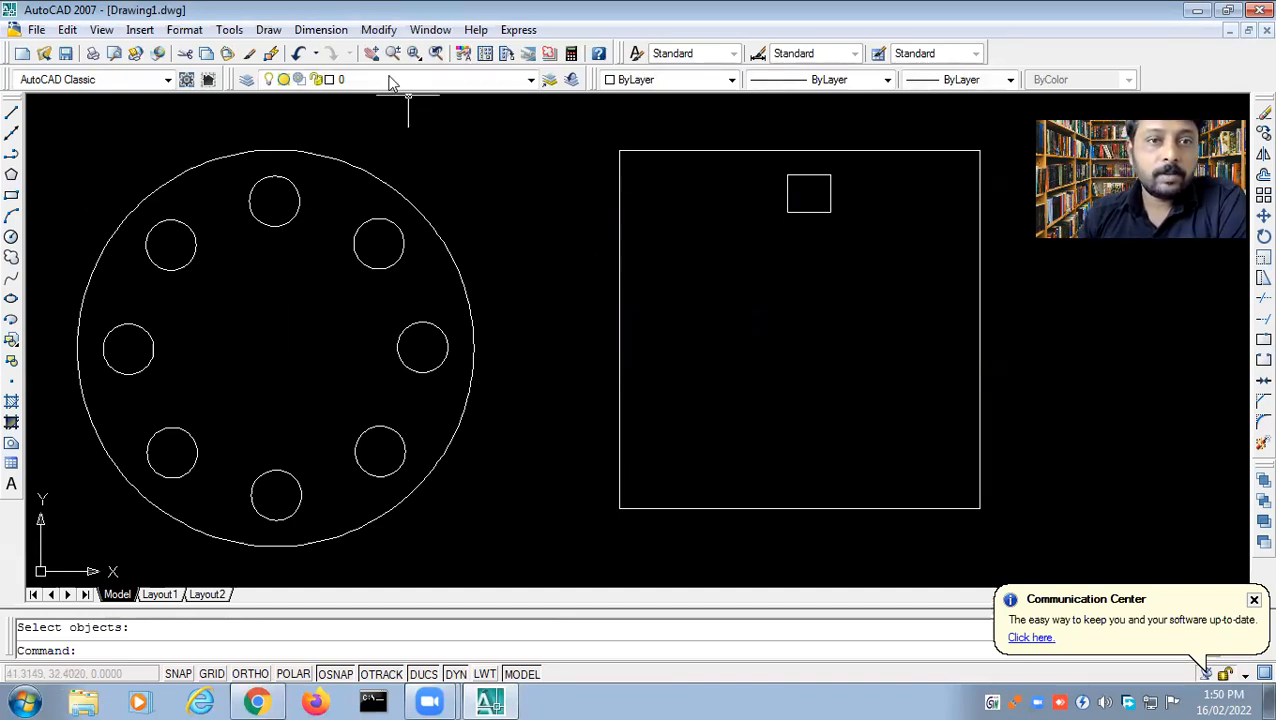
- Start a new array as a rectangular one with 8 rows and 8 columns
click(378, 30)
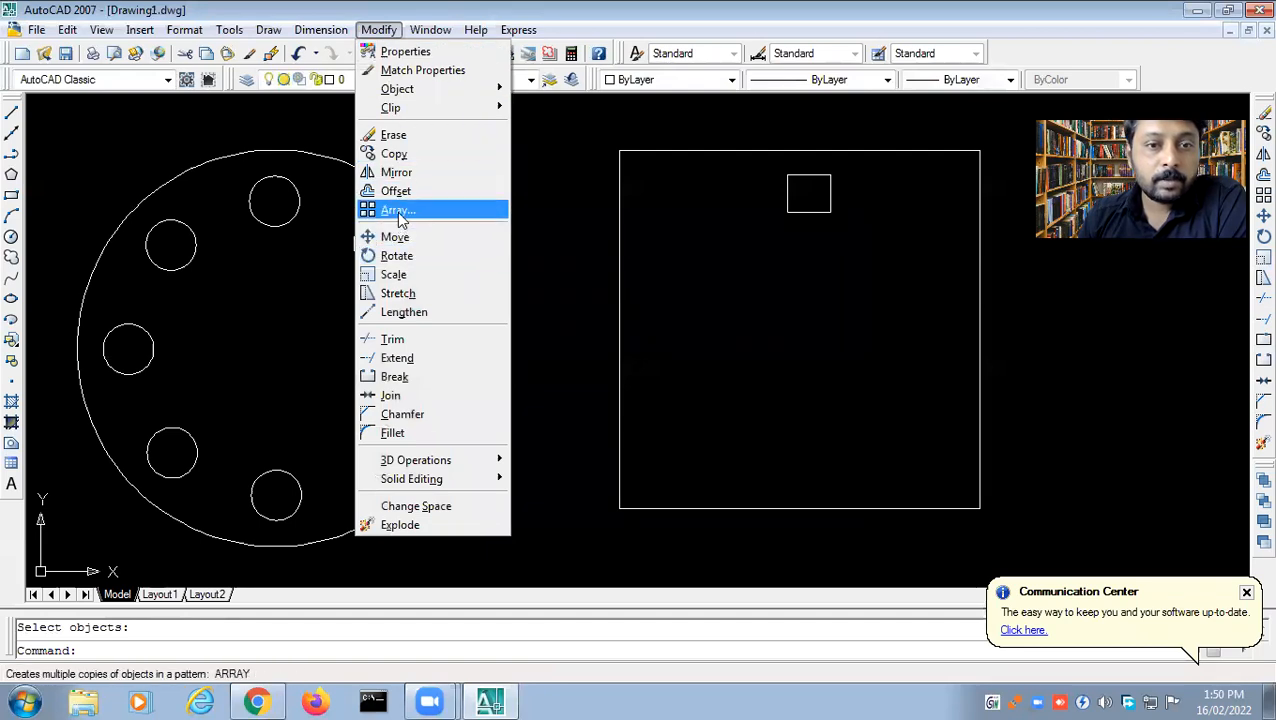
click(400, 210)
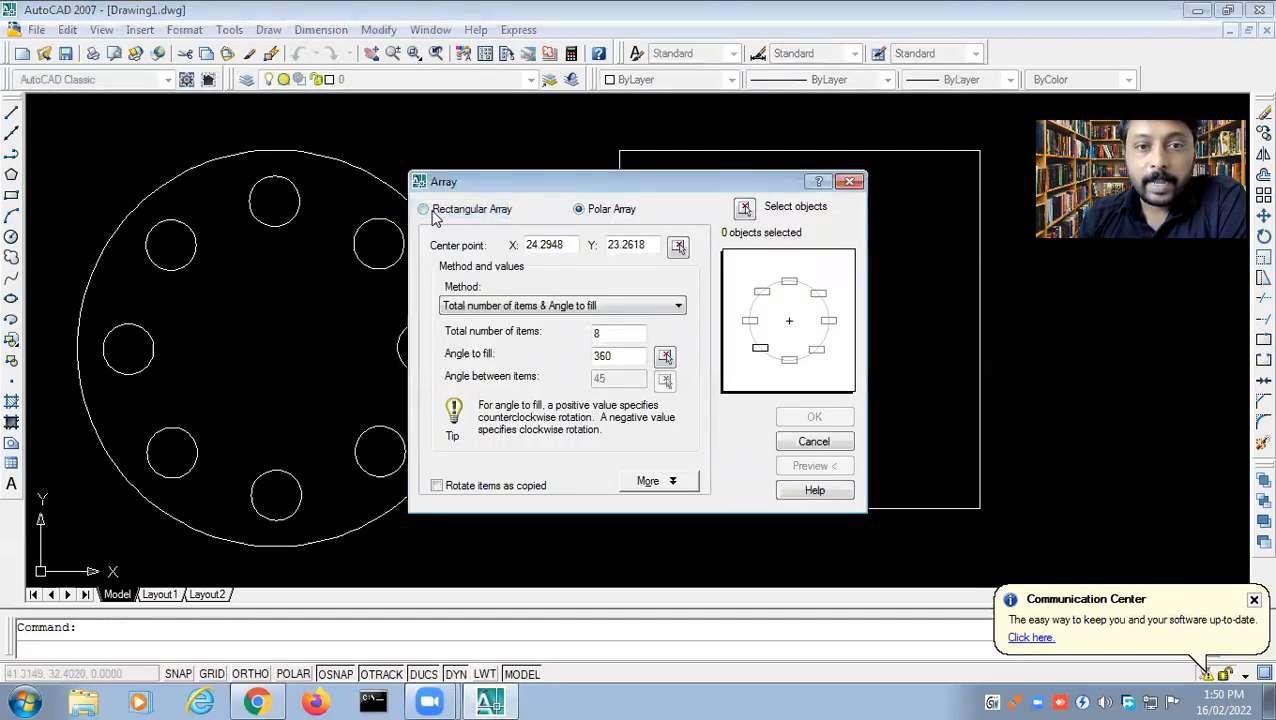
click(432, 210)
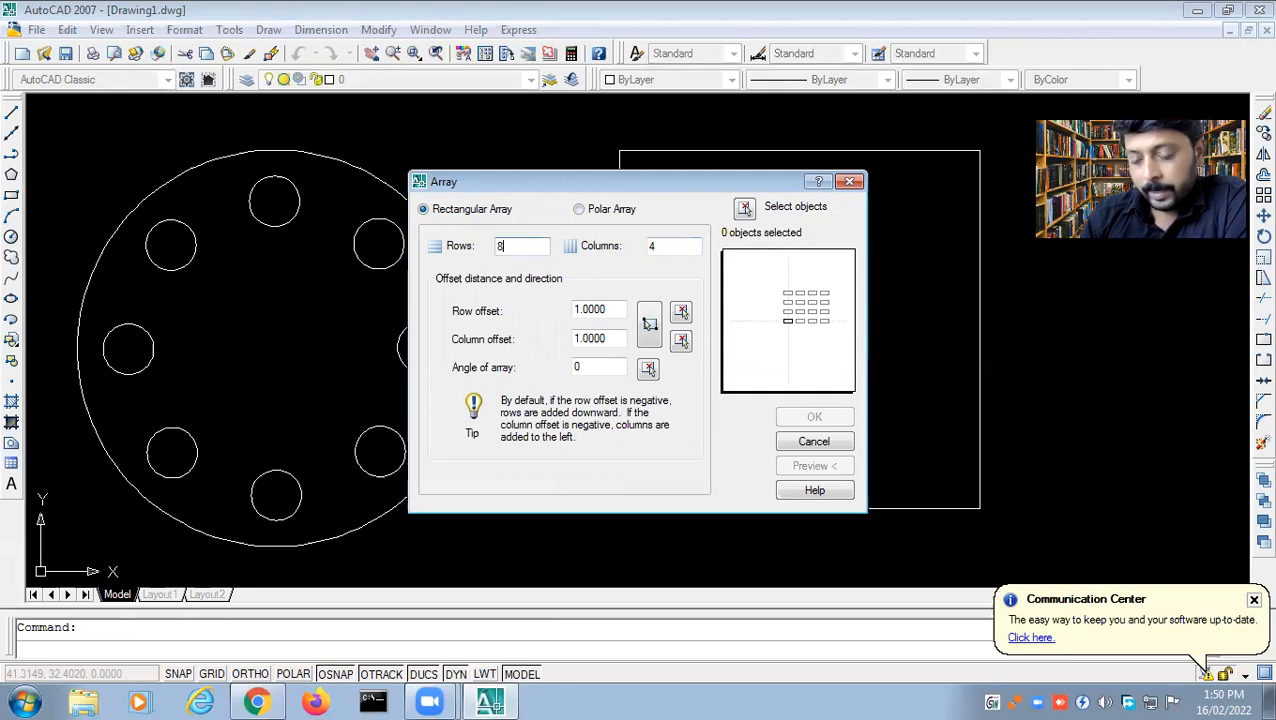
double_click(651, 246)
text(8)
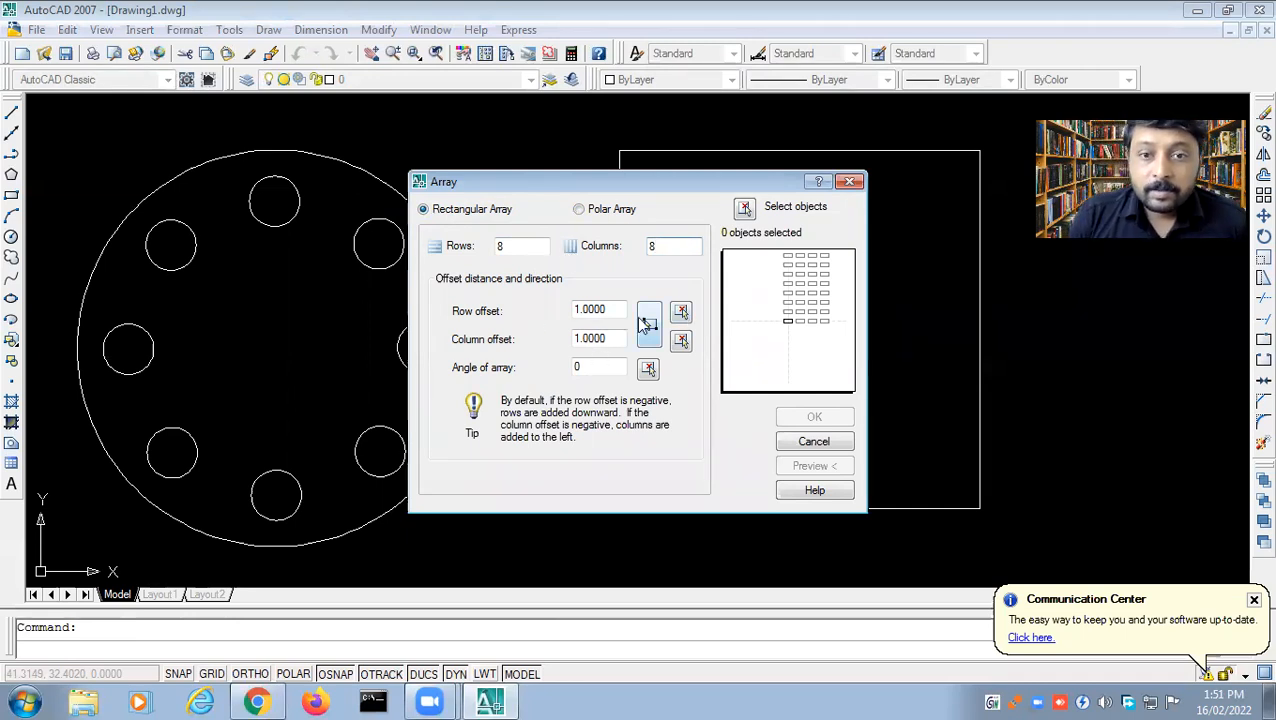
- Select the small rectangle as the object to array, preview the rectangular pattern and return to the array settings
click(746, 208)
click(800, 213)
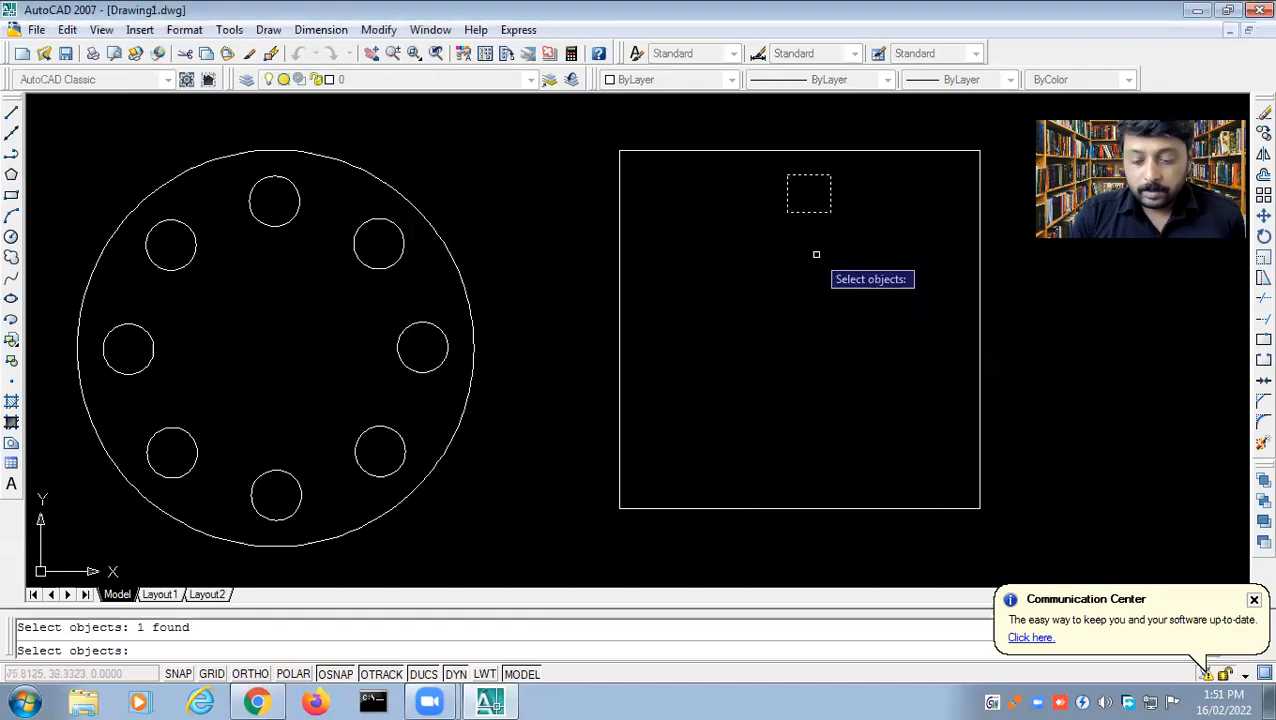
key(Return)
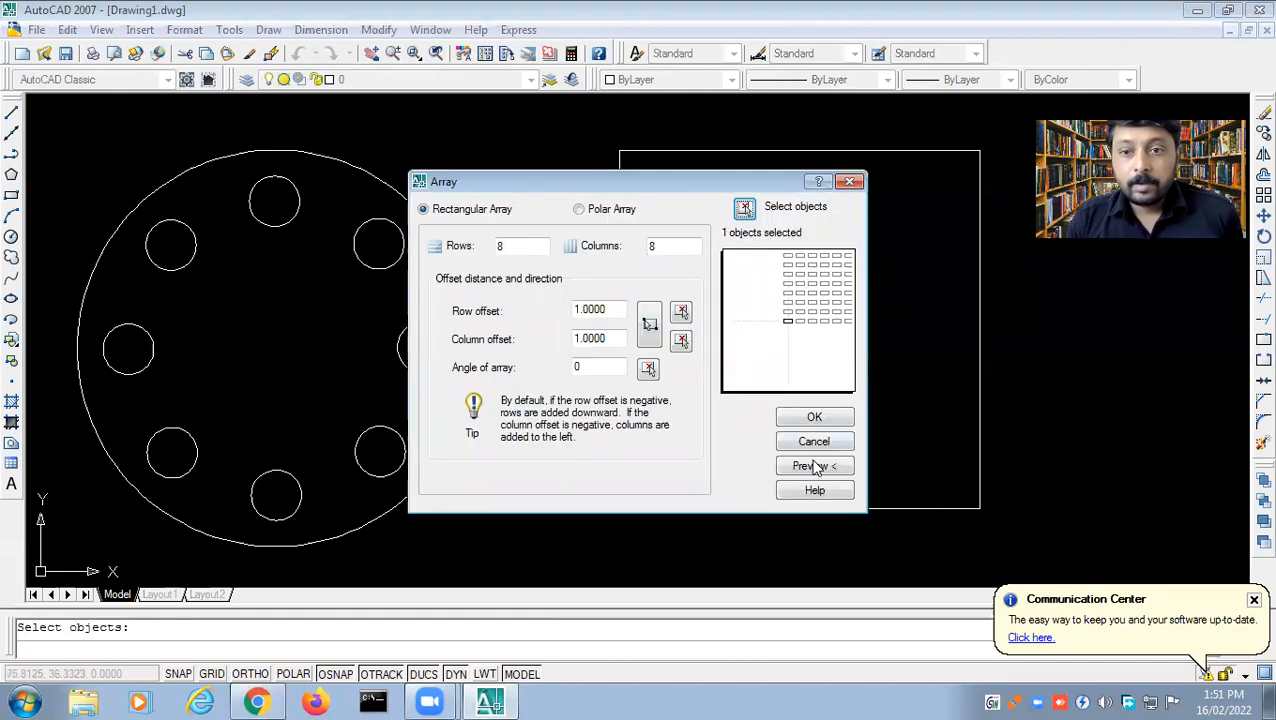
click(813, 465)
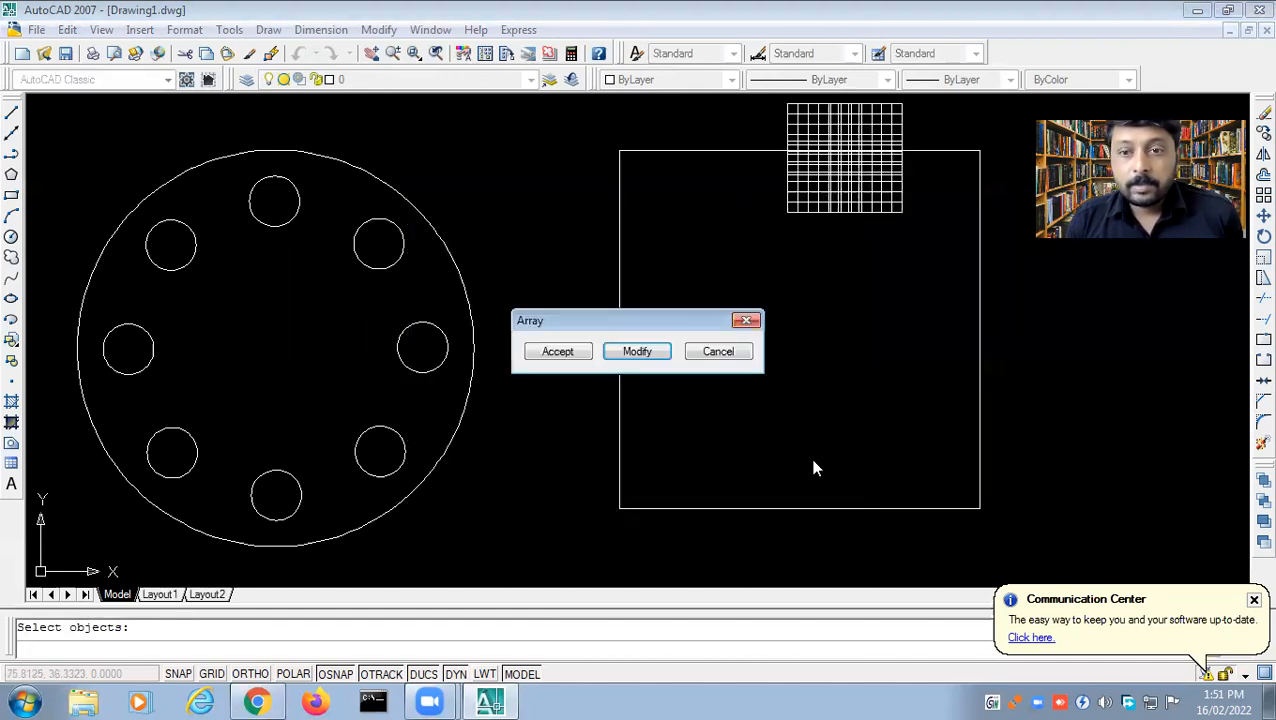
click(637, 352)
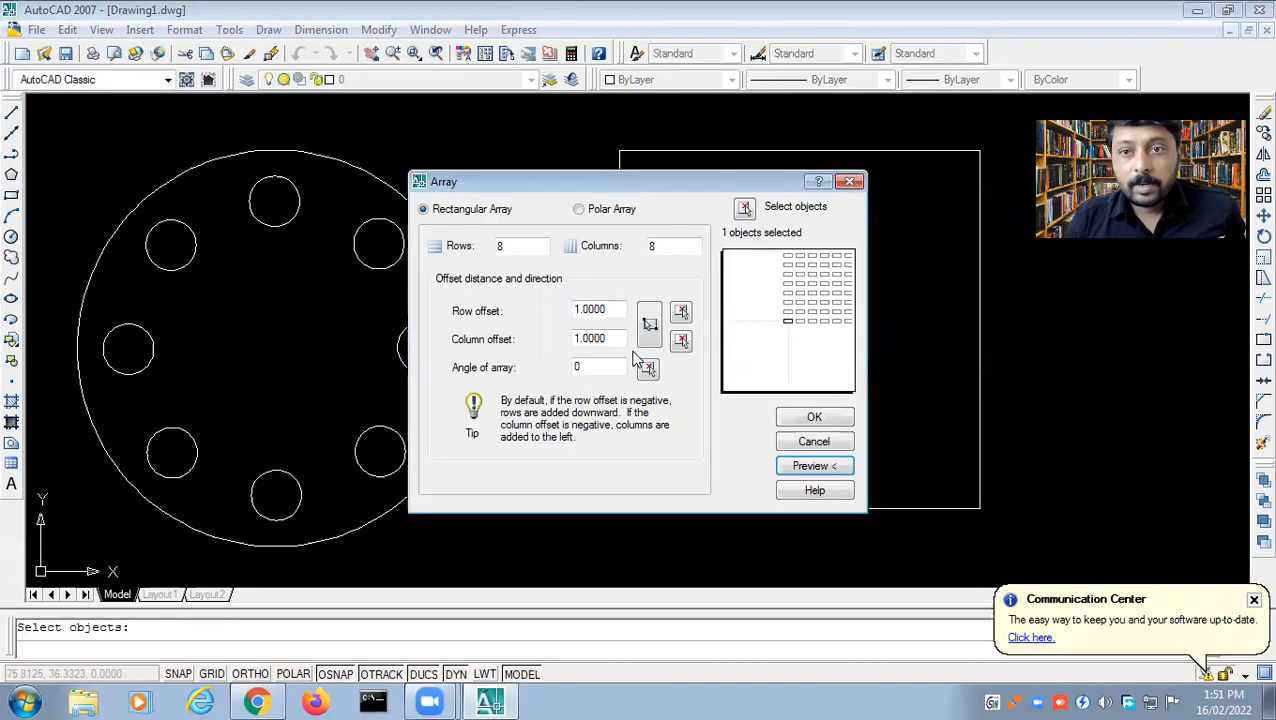
- Set both the row offset and the column offset of the rectangular array to 4
drag(615, 310, 563, 316)
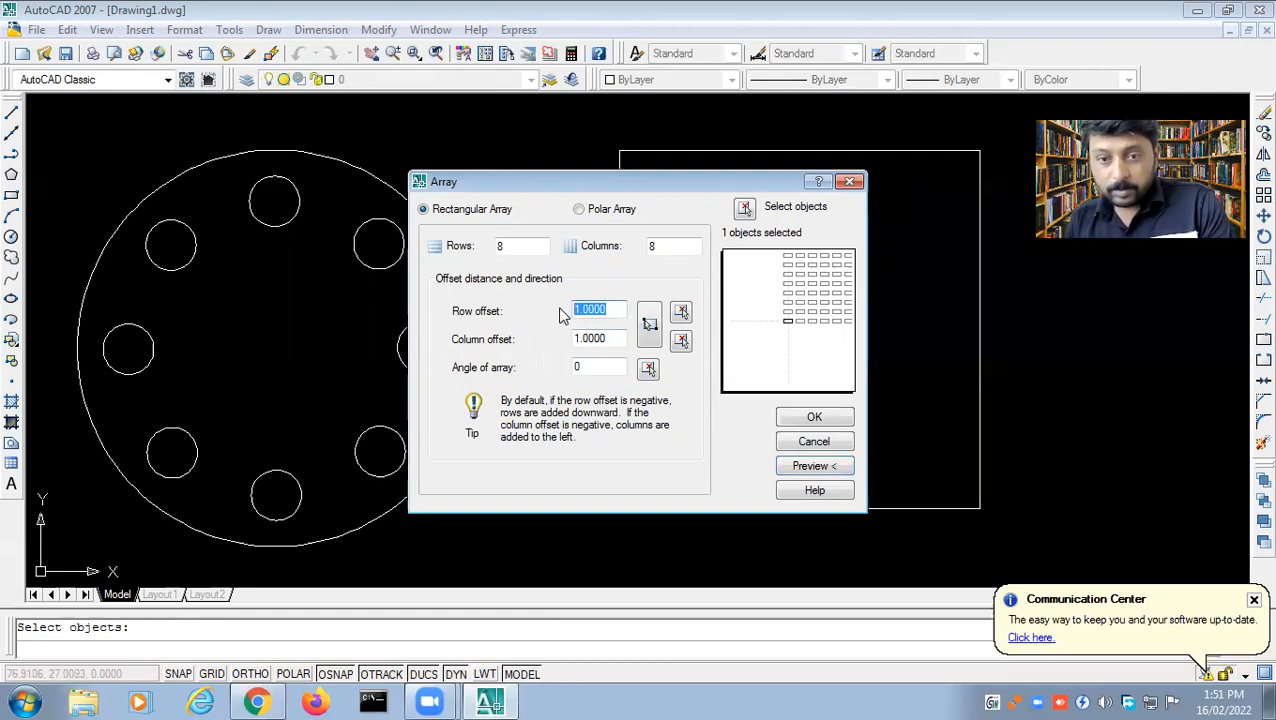
text(4)
drag(612, 338, 561, 338)
text(4)
- Reduce the rectangular array to 4 rows and 4 columns, preview it and return to the array settings
drag(661, 246, 651, 246)
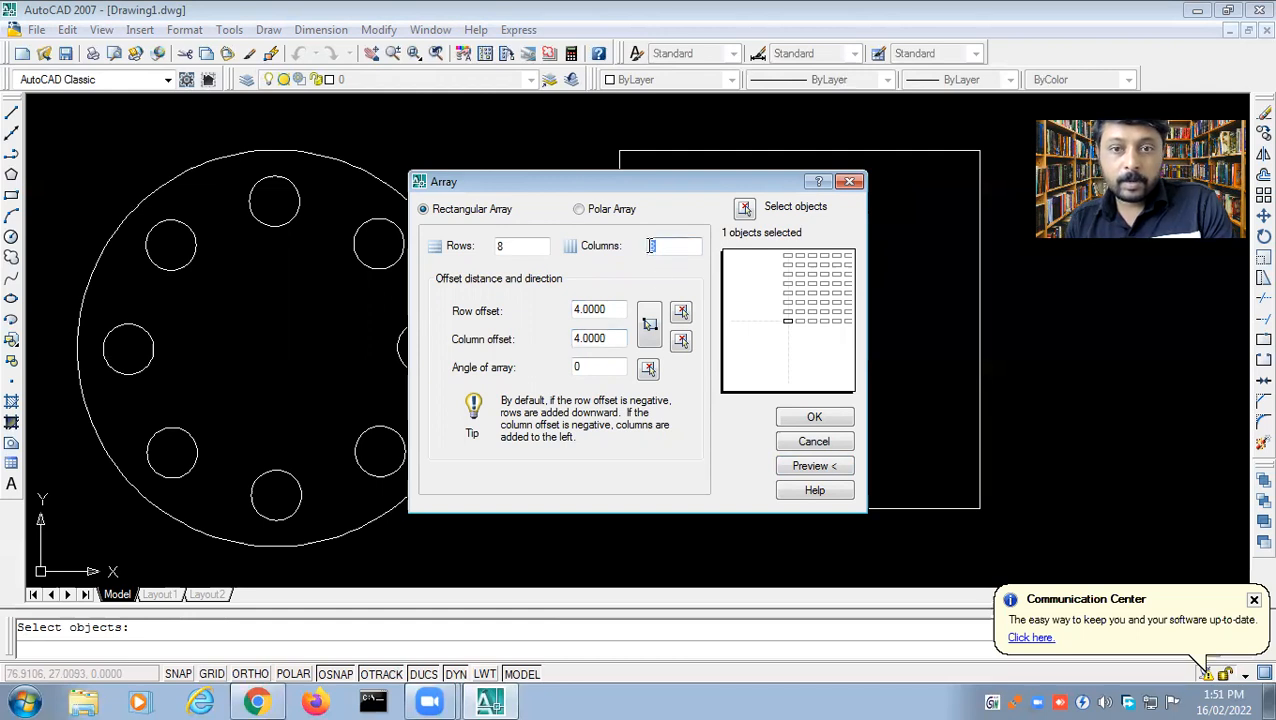
text(4)
drag(540, 246, 490, 246)
text(4)
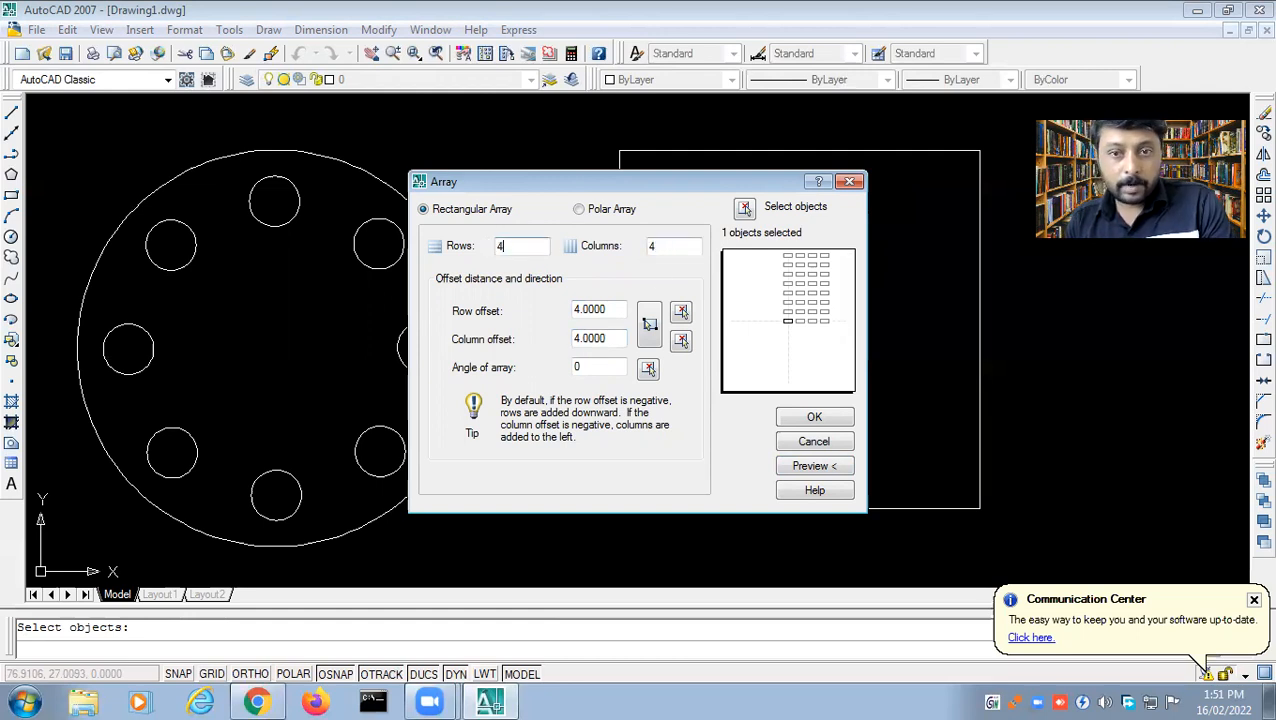
click(796, 466)
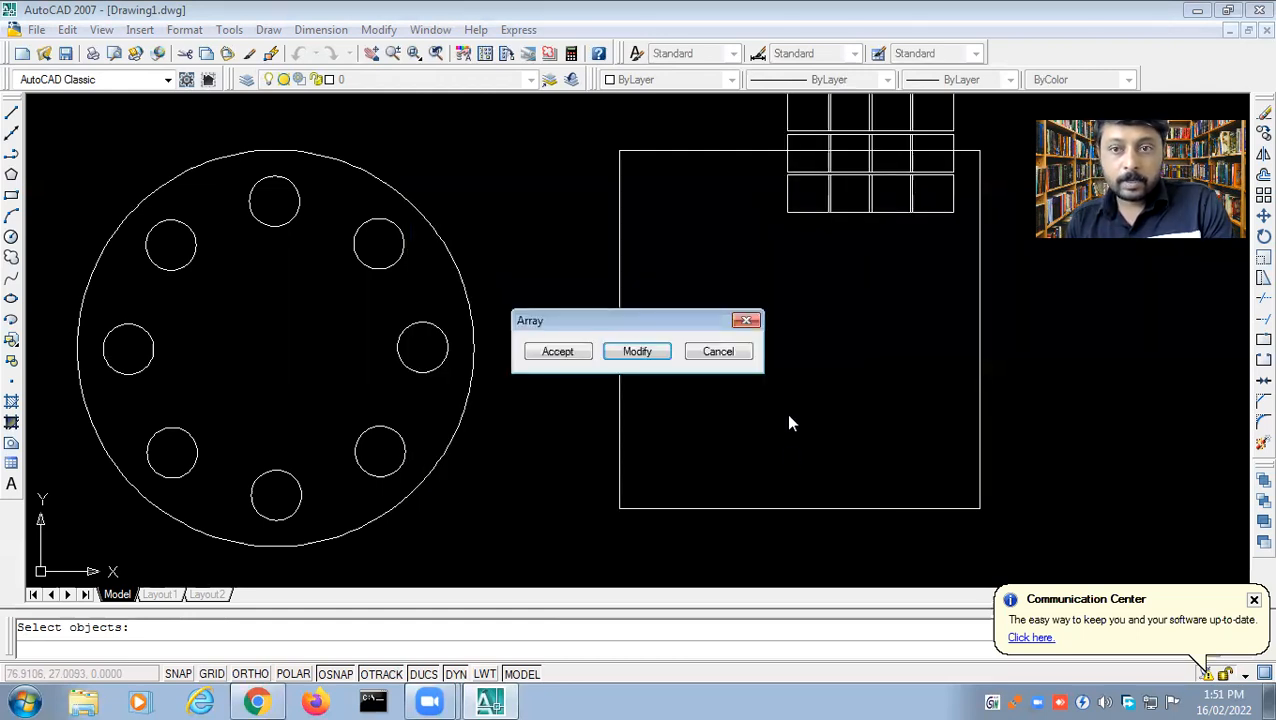
click(638, 353)
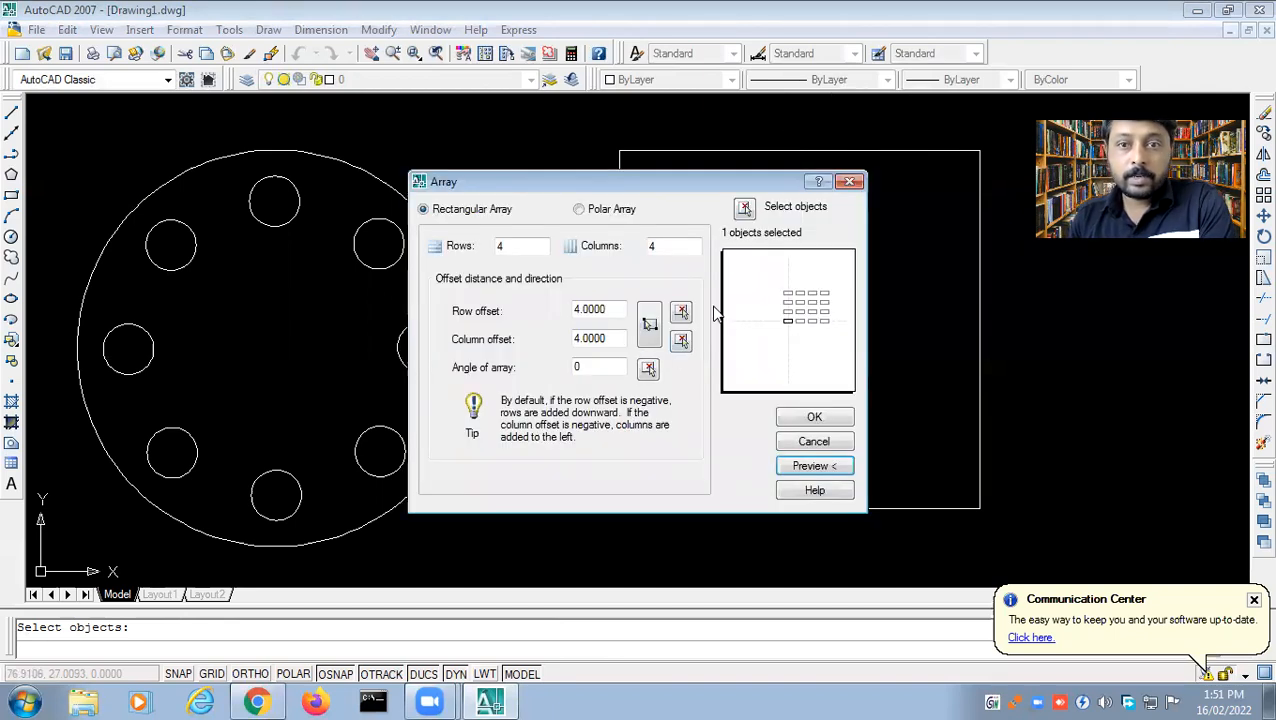
- Pick both offsets as a unit cell about 30 wide and 32 high, downward inside the large square, then preview the array and return to its settings
click(649, 326)
click(641, 161)
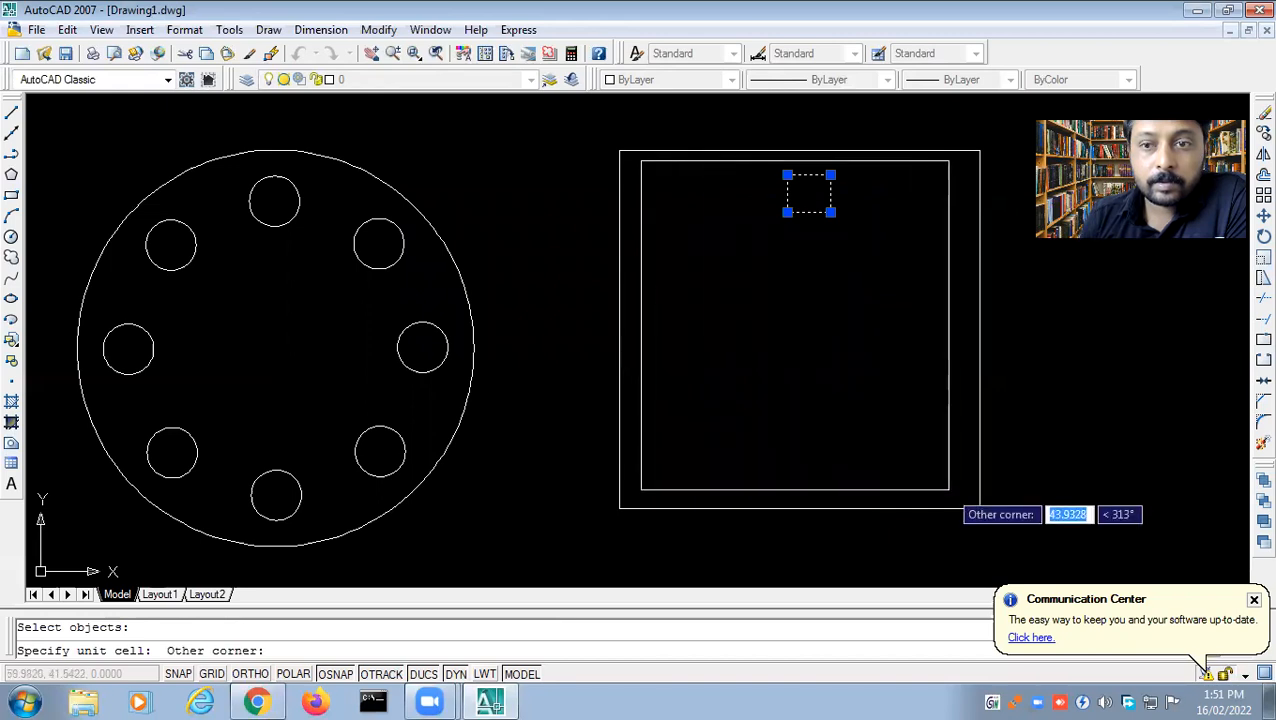
click(950, 492)
click(815, 466)
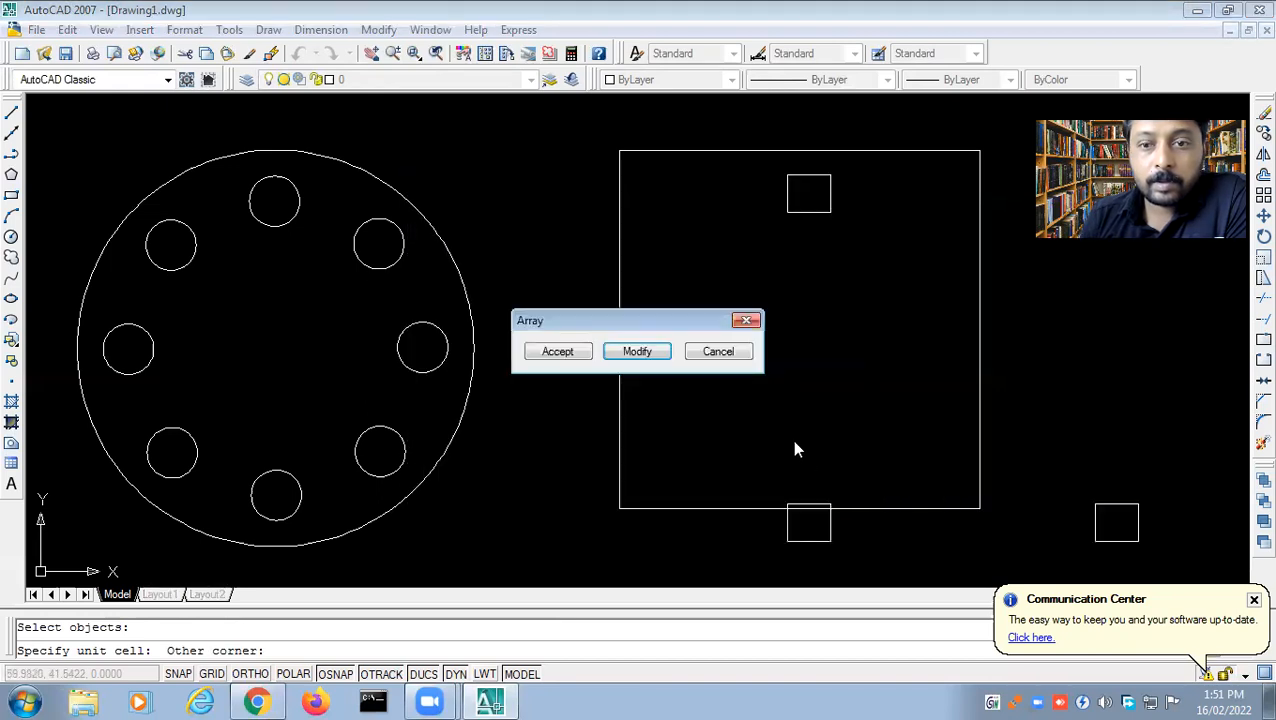
click(633, 354)
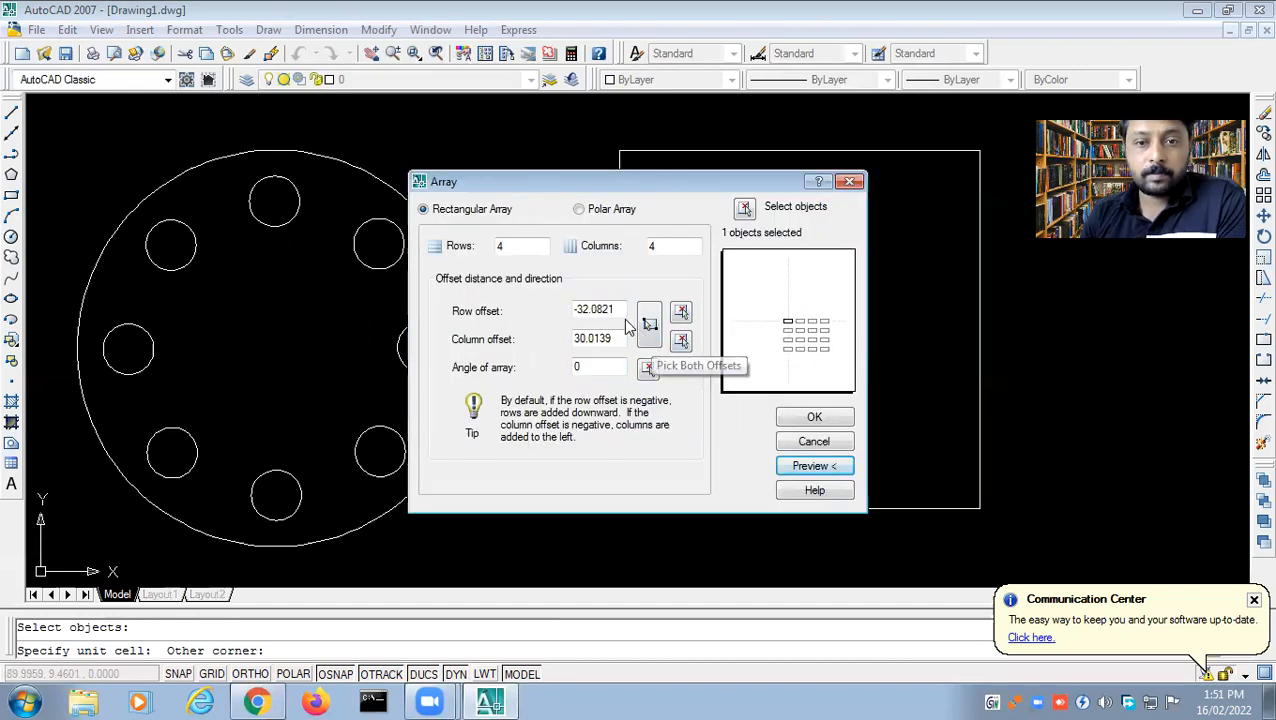
- Set the array's row and column offsets to 6, preview the pattern and return to the settings
drag(615, 309, 559, 307)
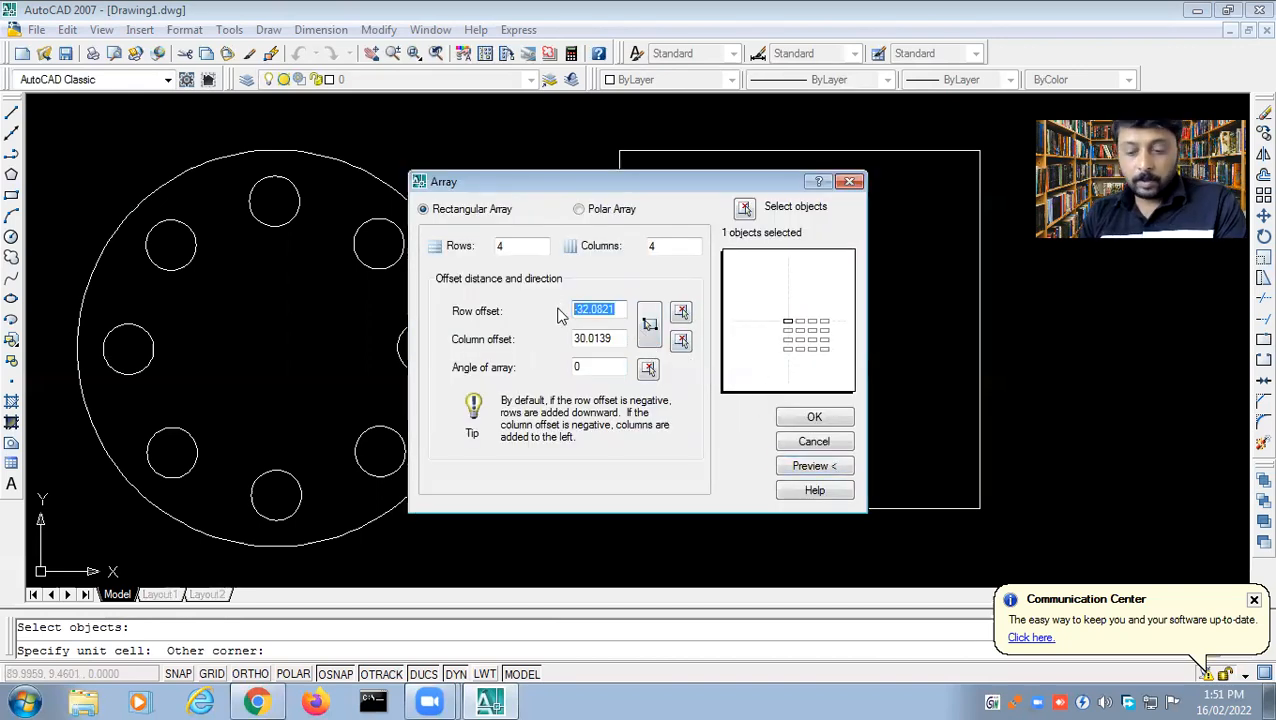
text(4)
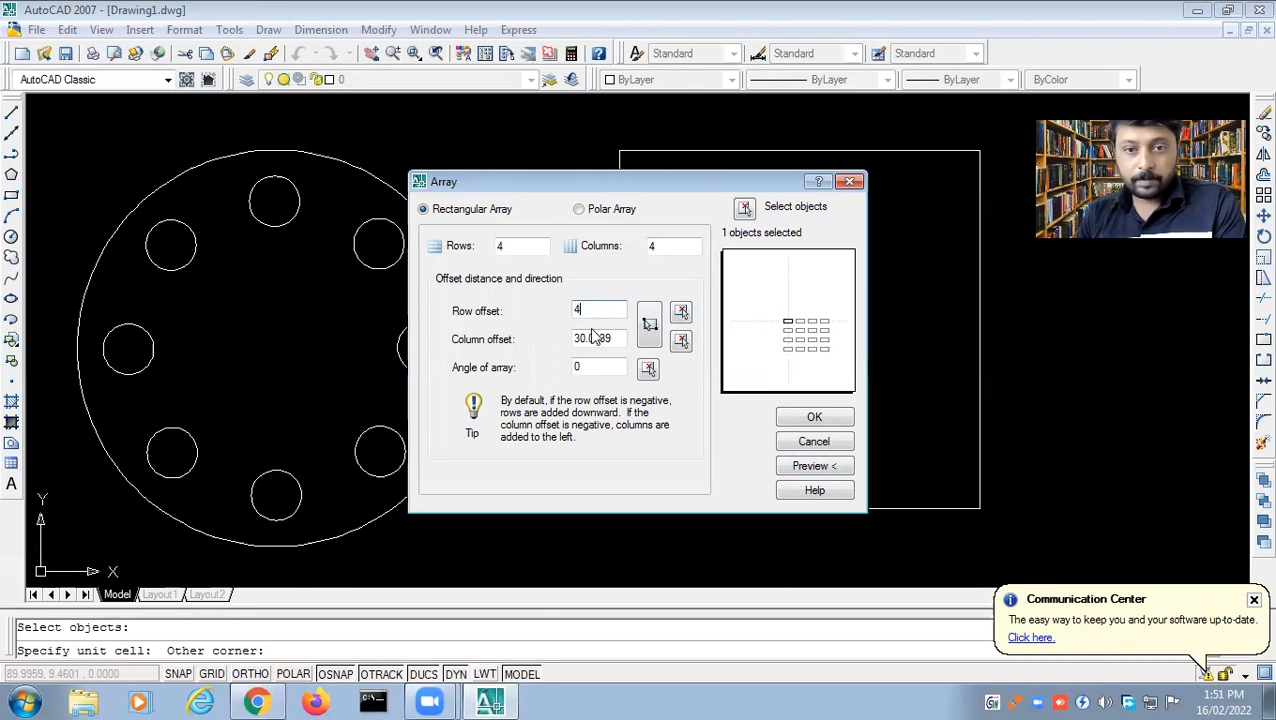
key(BackSpace)
text(6)
key(Tab)
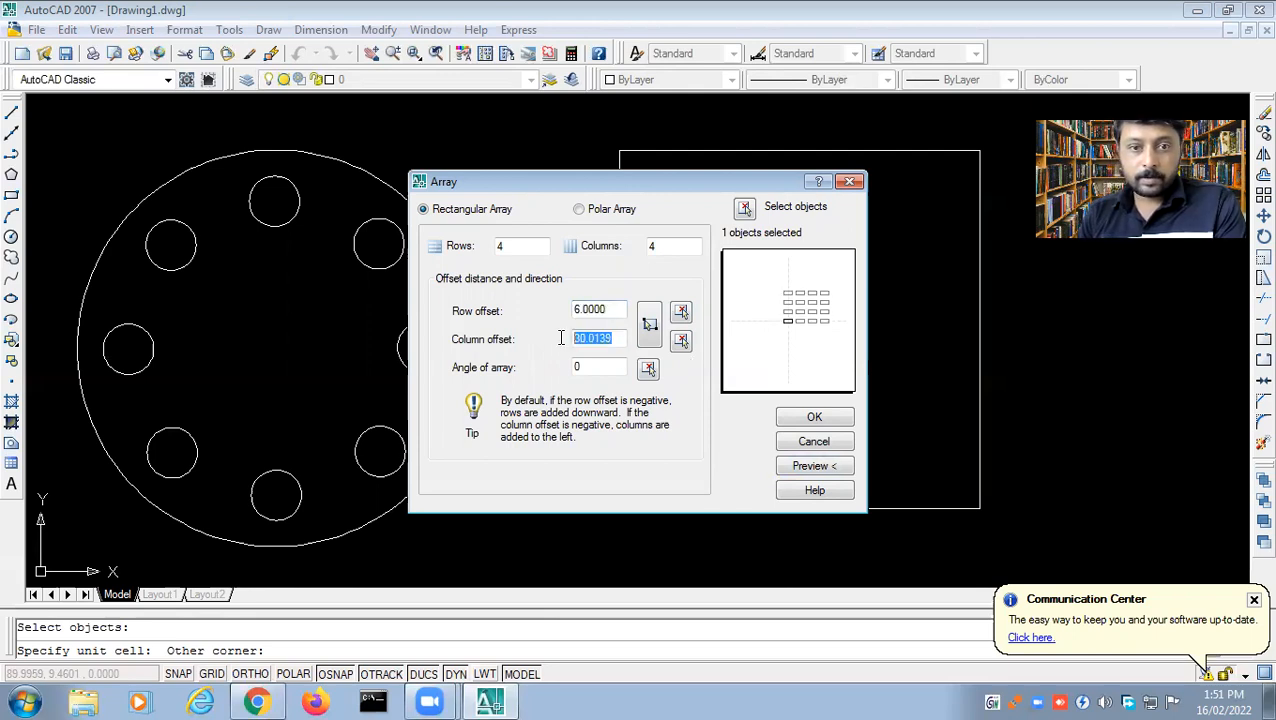
text(6)
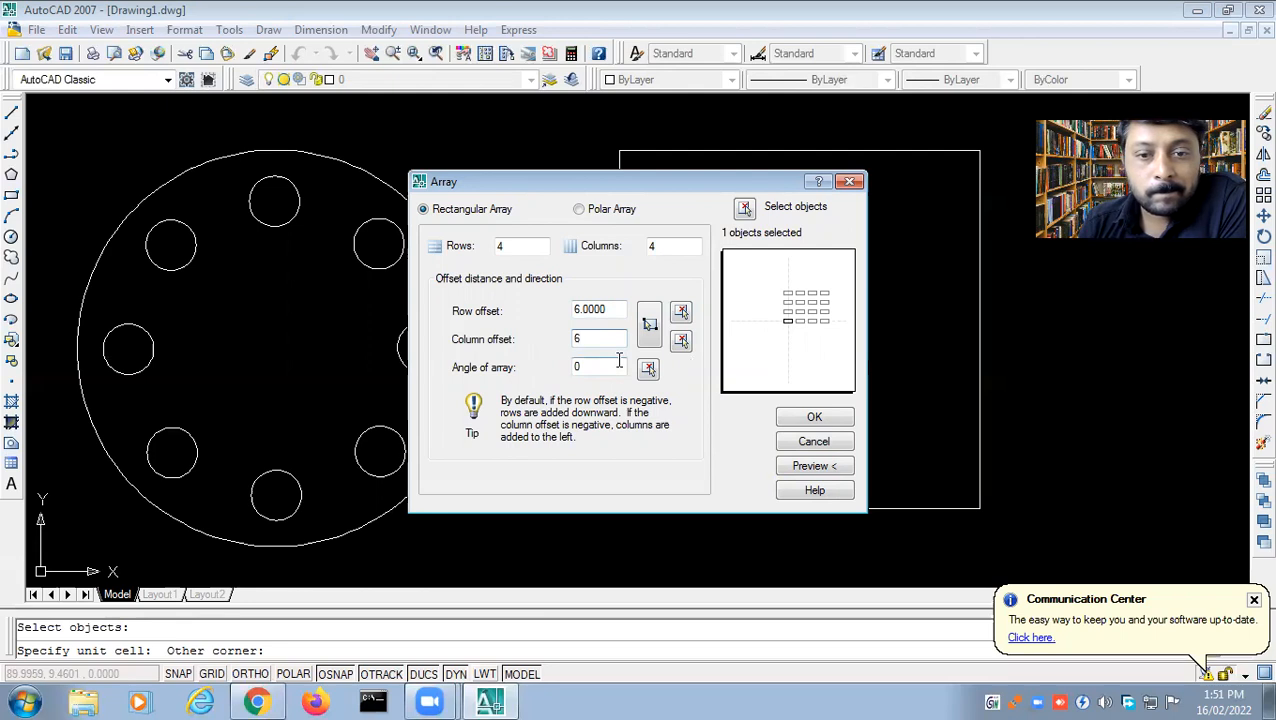
click(795, 465)
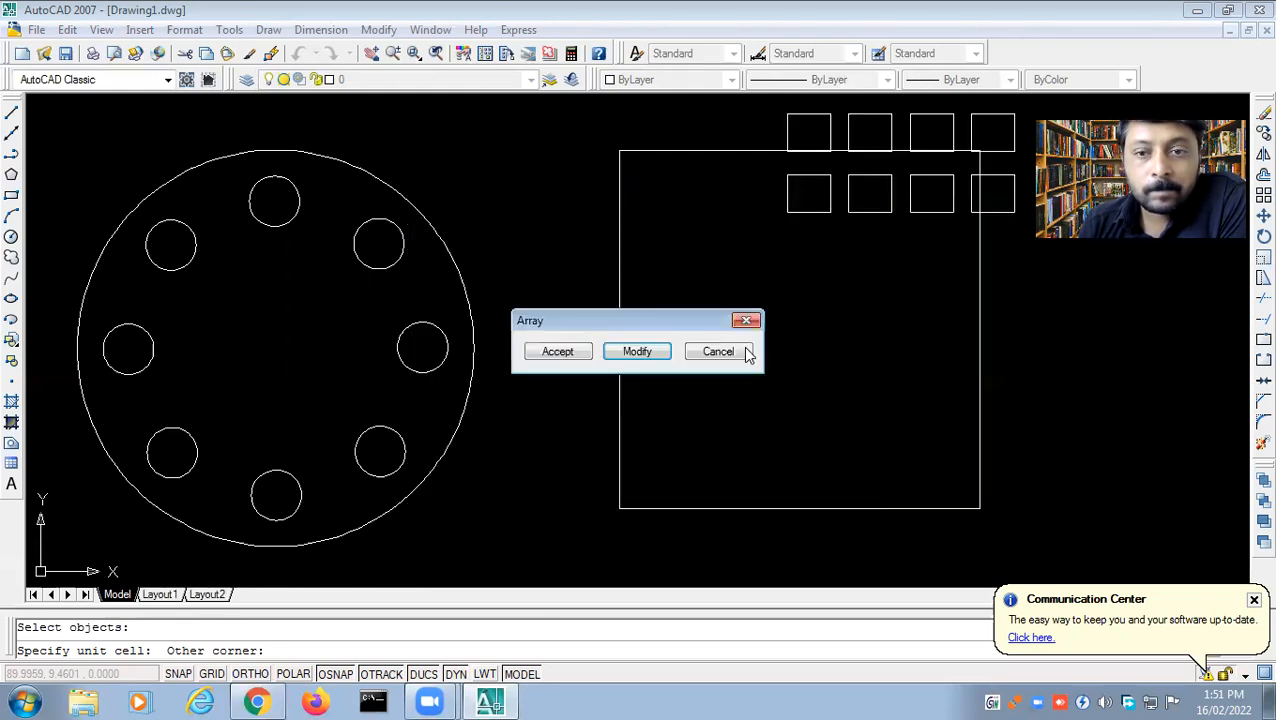
click(637, 352)
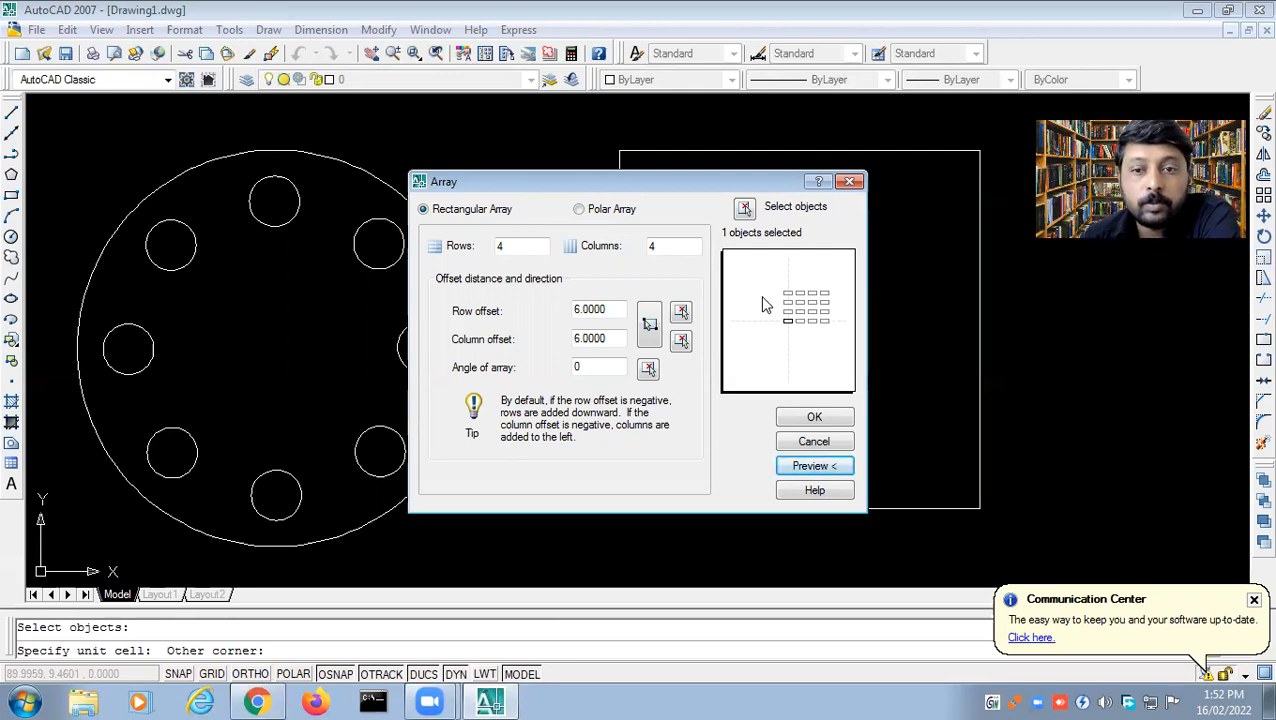
- Pick both offsets again as a unit cell about 1.5 wide and 8 high near the small rectangle, and preview the array
click(649, 324)
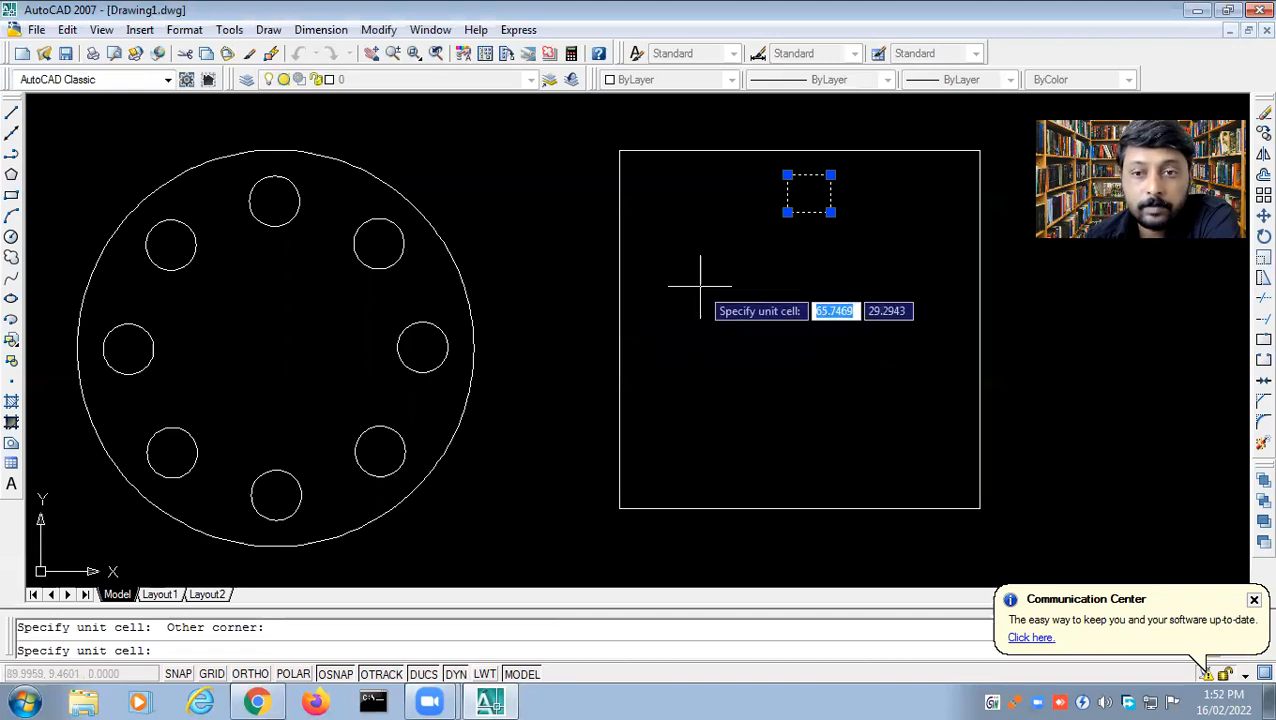
click(787, 211)
click(791, 215)
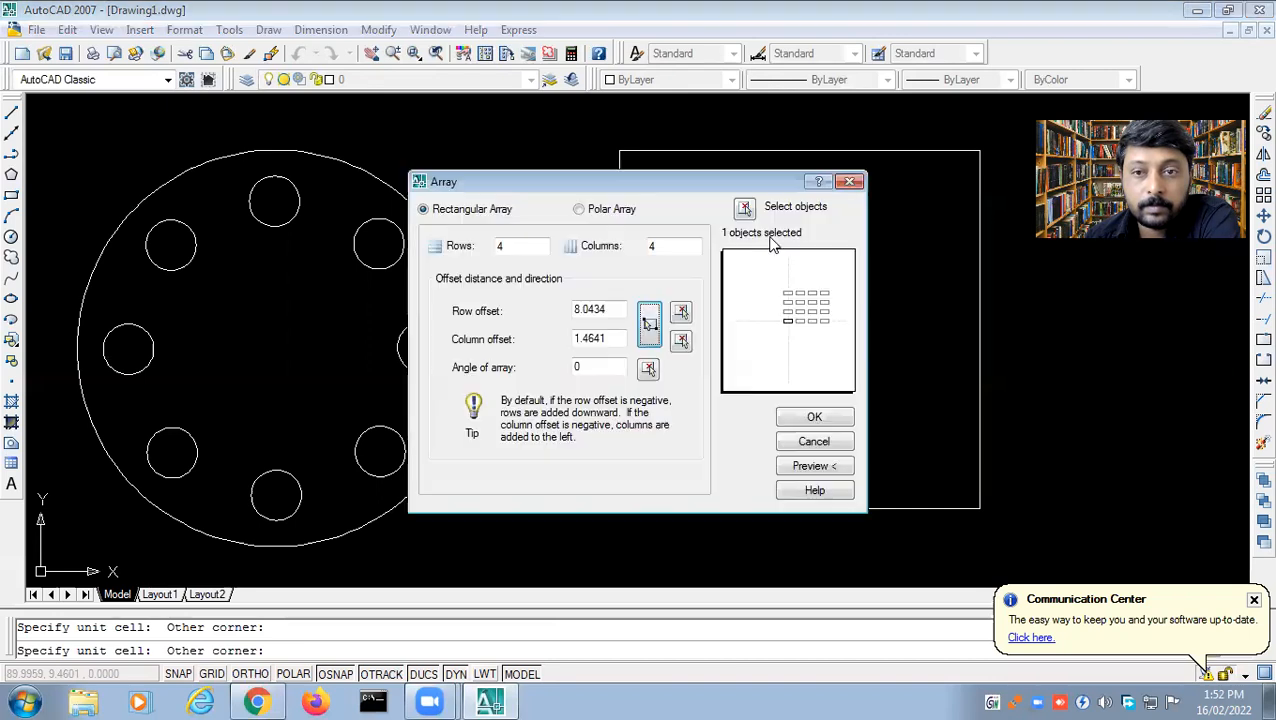
click(808, 464)
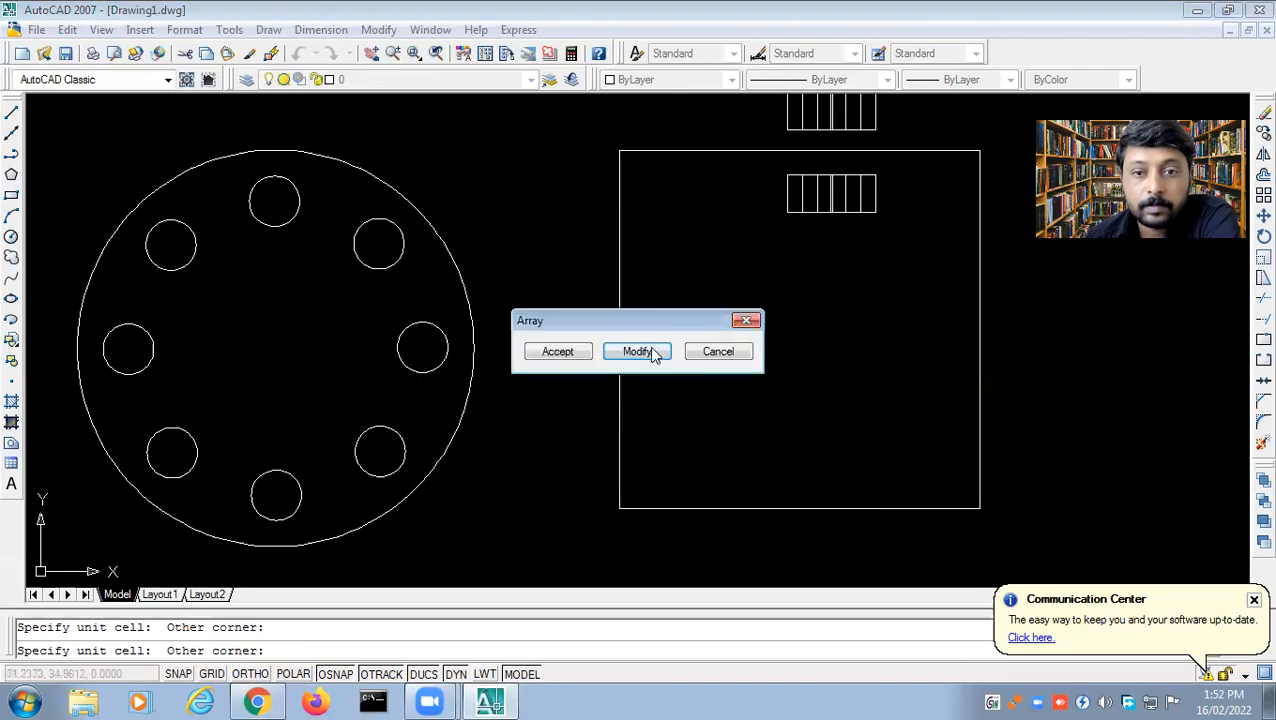
click(648, 350)
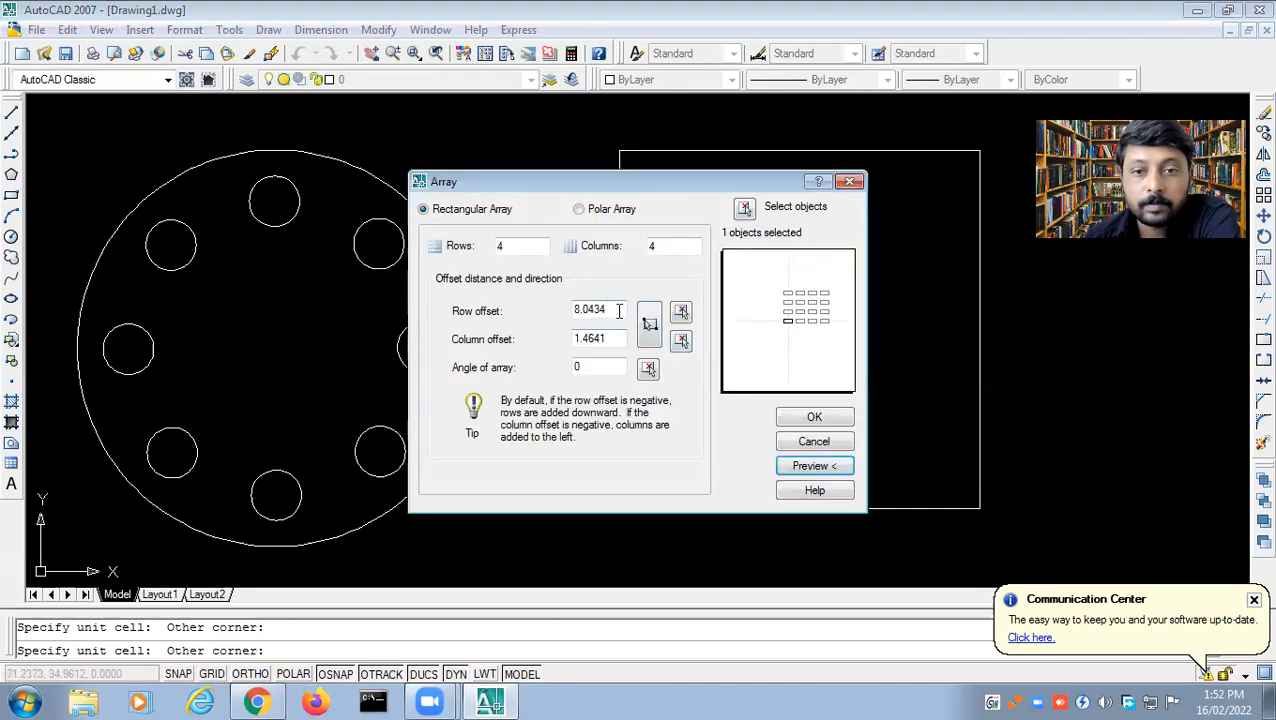
- Set the array's row and column offsets to 2, preview the overlapping pattern and go back to modify it
drag(610, 310, 558, 314)
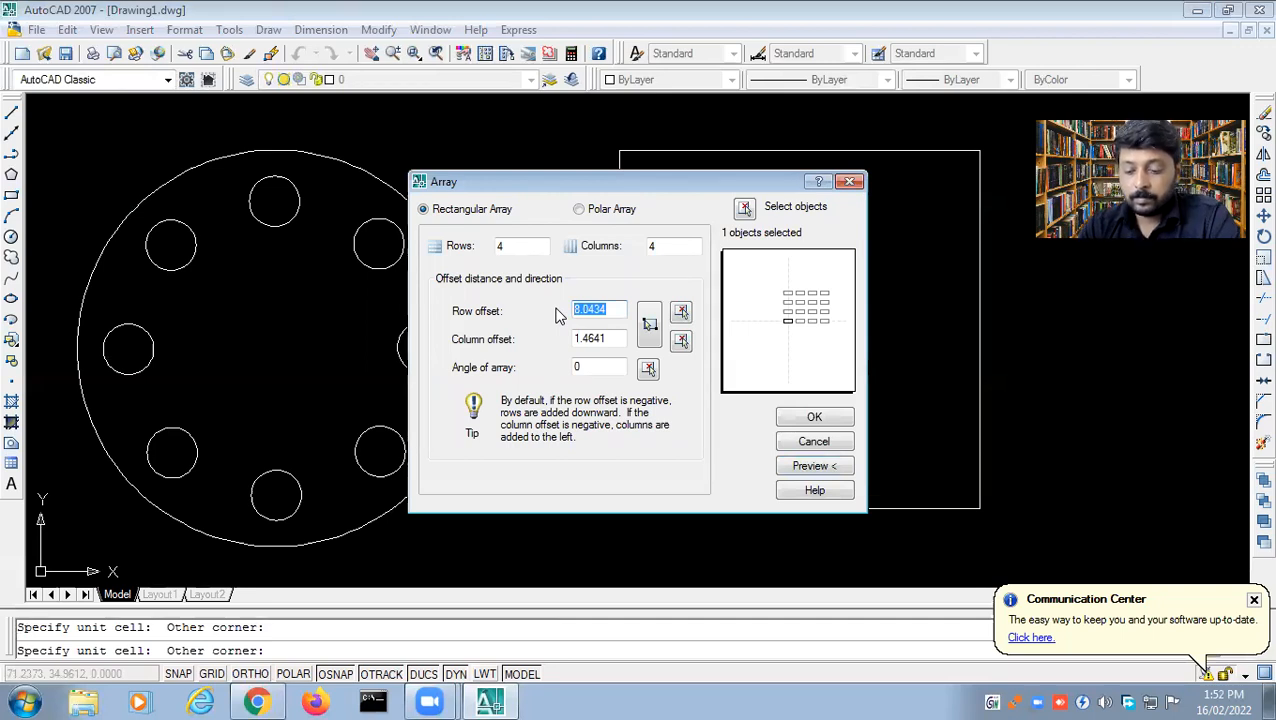
text(2)
drag(614, 340, 564, 342)
text(2)
click(808, 466)
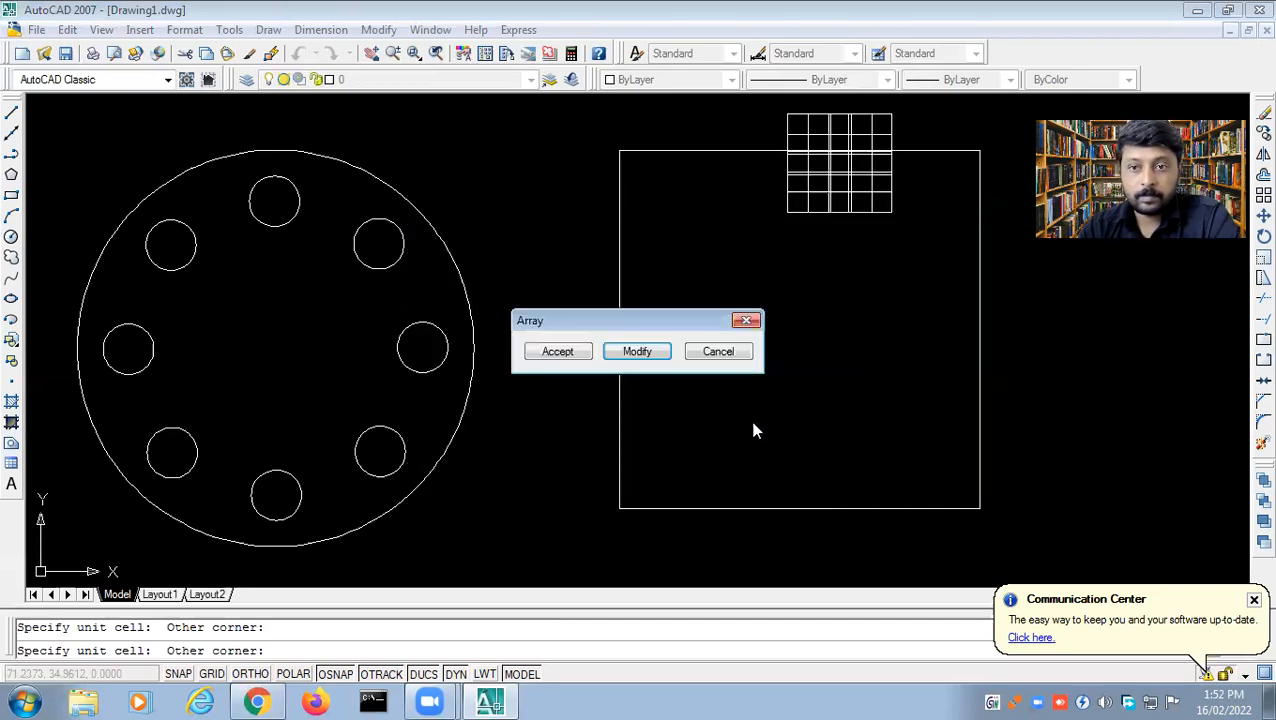
click(637, 352)
- Set both array offsets to 4, preview the pattern once more and close the array settings without creating it
drag(612, 310, 535, 337)
text(44)
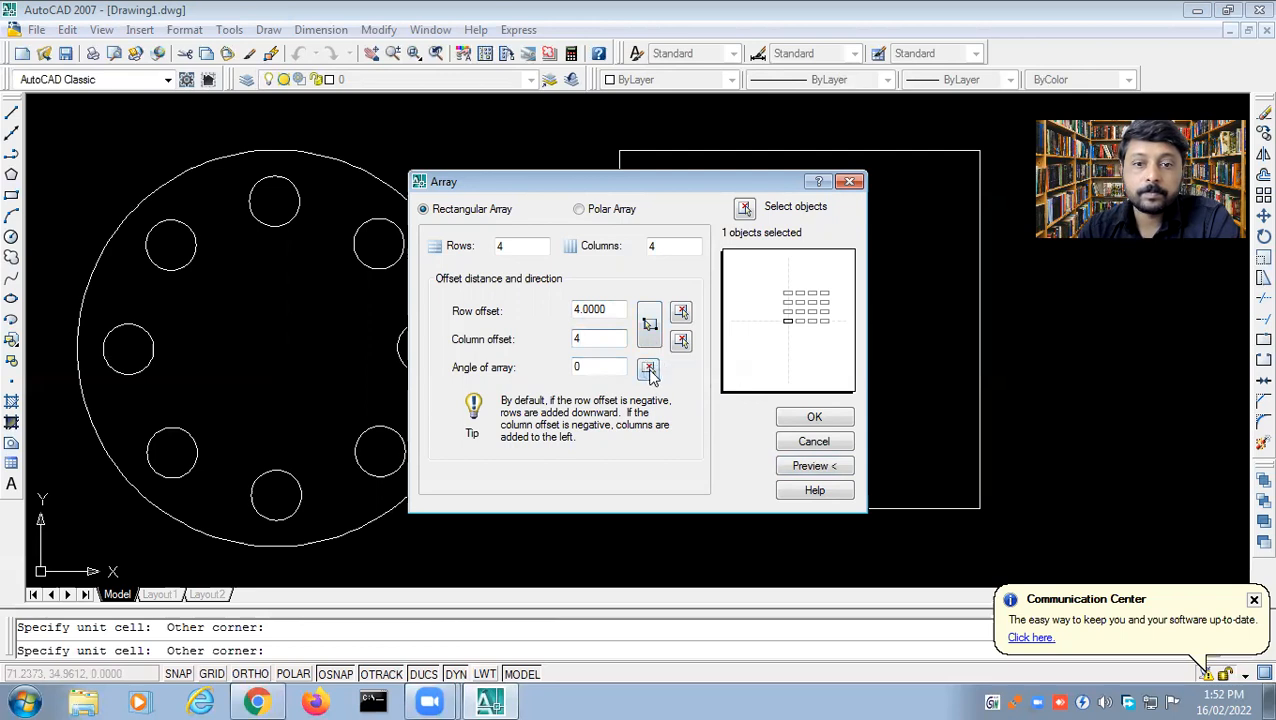
click(812, 466)
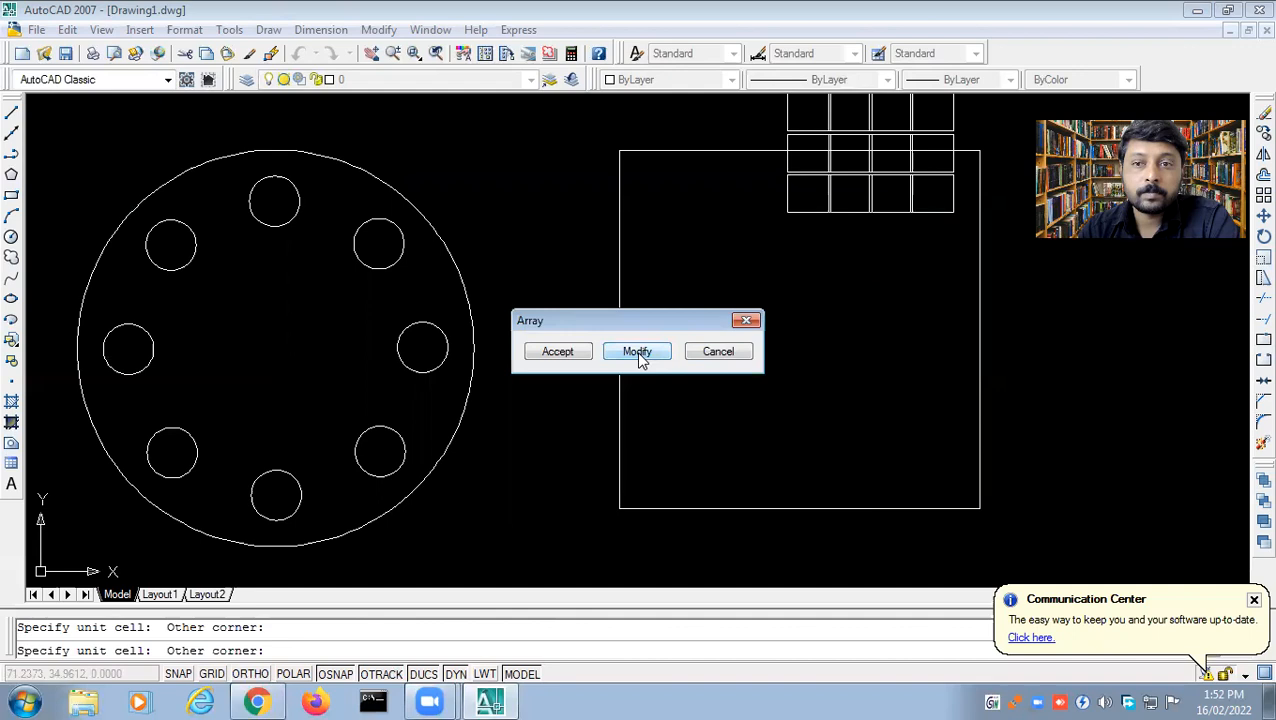
click(637, 352)
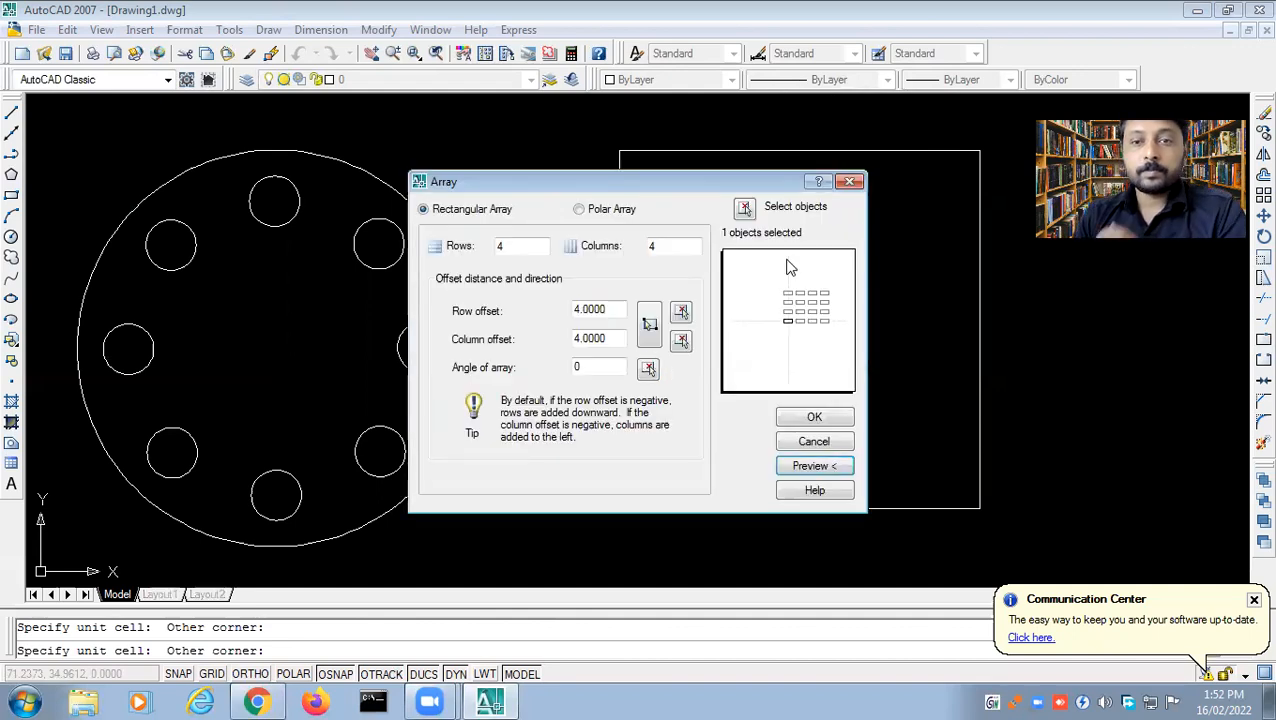
click(848, 183)
- Move the small rectangle by its lower-right corner to the lower-left corner of the large square
click(795, 213)
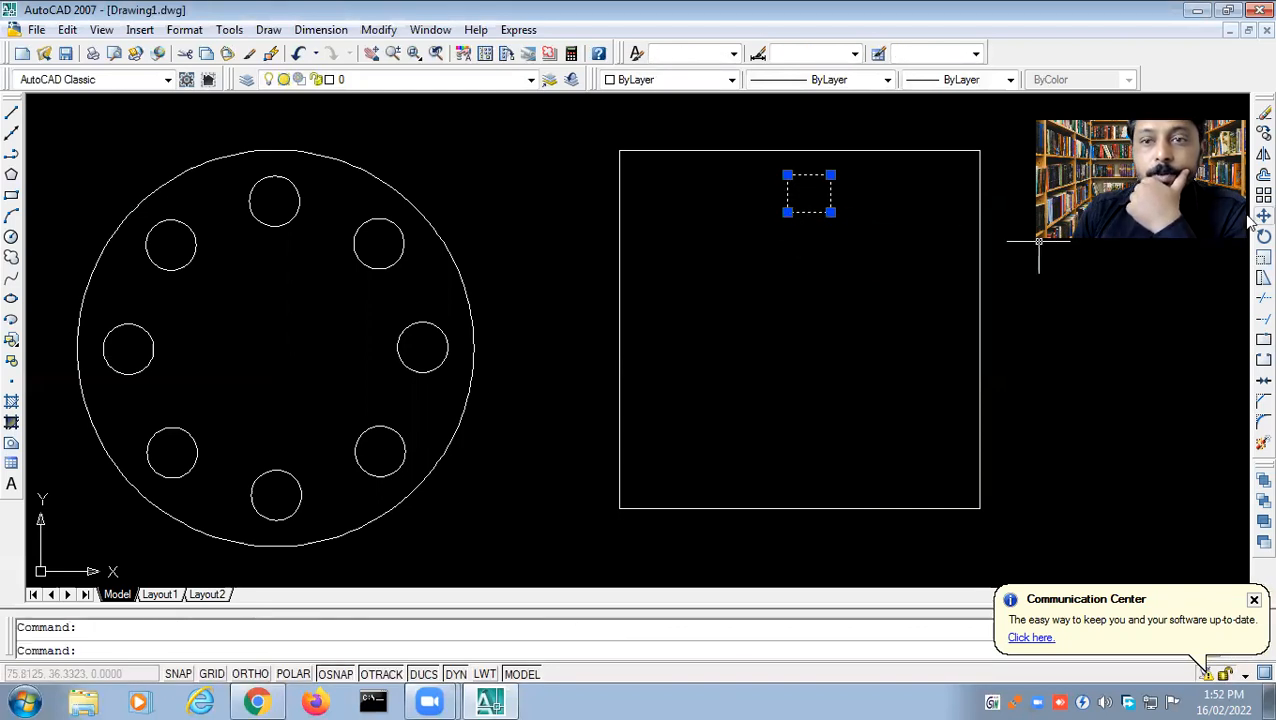
text(m)
key(Return)
click(830, 212)
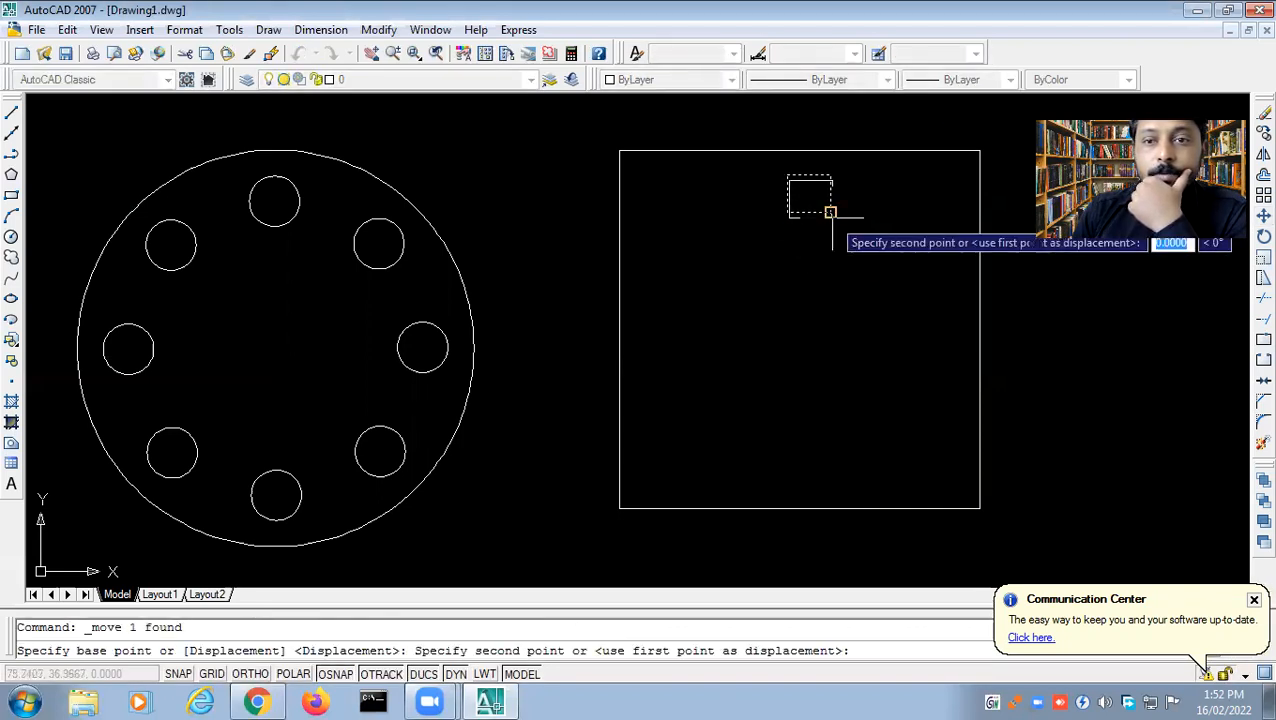
click(669, 498)
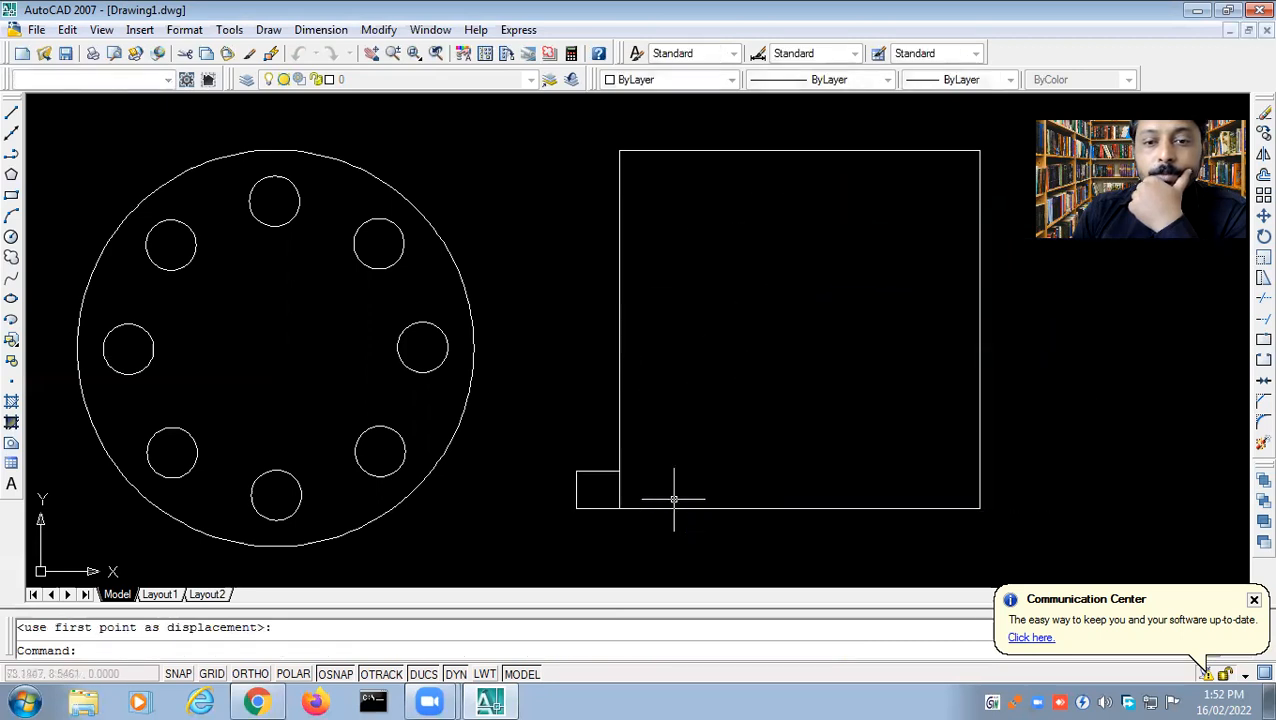
- Move the small rectangle just inside the large square's lower-left corner
click(579, 484)
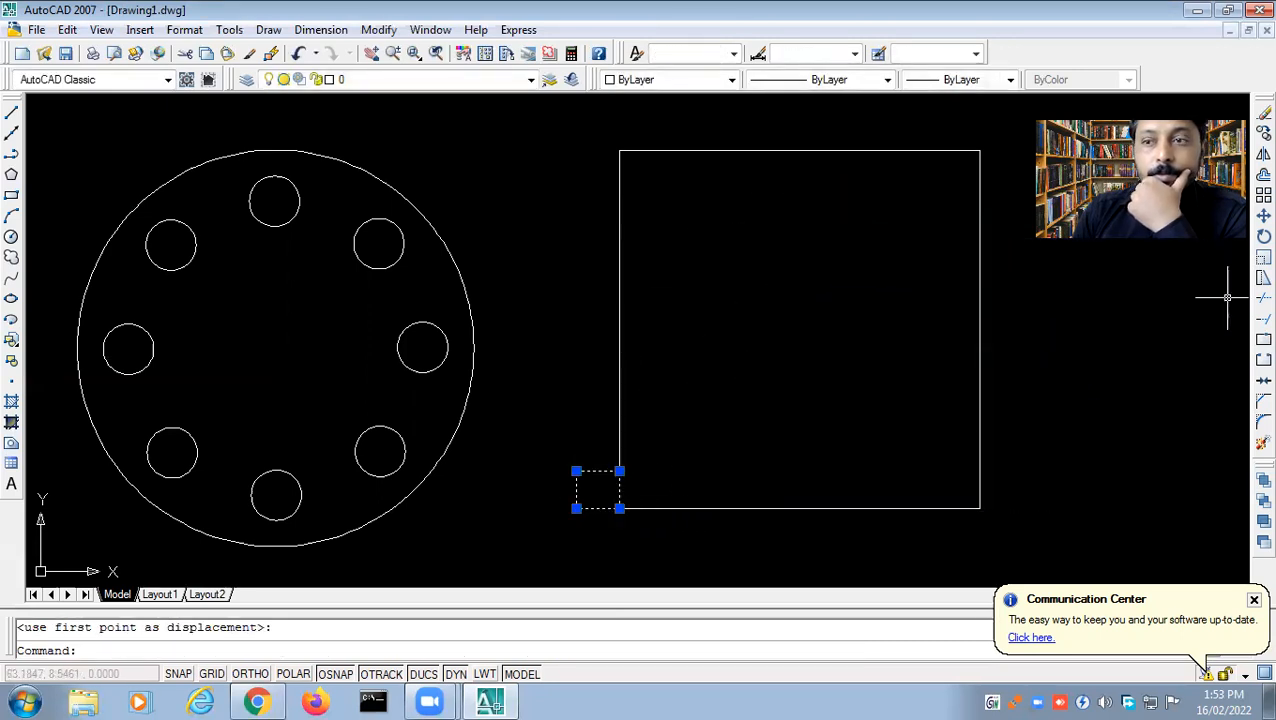
click(1264, 216)
click(594, 487)
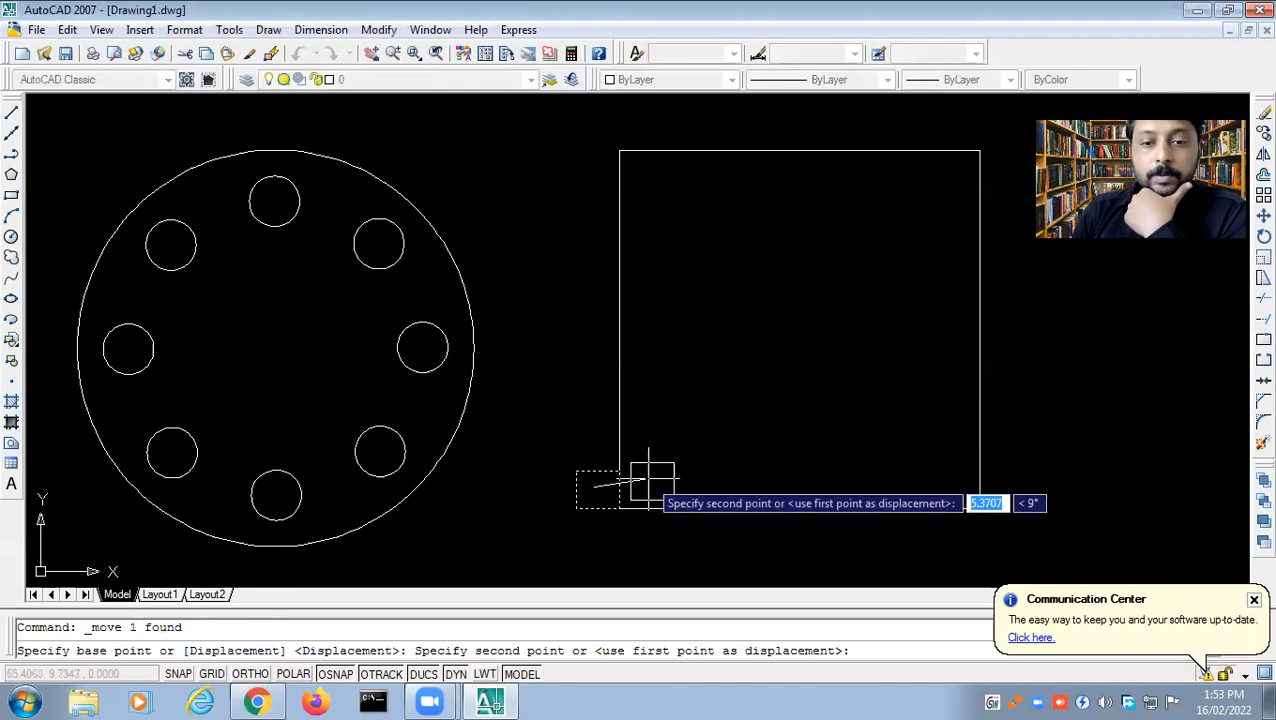
click(649, 476)
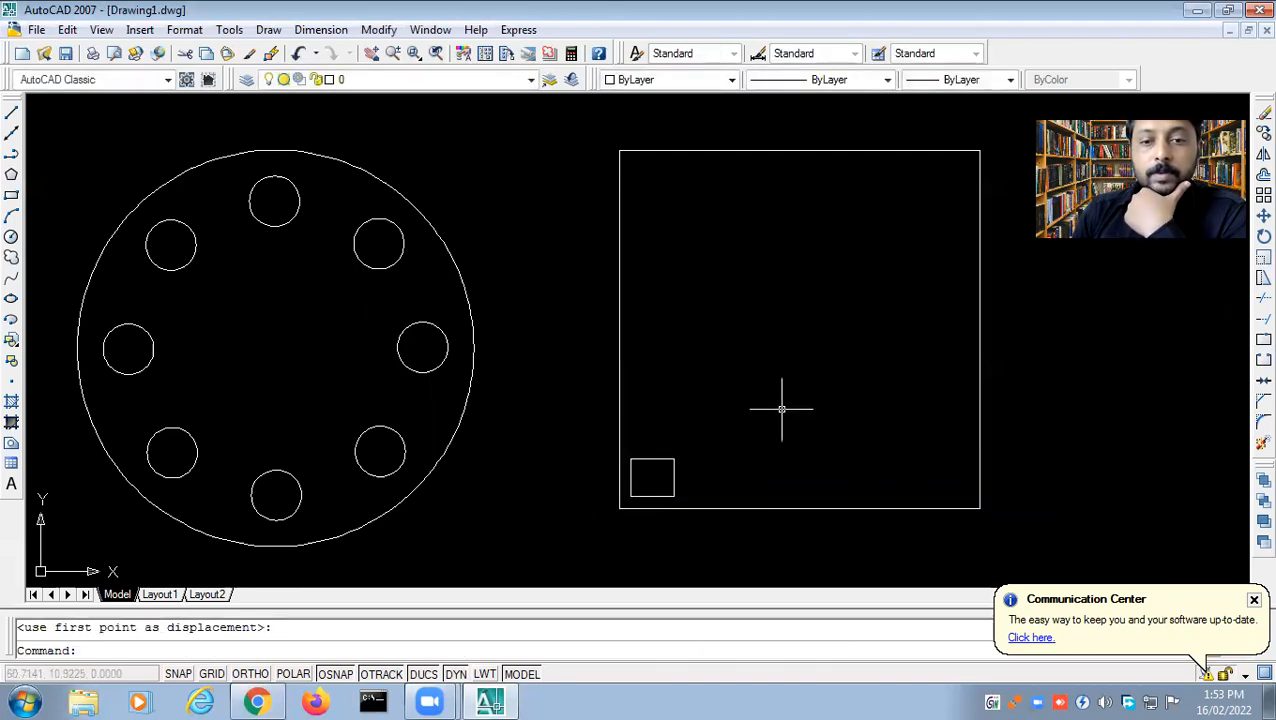
- Start a new rectangular array of 4 rows and 4 columns with row and column offsets of 4
click(379, 30)
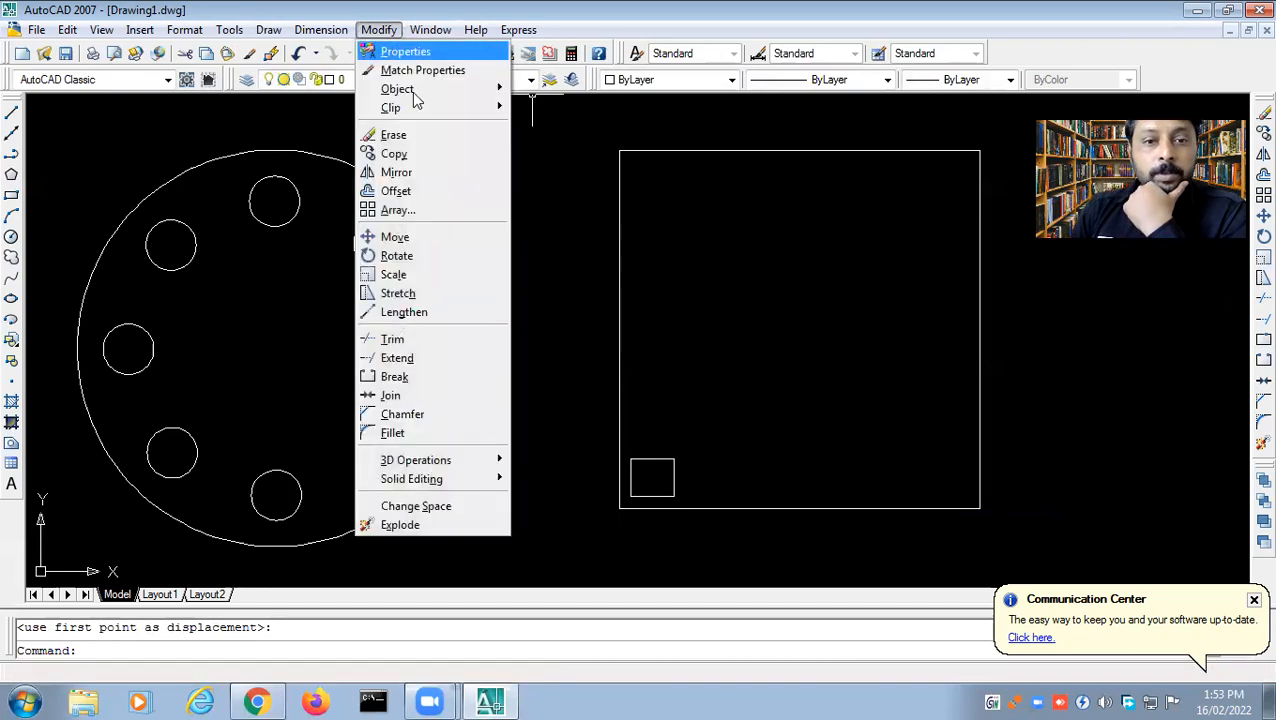
click(399, 213)
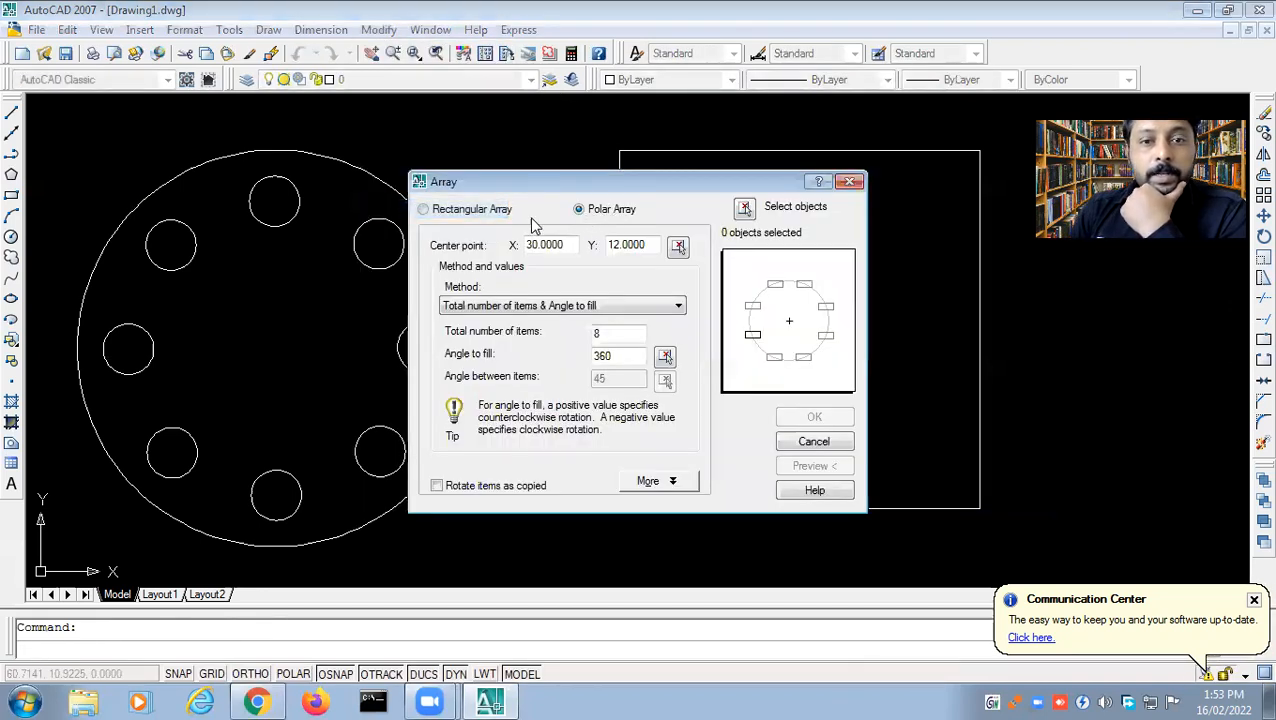
click(424, 209)
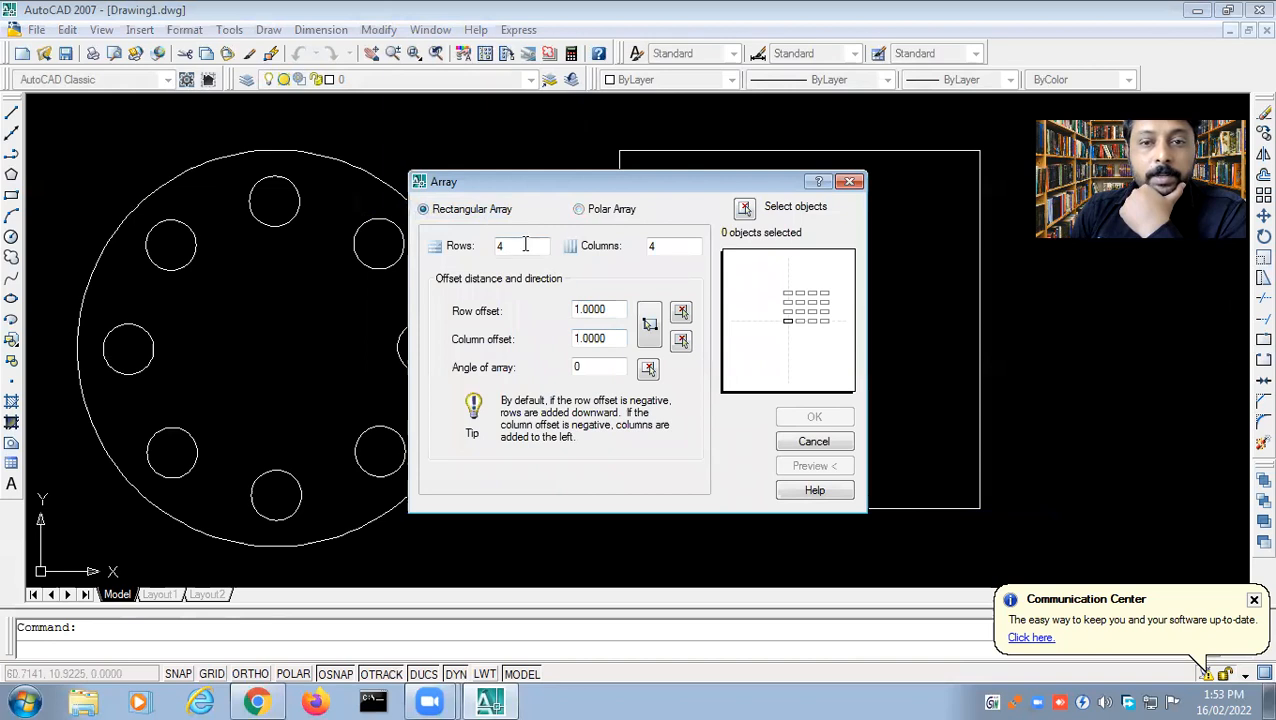
double_click(605, 310)
text(4)
double_click(608, 338)
text(4)
- Select the small rectangle in the large square's lower-left corner as the object to array
click(744, 207)
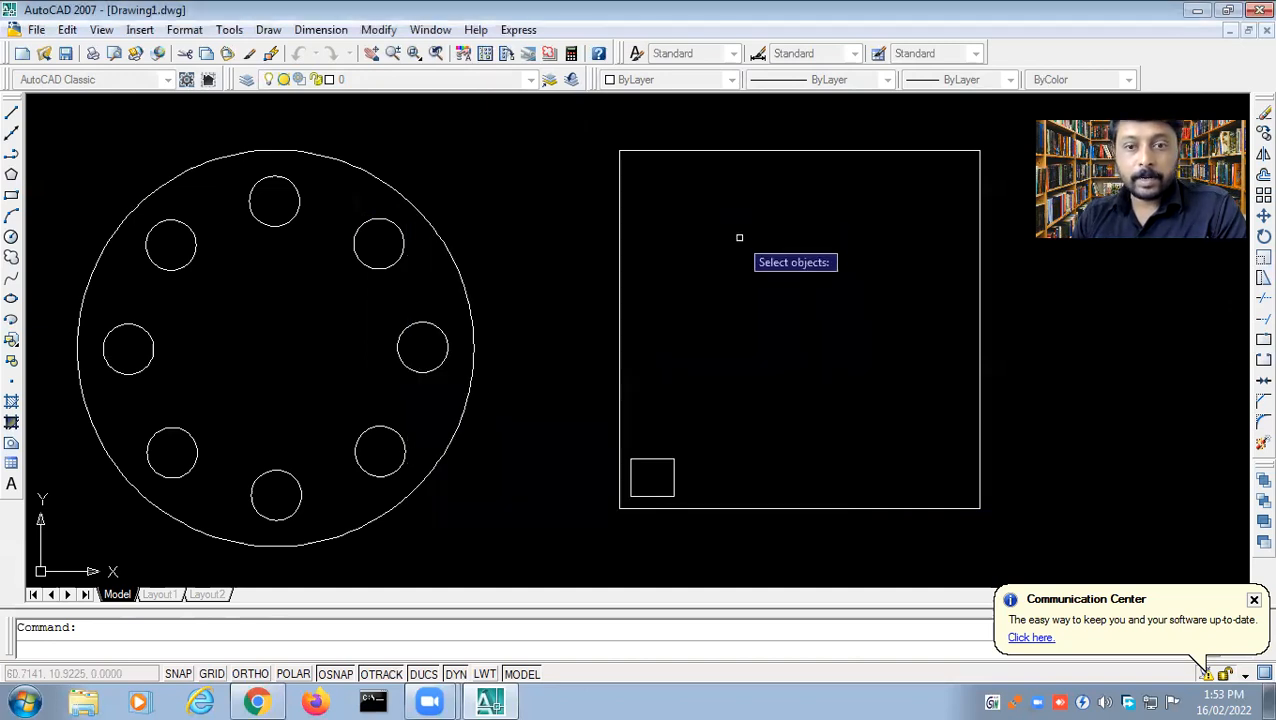
click(664, 462)
click(656, 460)
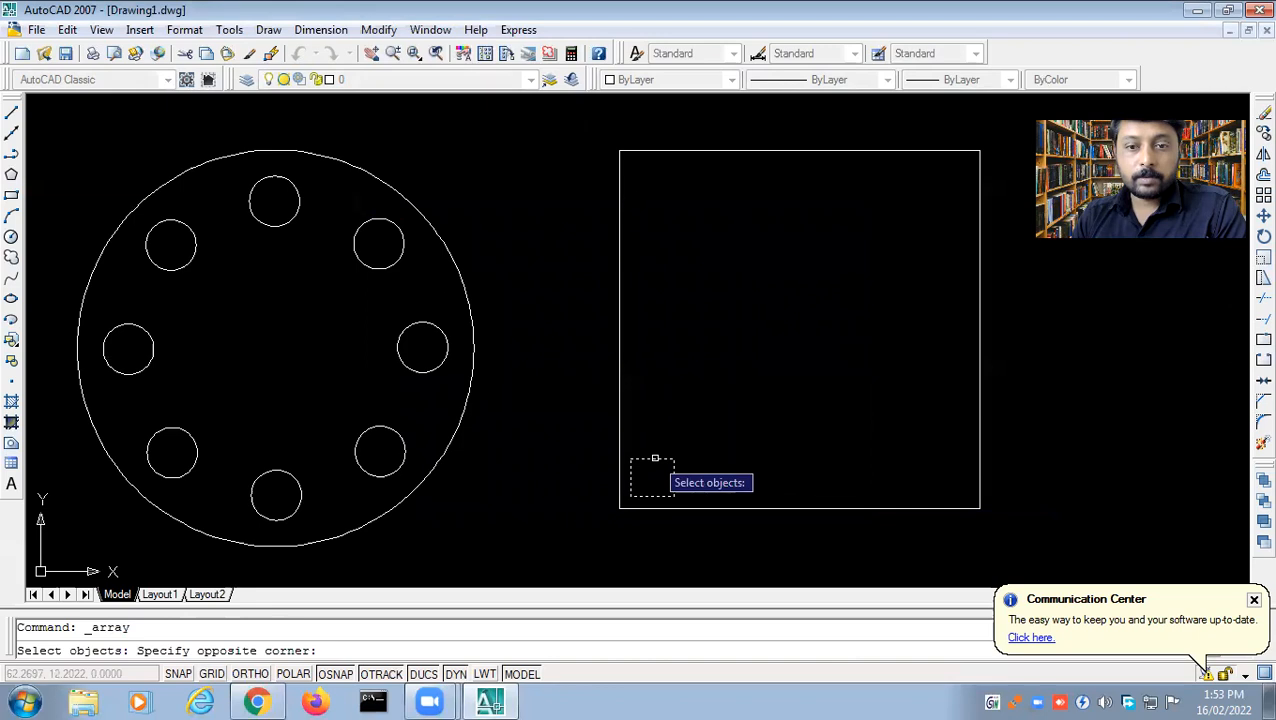
key(Return)
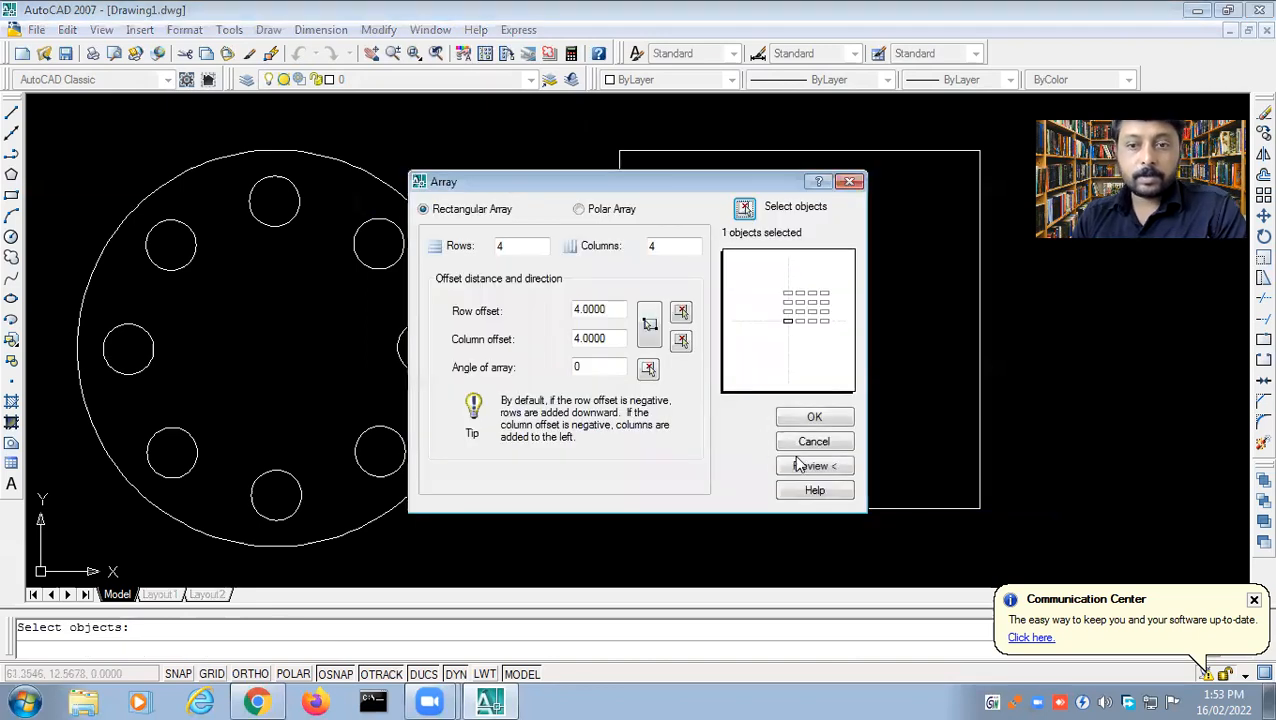
- Preview the rectangular array, set its row offset to 8 and preview the wider row spacing
click(810, 466)
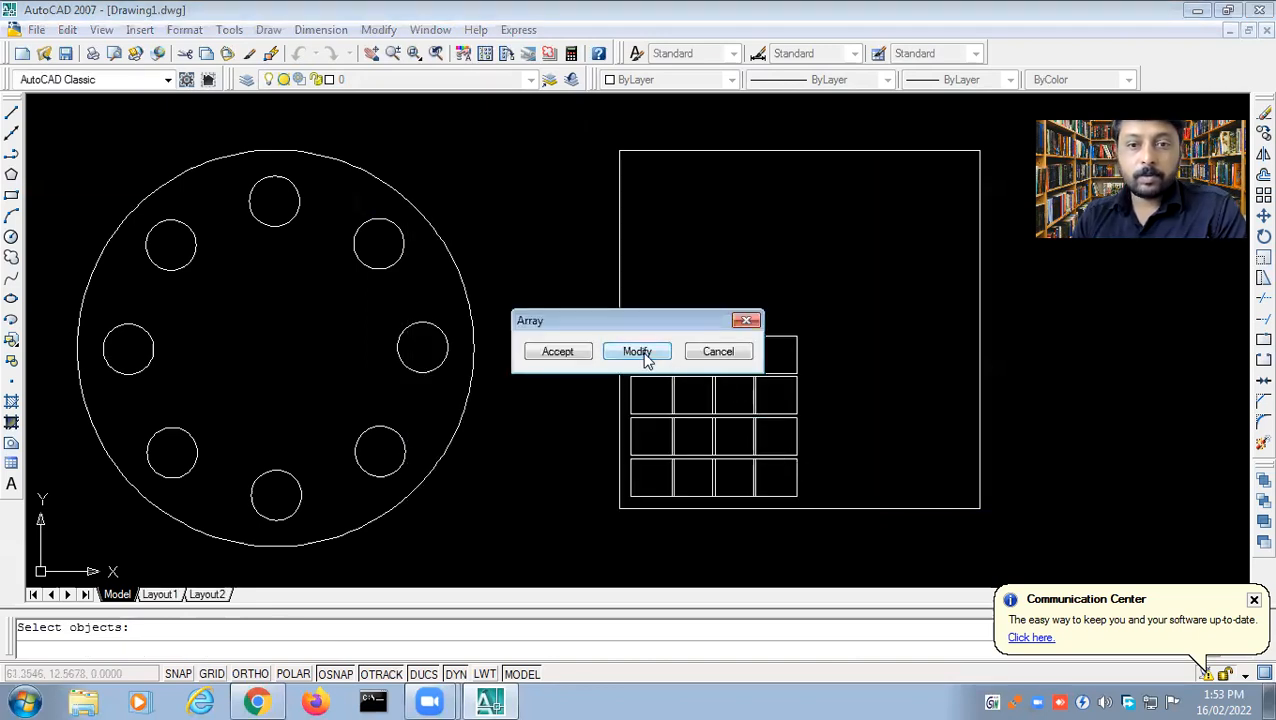
click(639, 353)
click(603, 338)
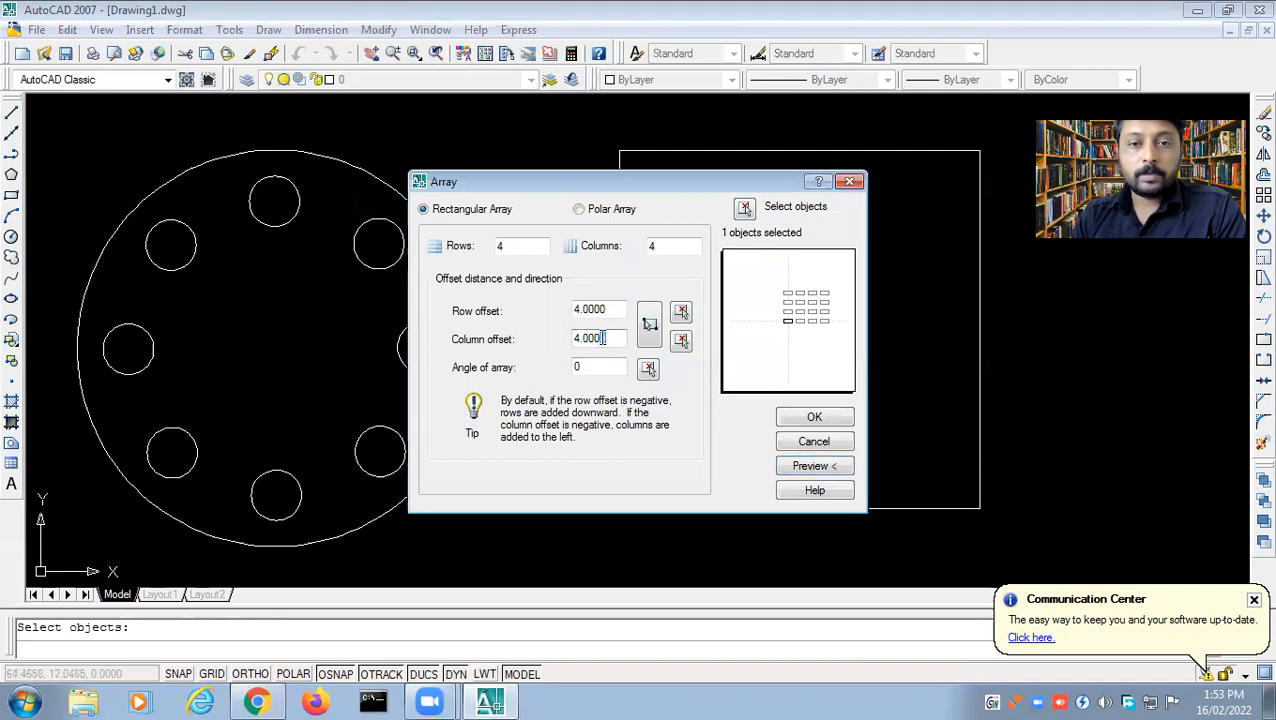
drag(614, 309, 561, 308)
text(8)
click(812, 466)
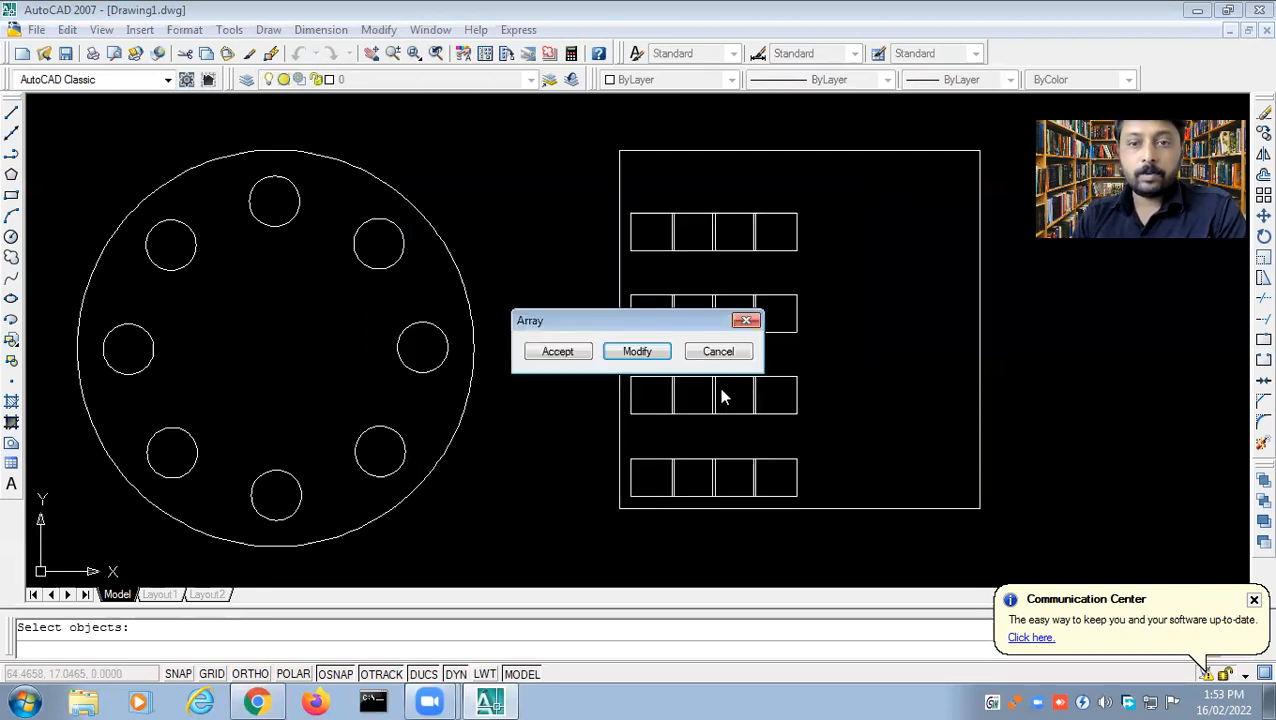
- Set the rectangular array's column offset to 8 and preview the column spacing
click(648, 352)
drag(610, 338, 565, 341)
text(8)
click(807, 468)
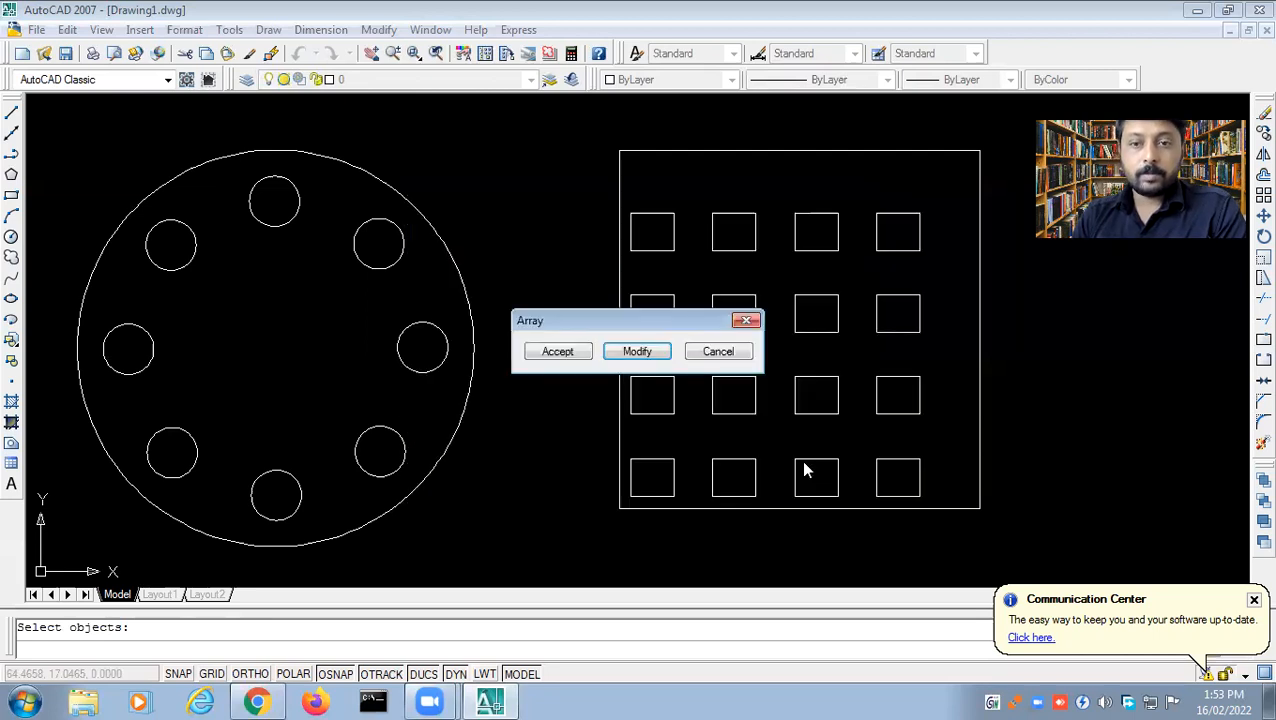
- Try row and column offsets of 10 for the rectangular array in the preview
click(648, 352)
drag(607, 310, 548, 338)
text(1010)
click(800, 468)
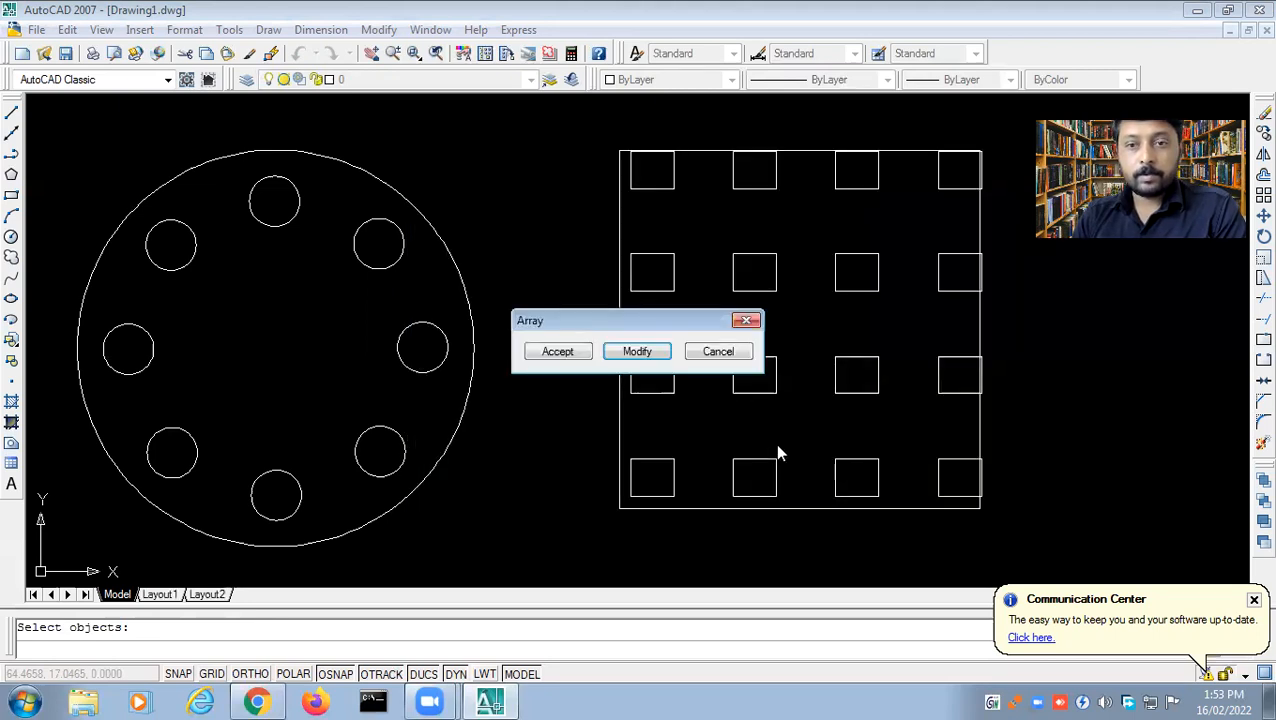
- Set the array's row and column offsets to 9, accept the previewed array and dismiss the Communication Center notification
click(637, 351)
drag(612, 309, 575, 339)
text(99)
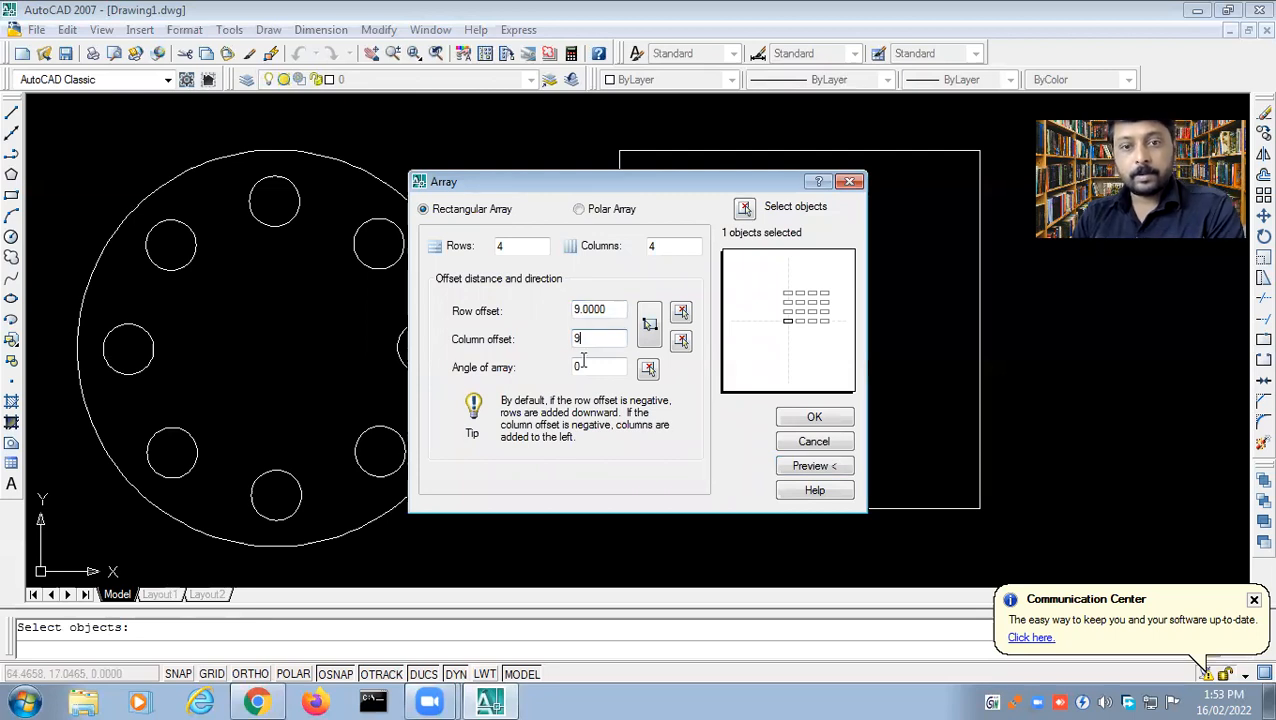
click(800, 466)
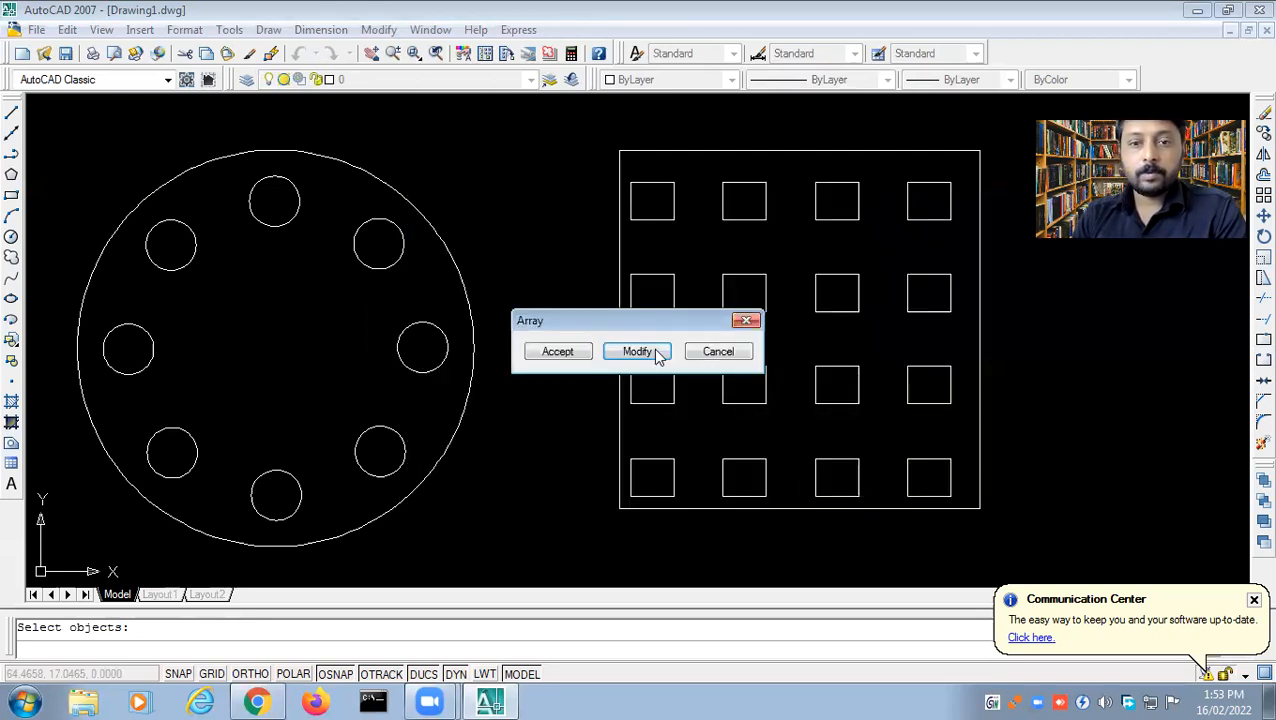
click(572, 357)
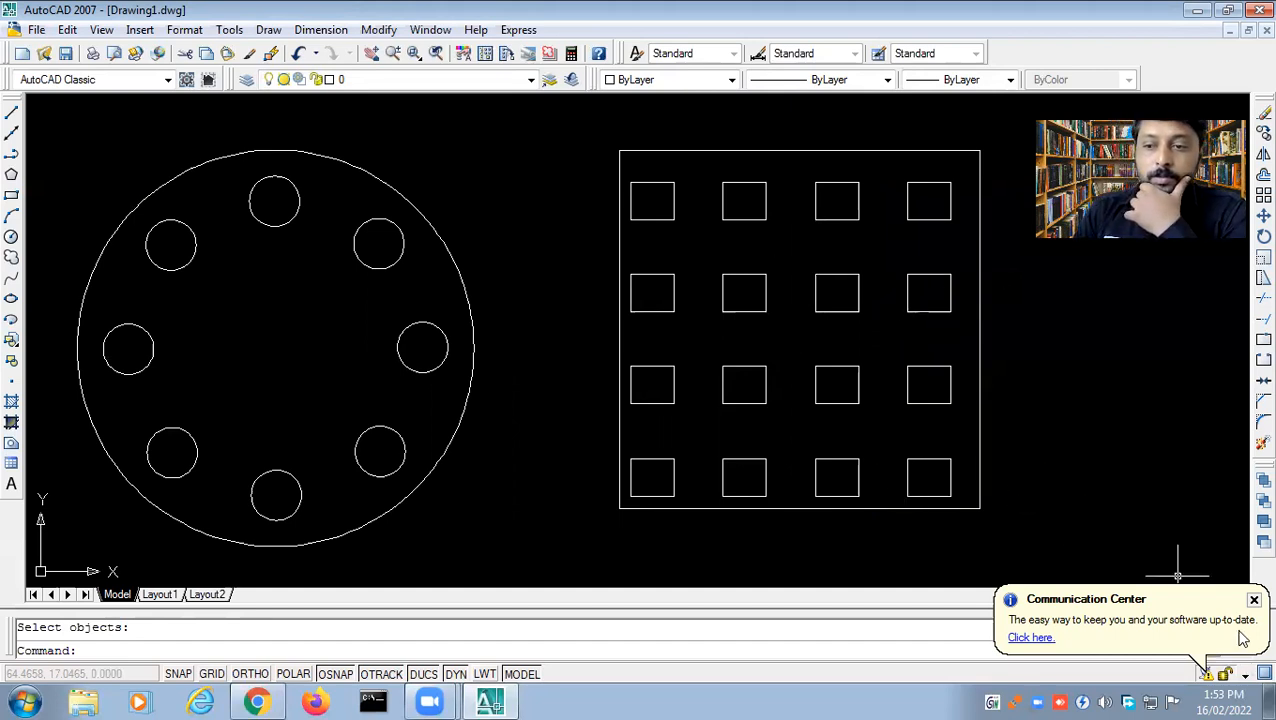
click(1253, 599)
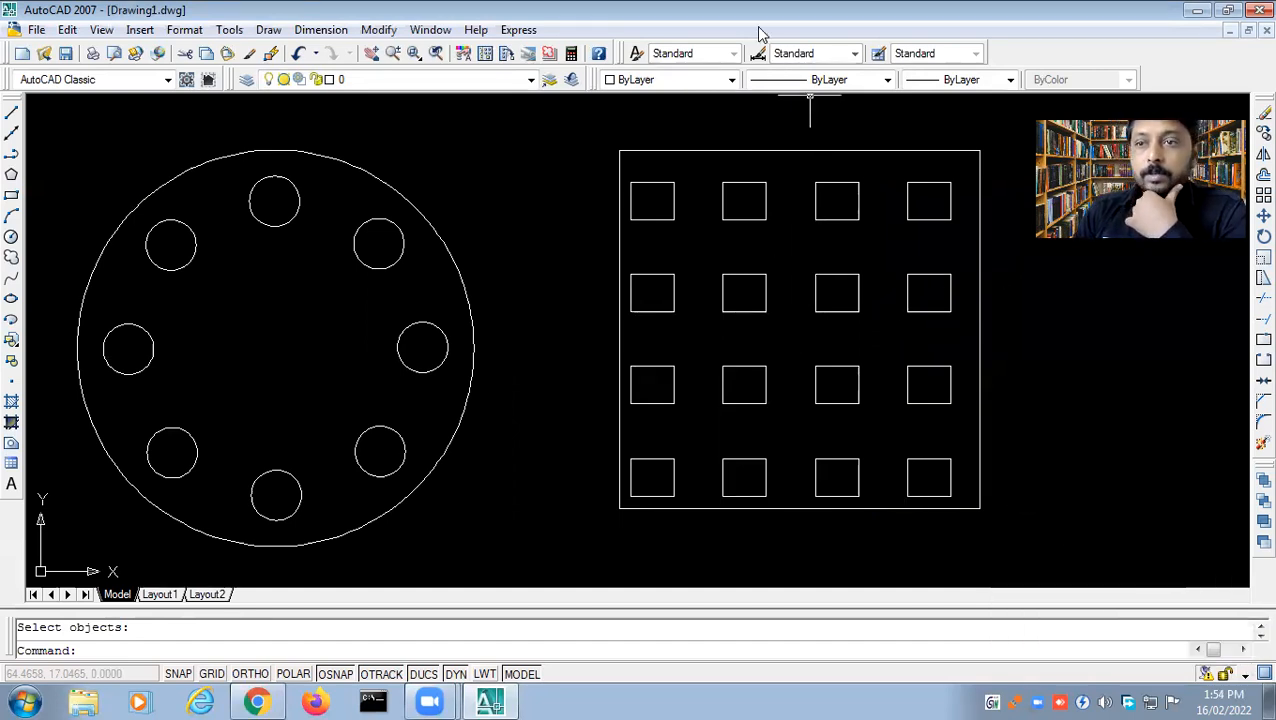